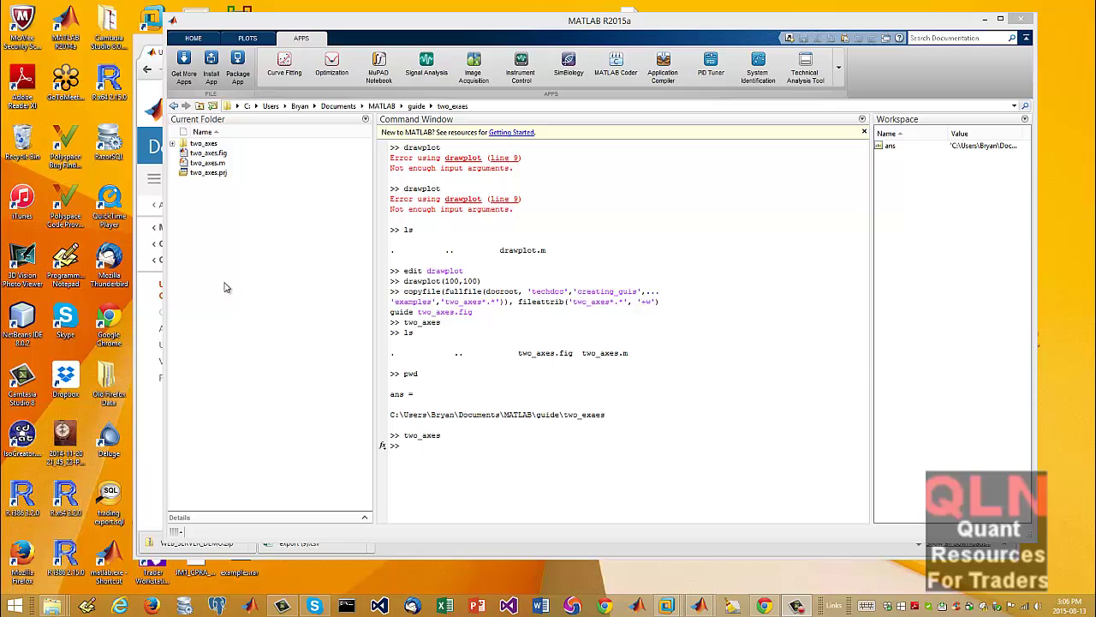
# Step: Open the 'UI That Accepts Parameters and Generates Plots' example and select its three copyfile setup lines
pyautogui.click(154, 96)
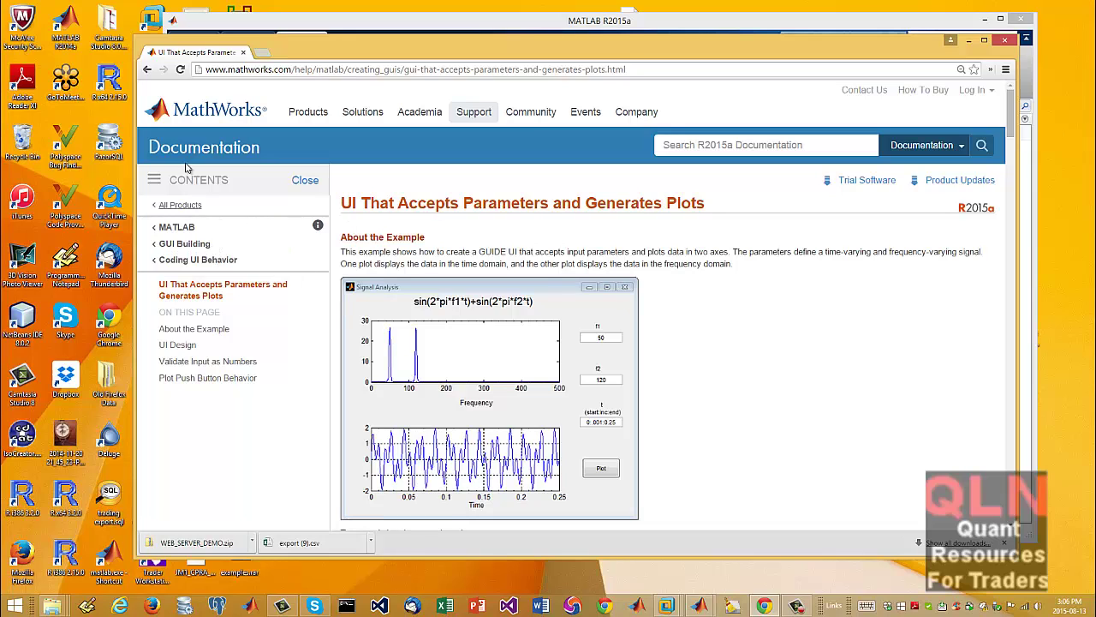
pyautogui.click(147, 69)
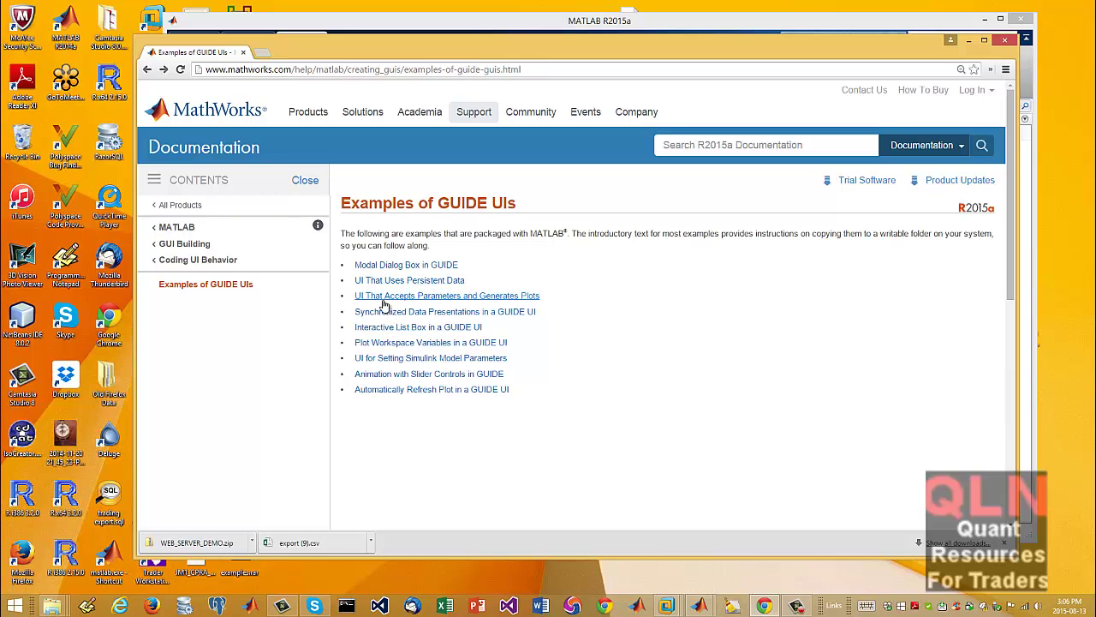
pyautogui.click(504, 297)
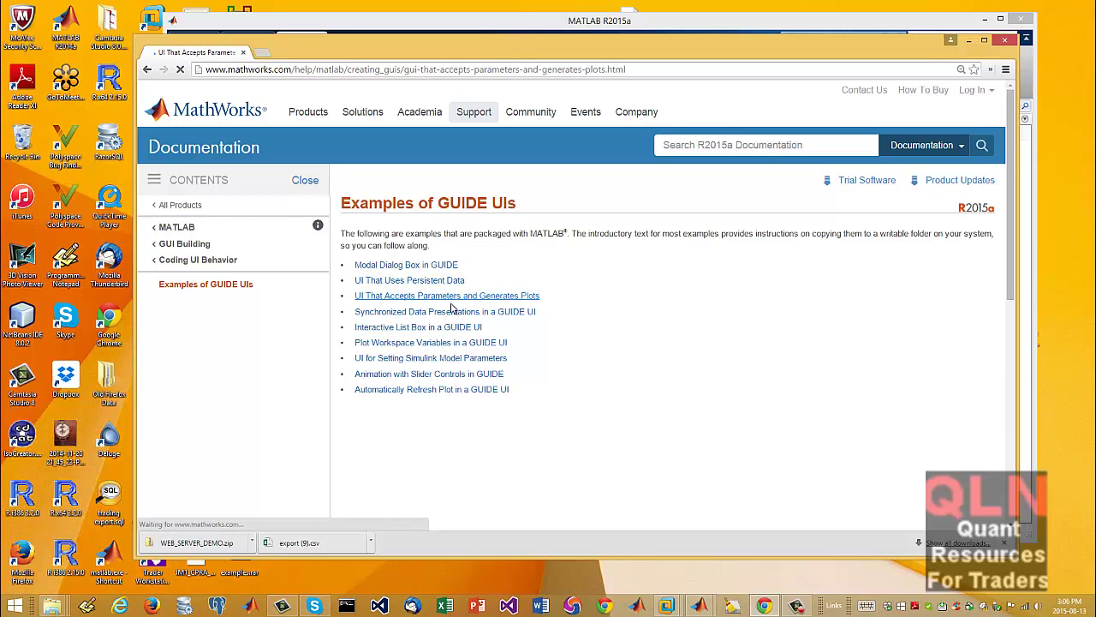
pyautogui.scroll(-3, 608, 300)
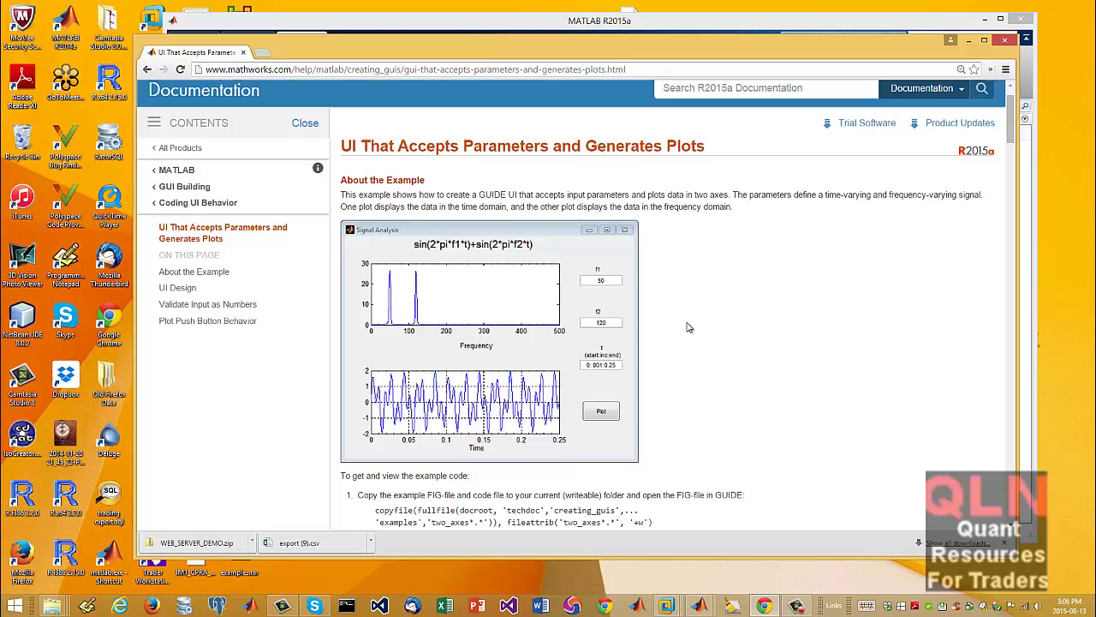
pyautogui.moveTo(375, 395); pyautogui.dragTo(517, 426)
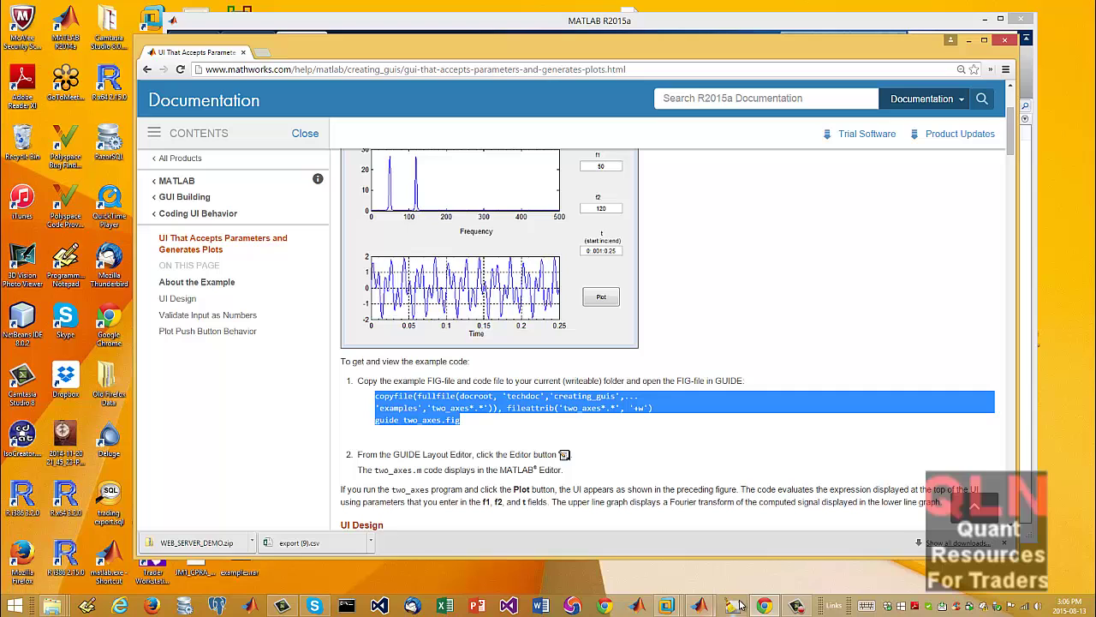
# Step: Start GUIDE with the guide command and open the existing two_axes.fig in the layout editor
pyautogui.moveTo(700, 606)
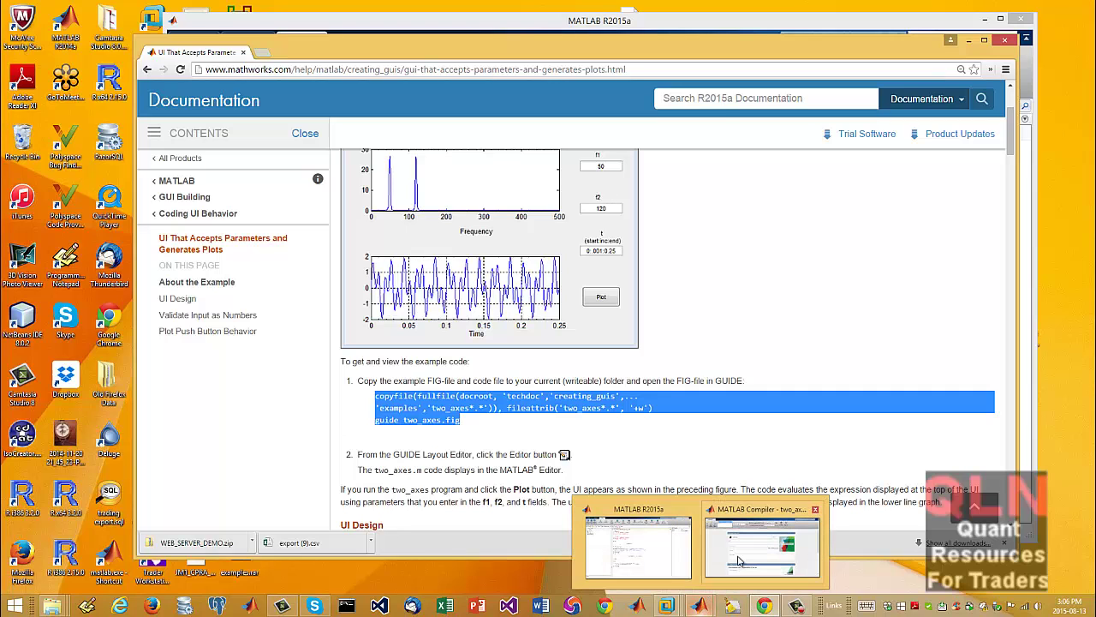
pyautogui.click(631, 541)
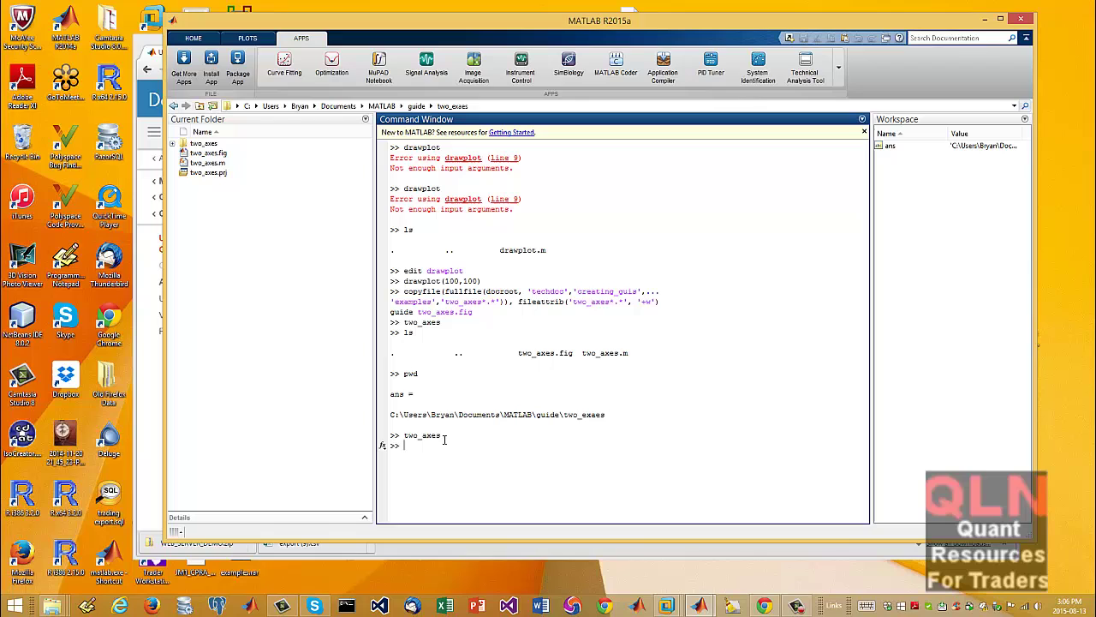
pyautogui.write('guide')
pyautogui.press('Return')
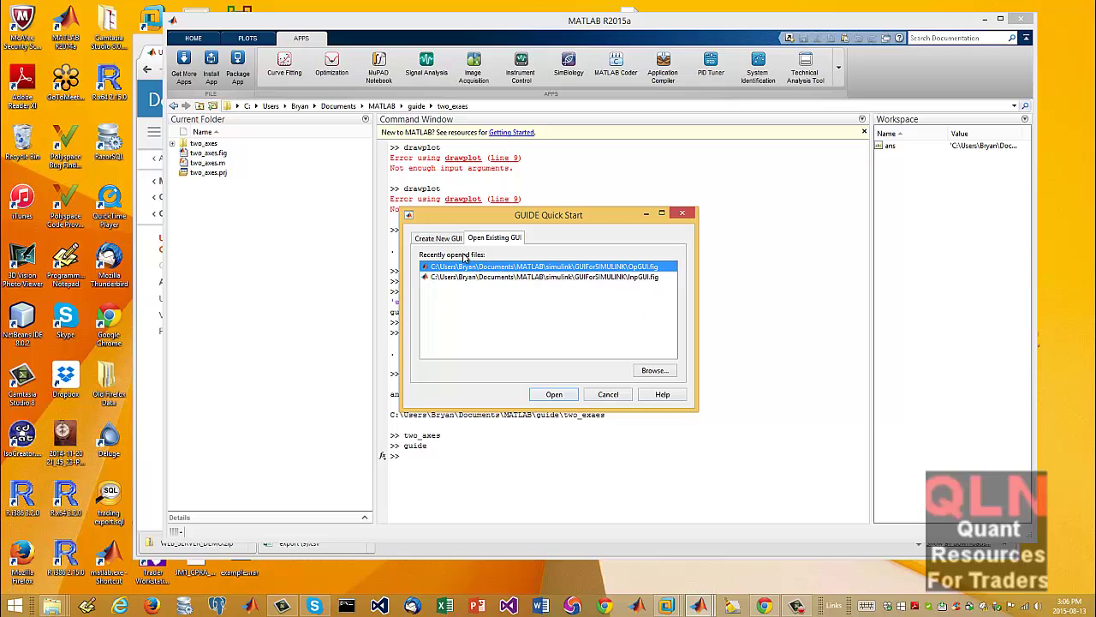
pyautogui.click(654, 370)
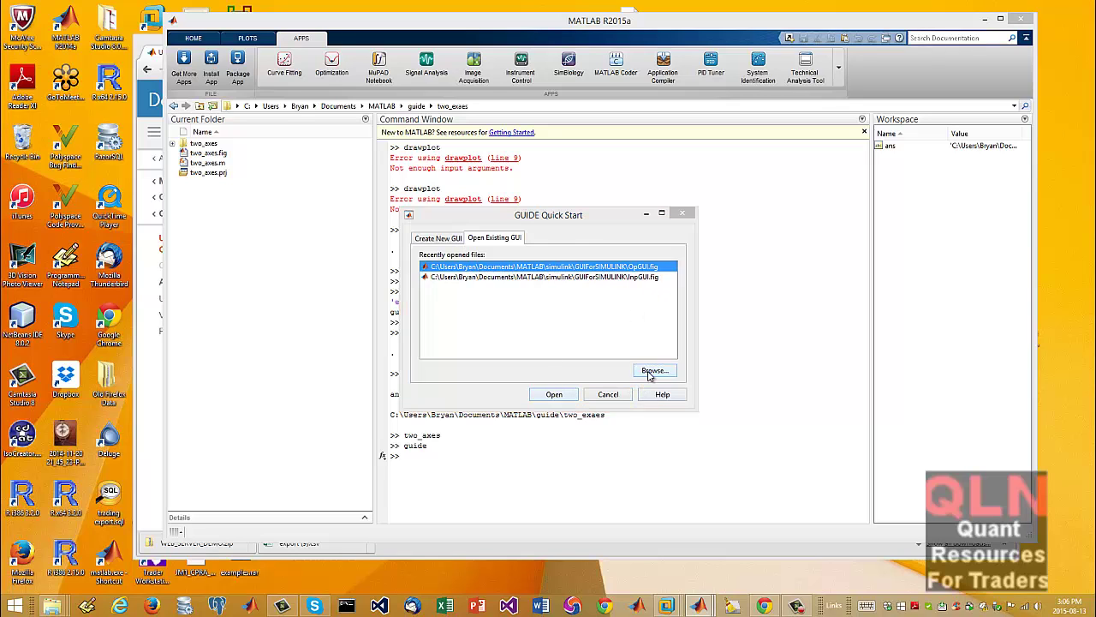
pyautogui.click(540, 321)
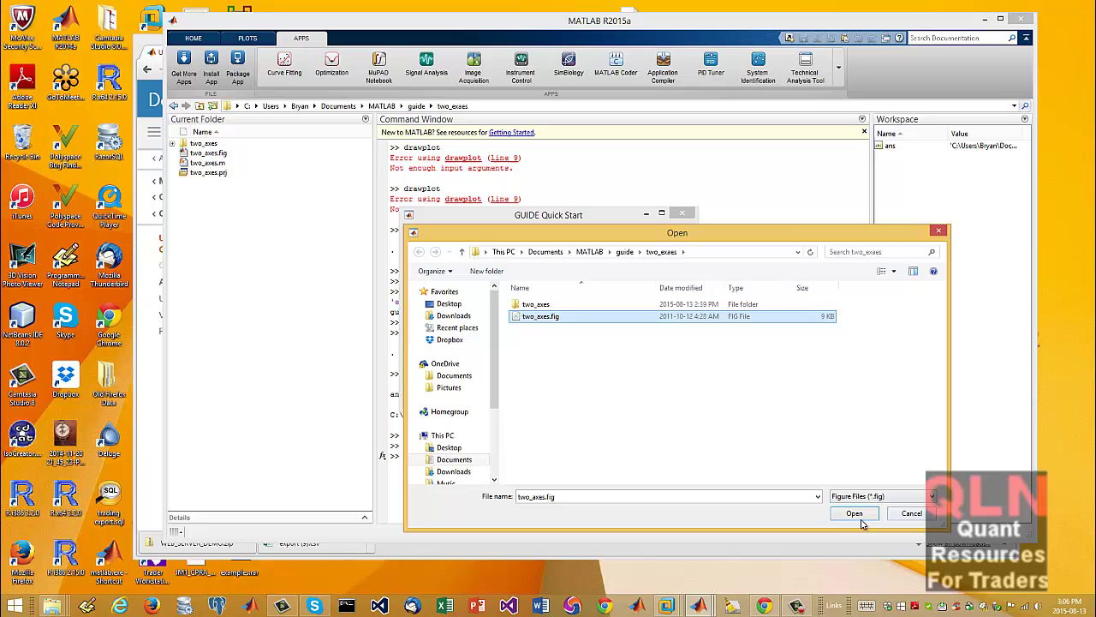
pyautogui.click(855, 513)
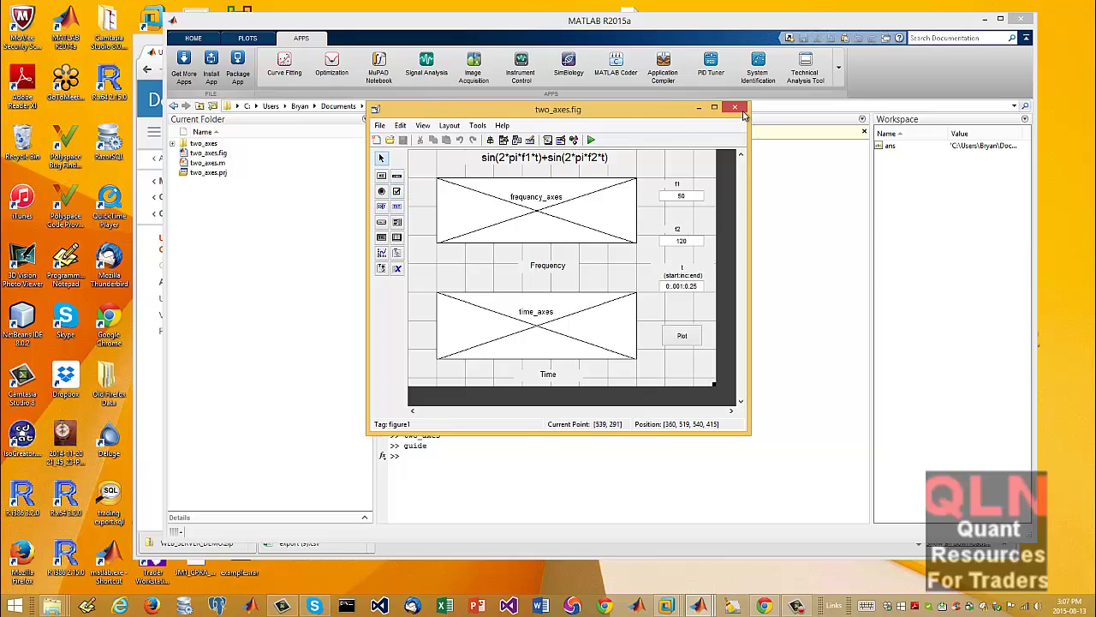
# Step: Open two_axes.m and review its plot-button and f1, f2, t input callbacks
pyautogui.click(380, 126)
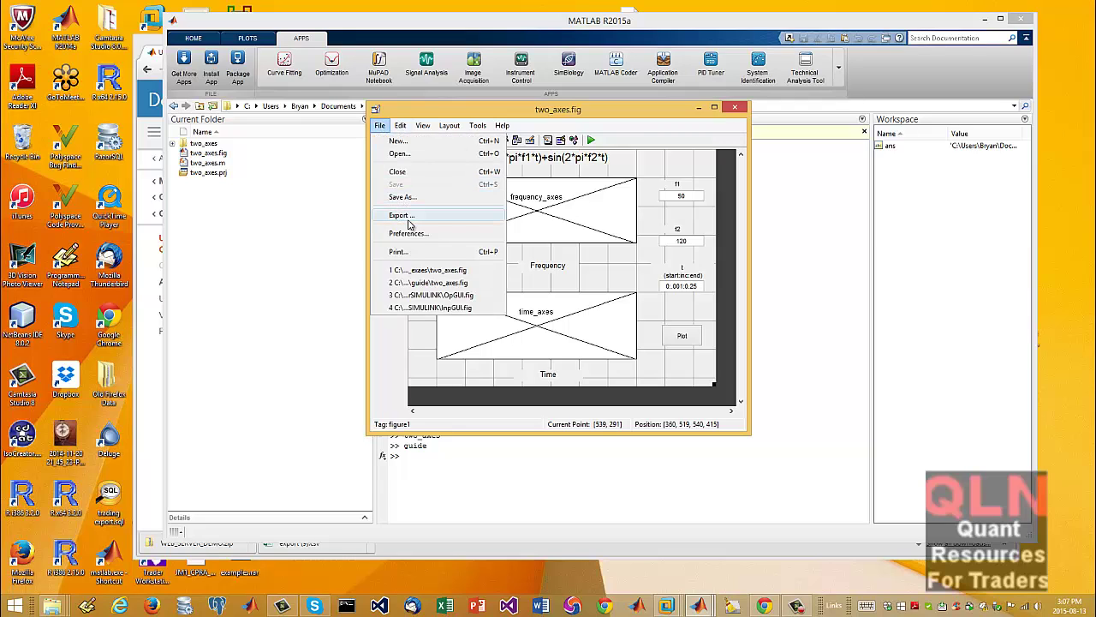
pyautogui.click(223, 164)
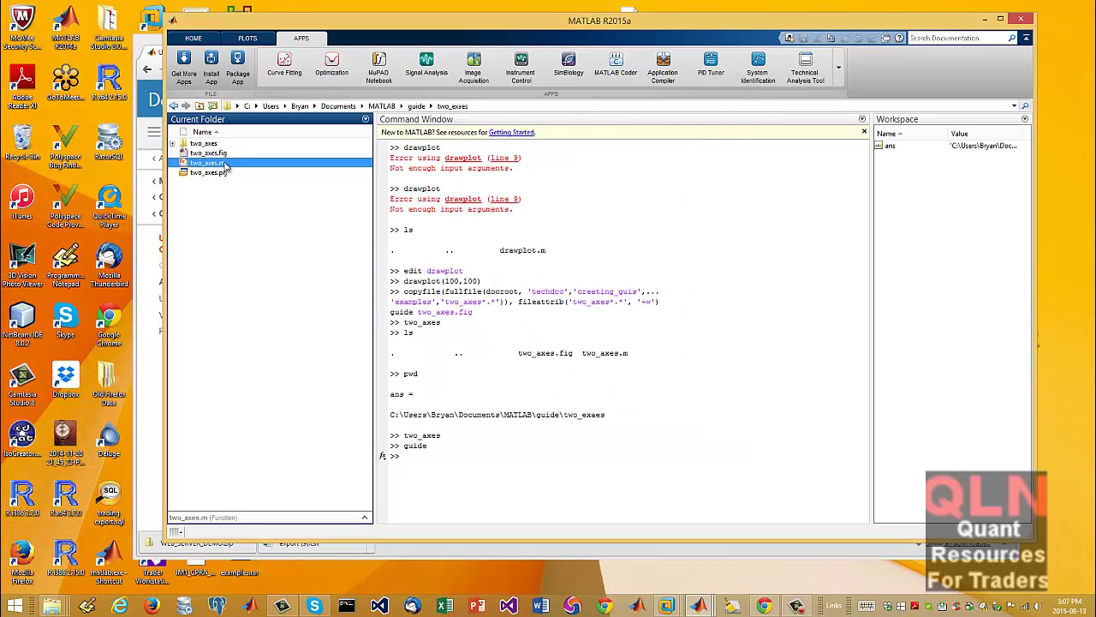
pyautogui.scroll(-18, 651, 295)
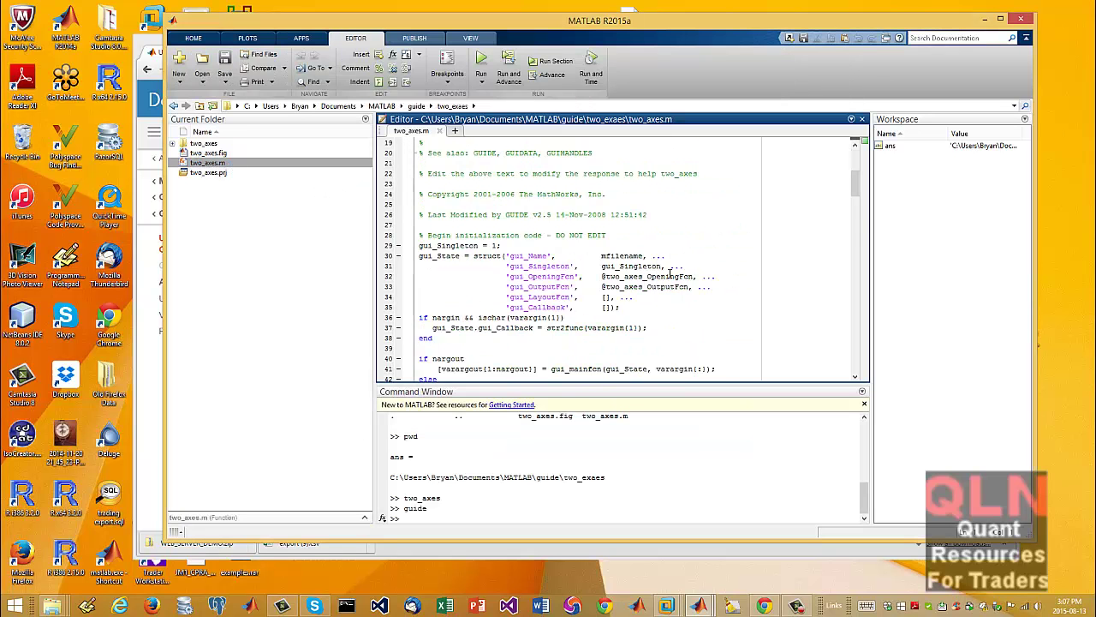
pyautogui.scroll(-20, 661, 310)
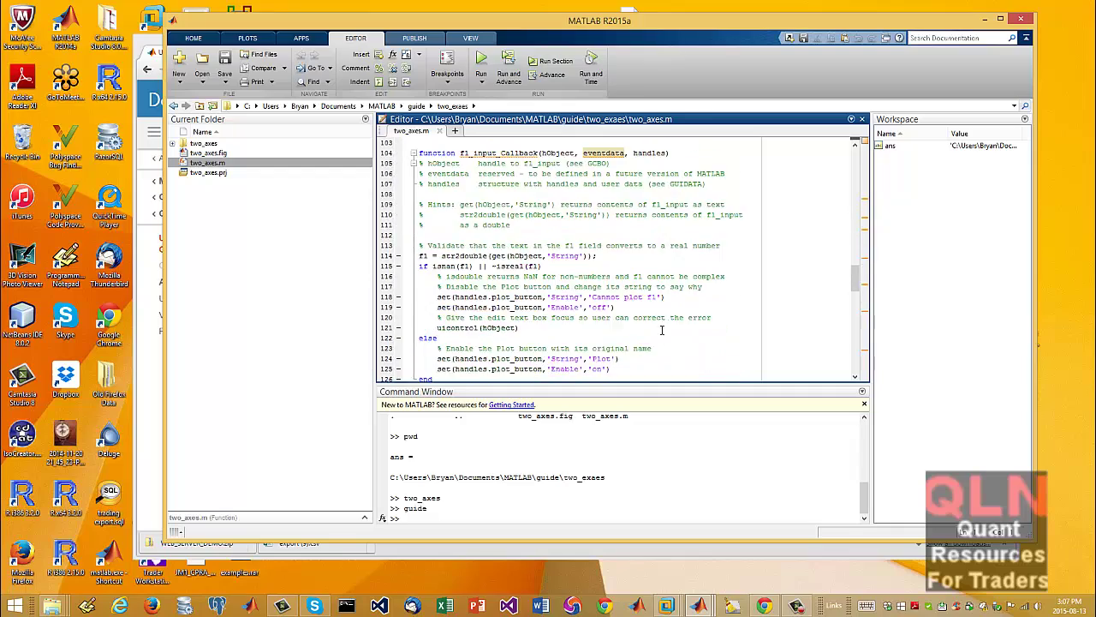
pyautogui.scroll(20, 661, 347)
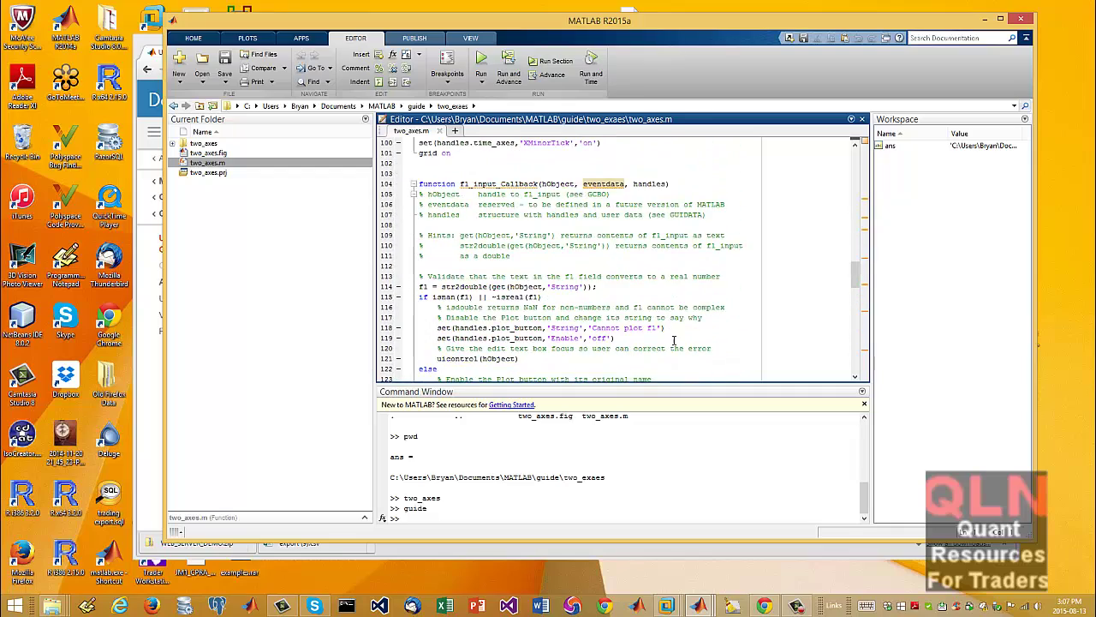
pyautogui.scroll(9, 675, 343)
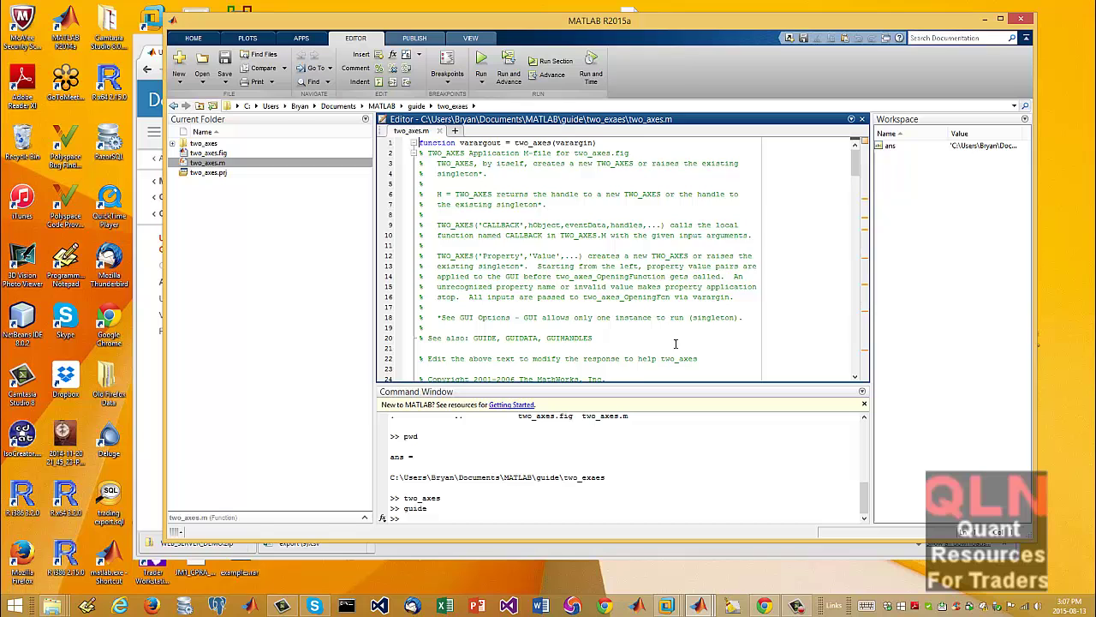
pyautogui.scroll(-16, 660, 330)
pyautogui.scroll(-20, 658, 324)
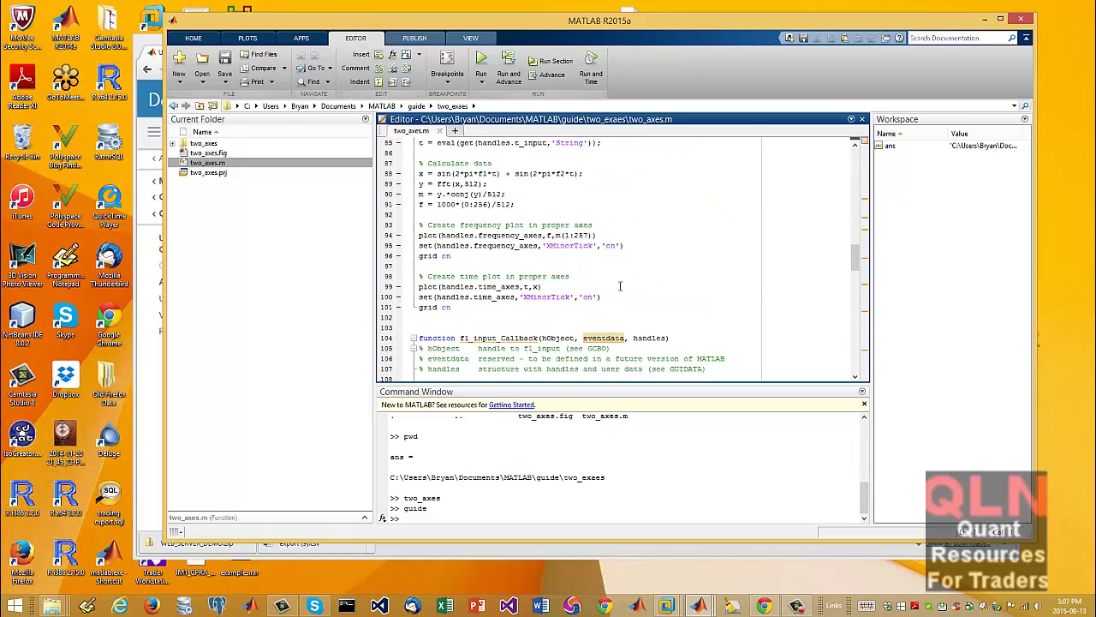
pyautogui.scroll(-4, 616, 305)
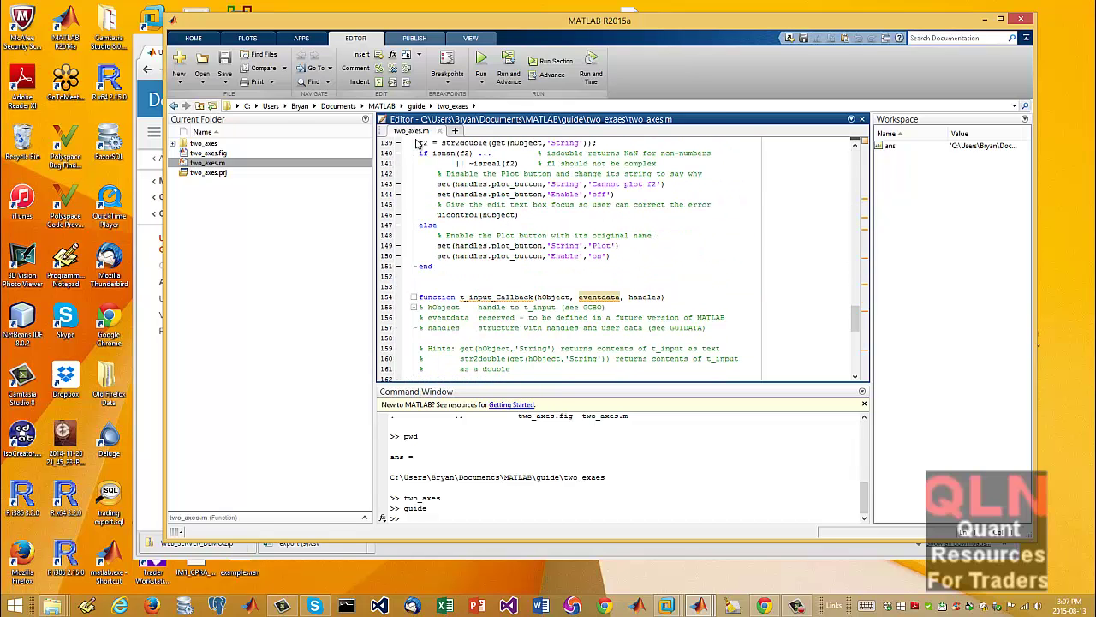
# Step: Run two_axes, plot the signal with f1 changed to 55, then close the Signal Analysis window
pyautogui.click(504, 513)
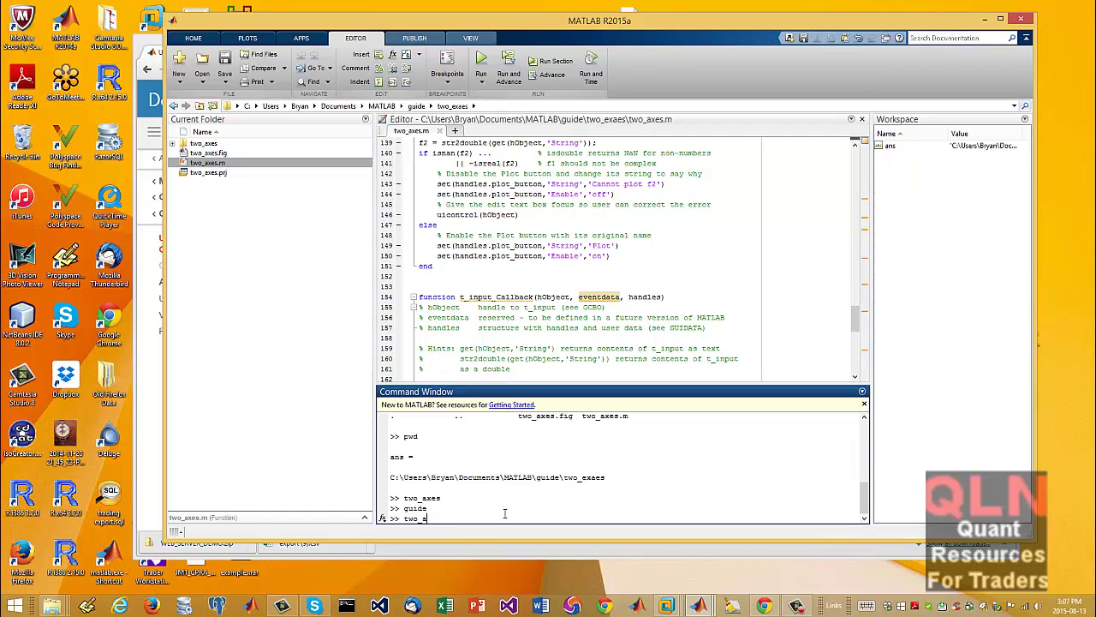
pyautogui.press('Return')
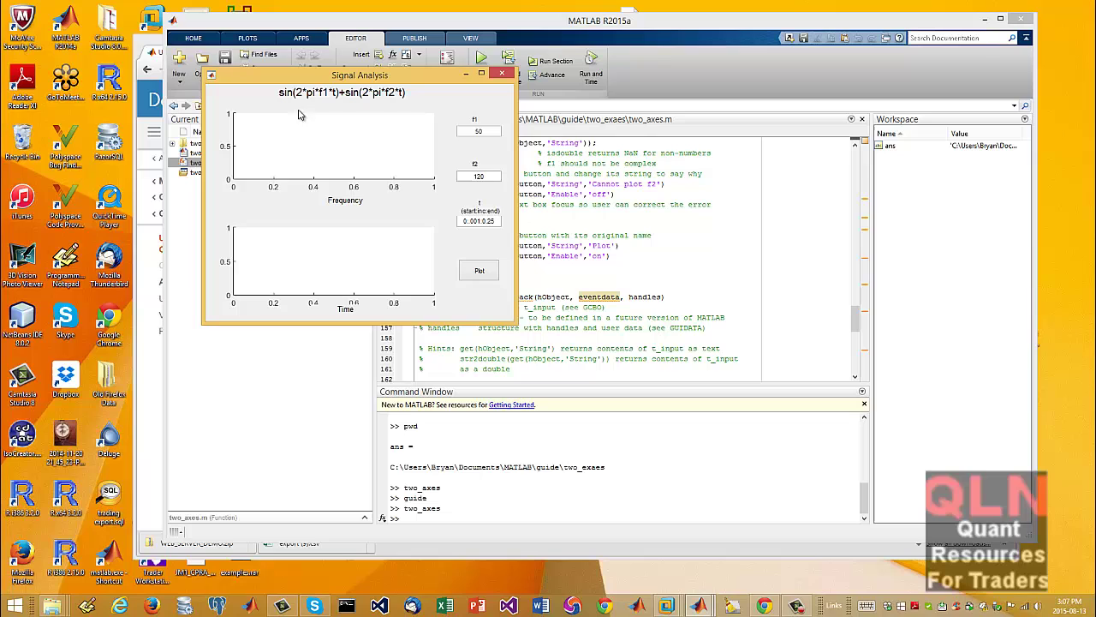
pyautogui.moveTo(356, 79); pyautogui.dragTo(648, 163)
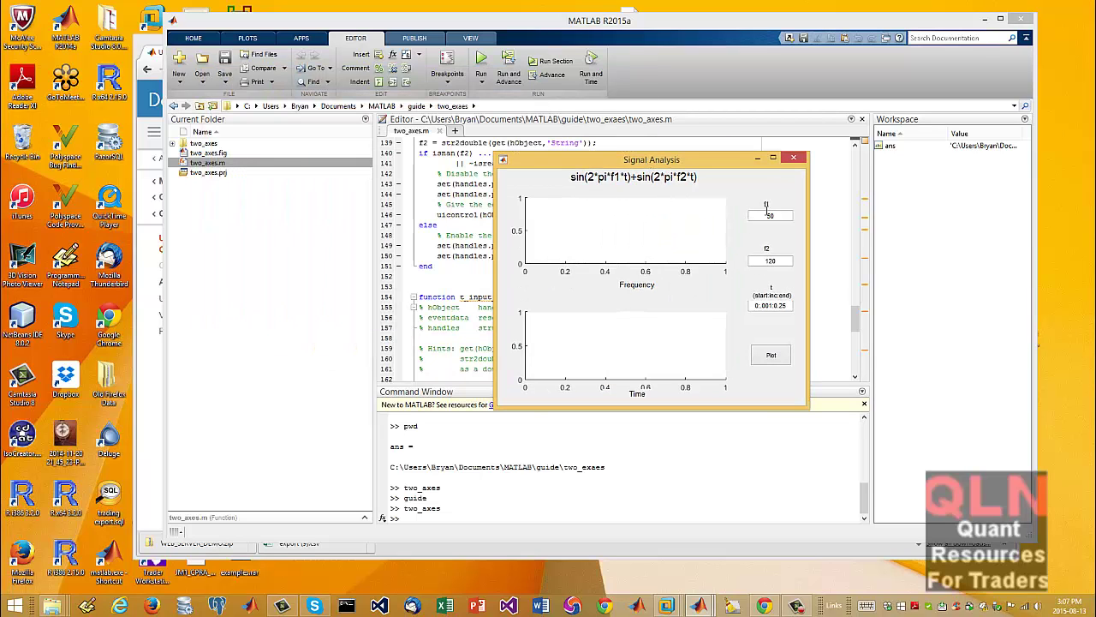
pyautogui.write('5')
pyautogui.click(774, 357)
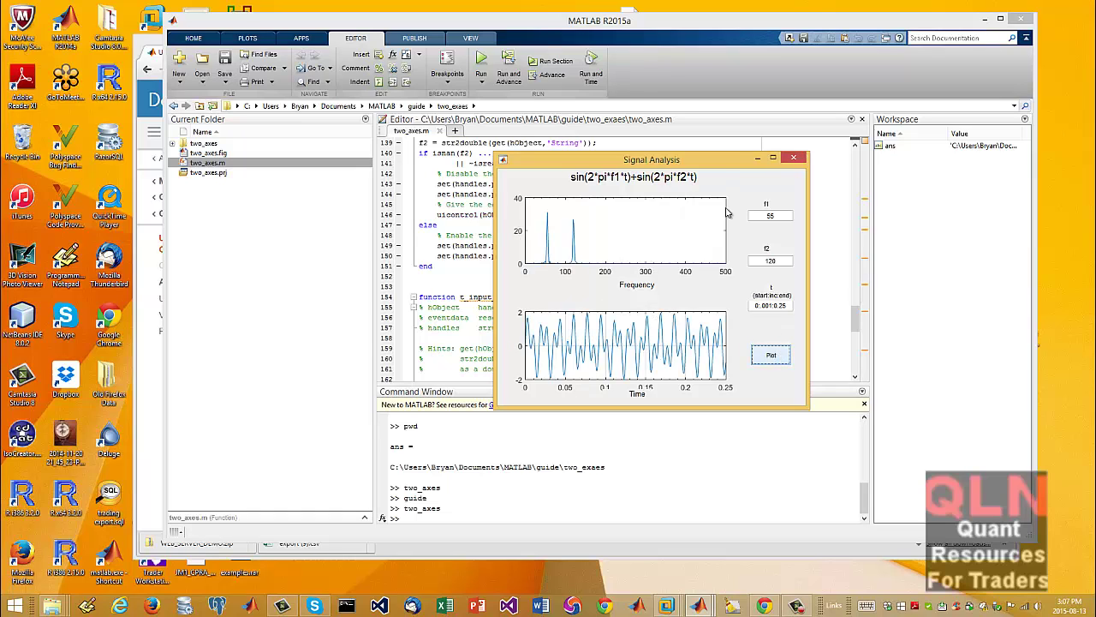
pyautogui.click(795, 160)
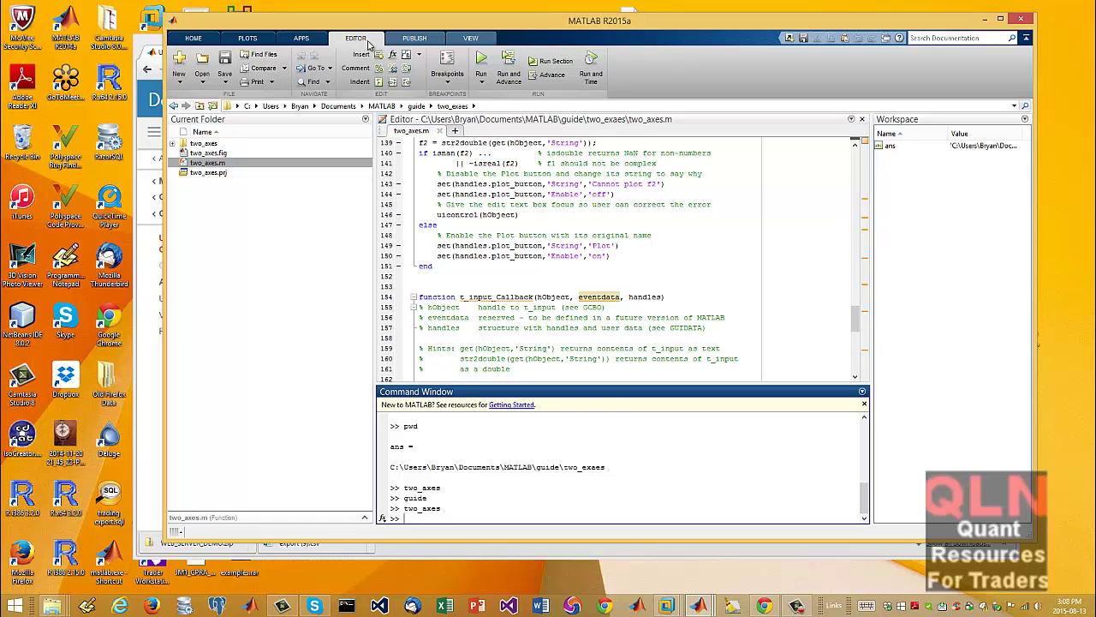
# Step: Search the apps gallery for 'compile' and launch the Application Compiler
pyautogui.click(301, 38)
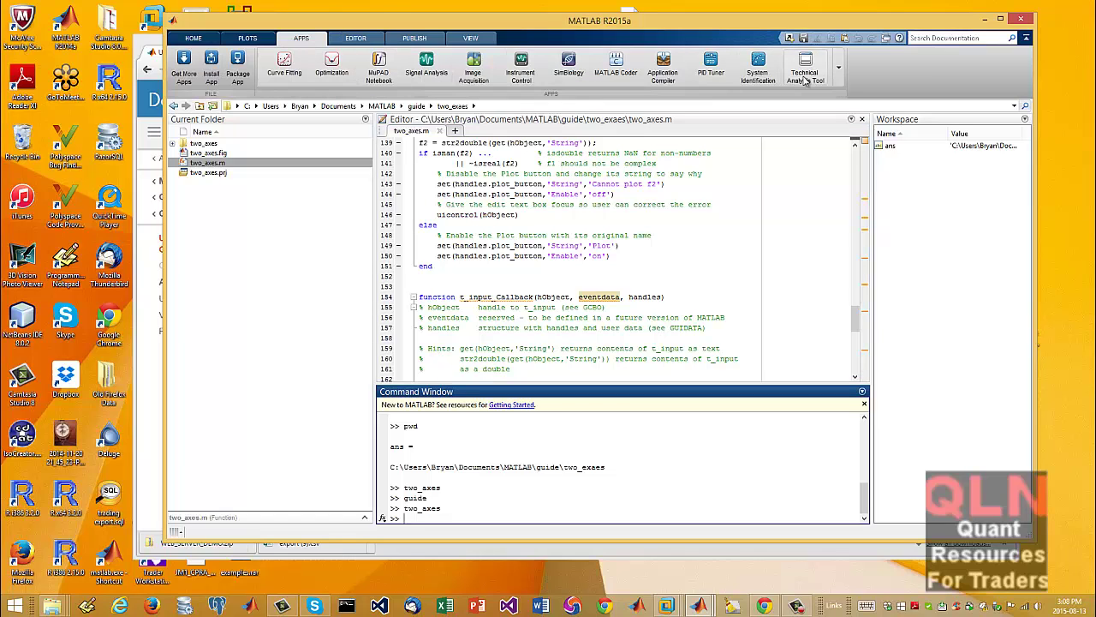
pyautogui.click(839, 67)
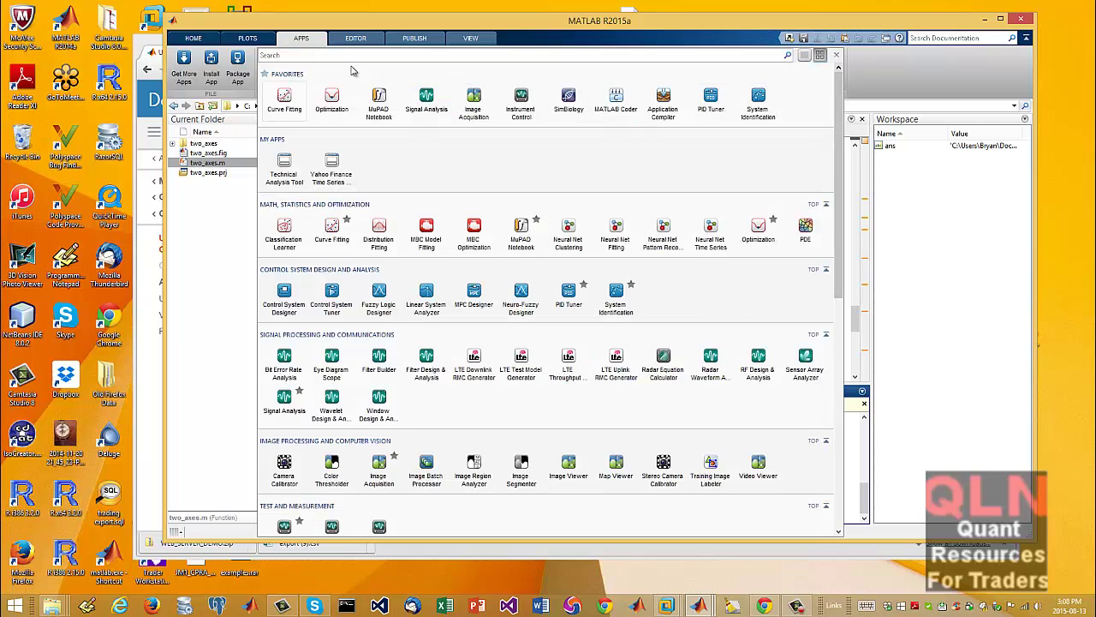
pyautogui.click(301, 55)
pyautogui.write('compiler')
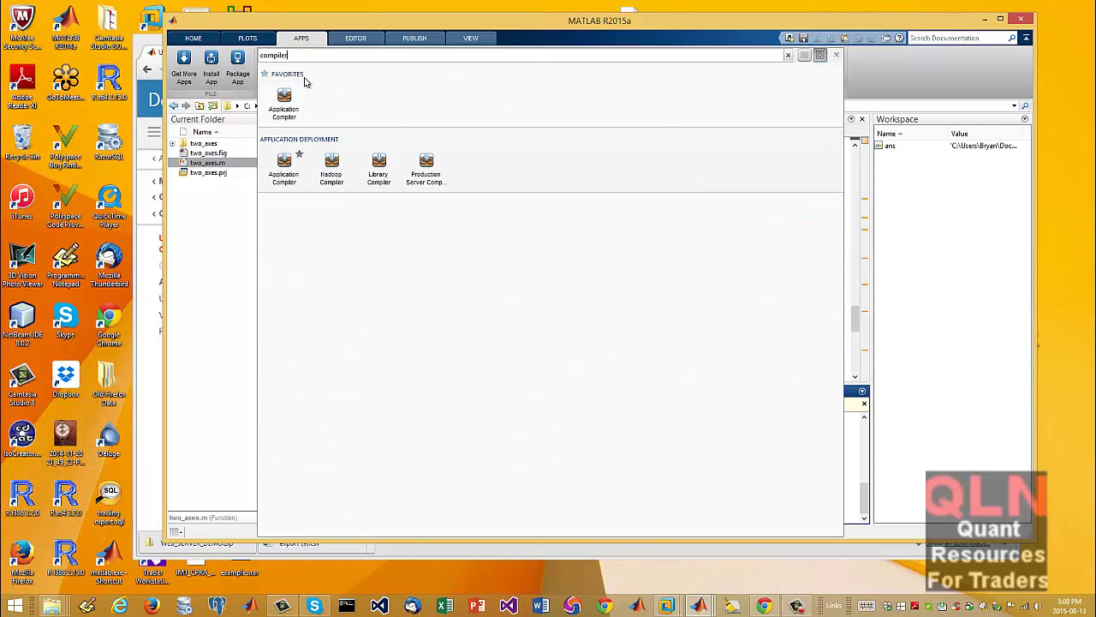
pyautogui.click(276, 171)
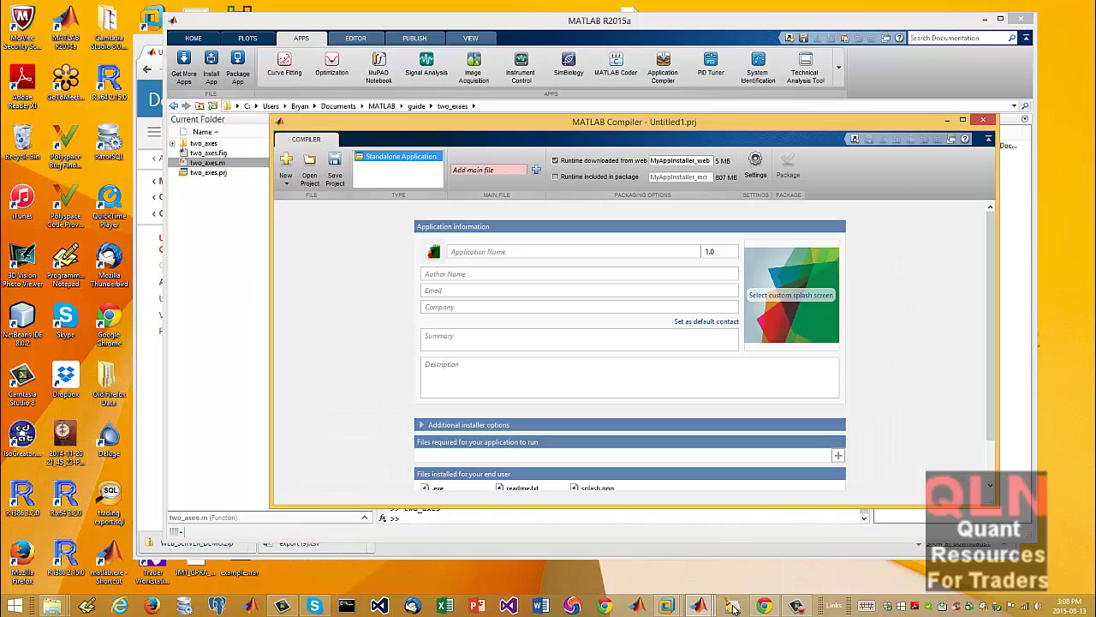
# Step: Bring the new Untitled1.prj standalone application project forward and look over its form
pyautogui.moveTo(699, 606)
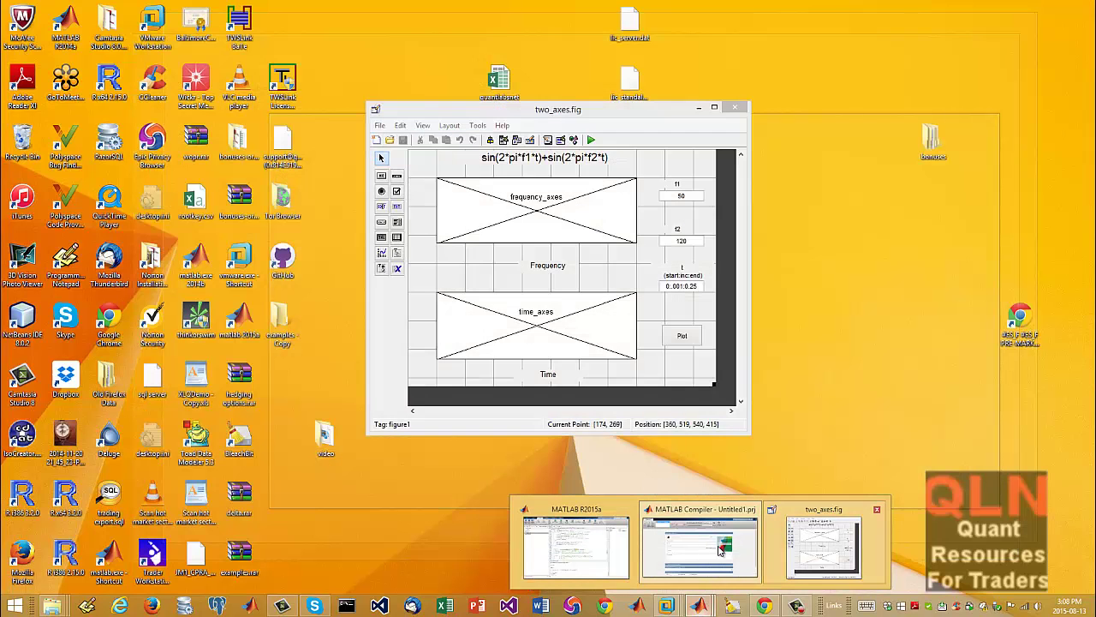
pyautogui.click(719, 550)
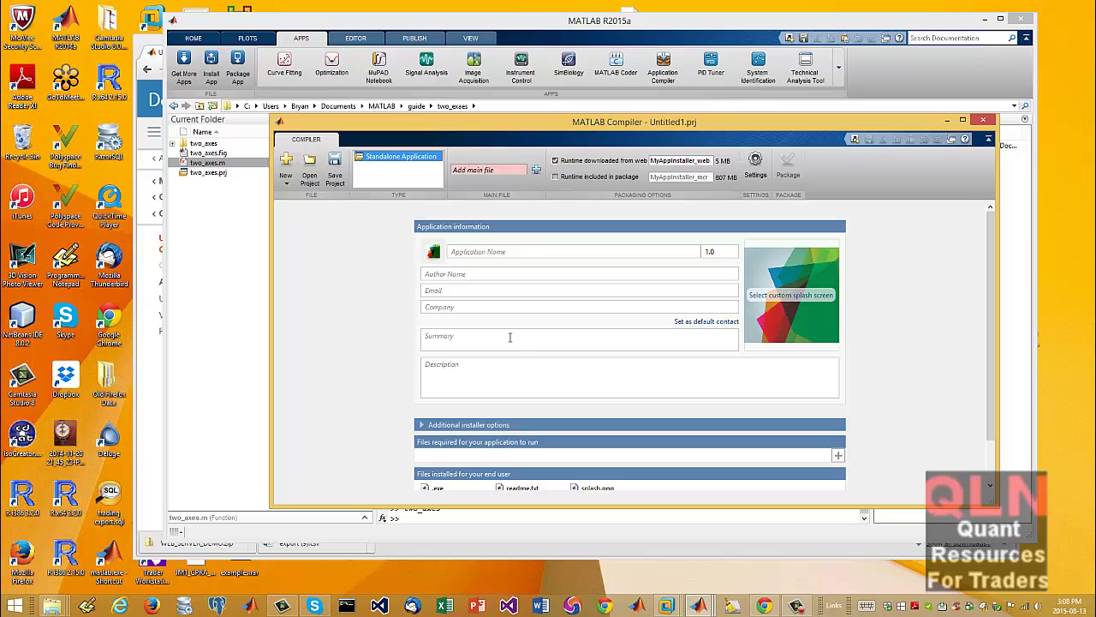
pyautogui.moveTo(987, 290); pyautogui.dragTo(856, 461)
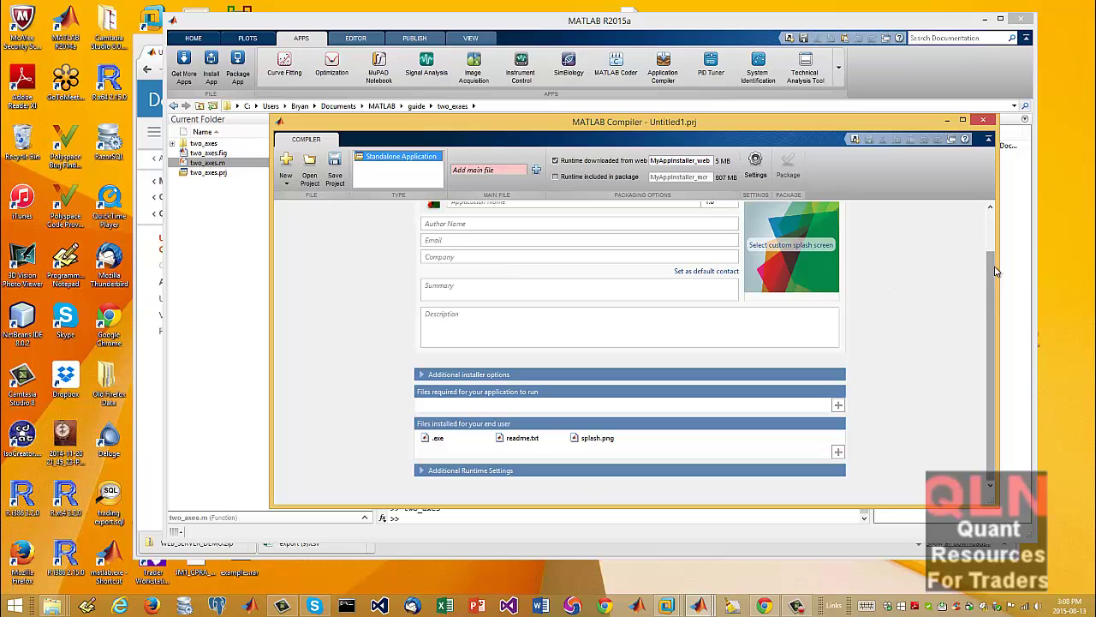
pyautogui.scroll(2, 996, 271)
# Step: Add two_axes.m as the main file, declining to overwrite the existing two_axes project
pyautogui.click(536, 170)
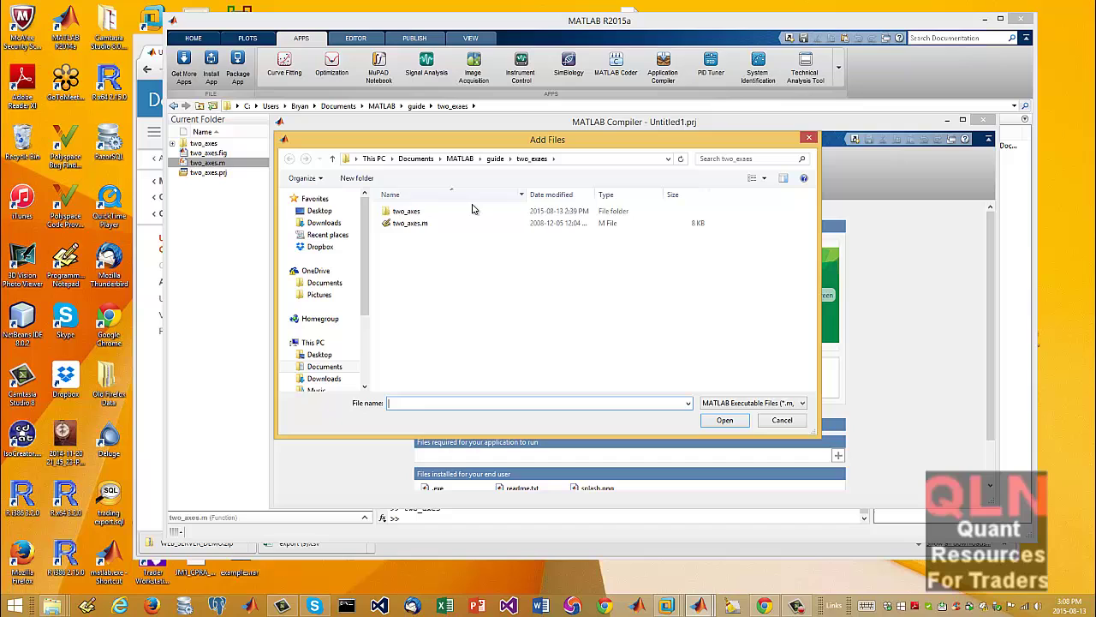
pyautogui.click(411, 223)
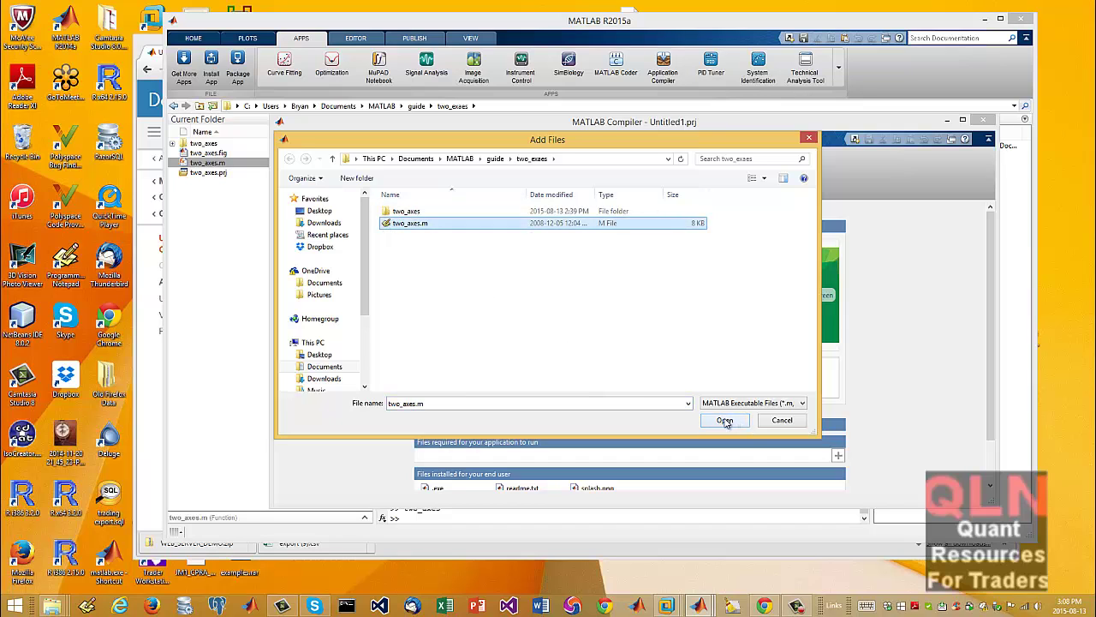
pyautogui.click(724, 421)
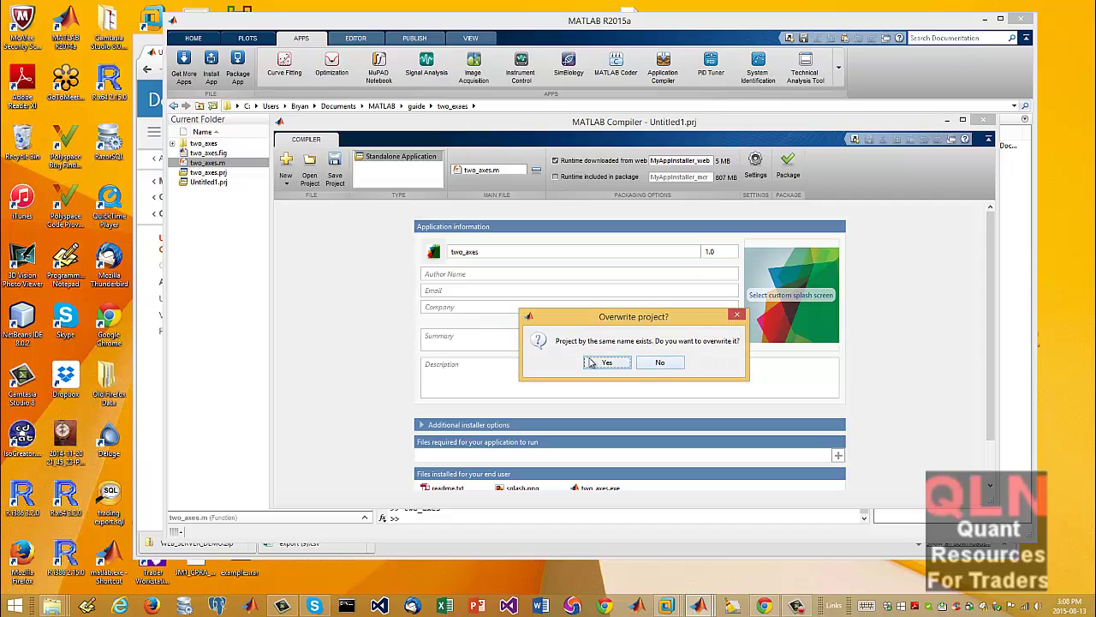
pyautogui.click(651, 364)
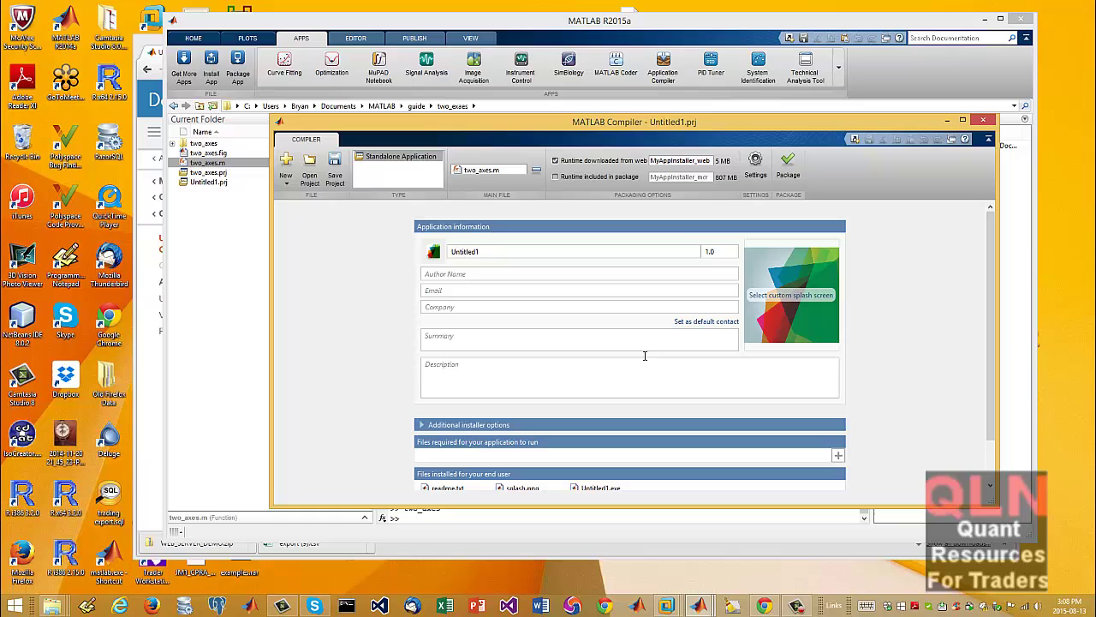
# Step: Expand Additional installer options to reveal the %ProgramFiles%\Untitled1\ installation folder and empty notes
pyautogui.scroll(-1, 977, 446)
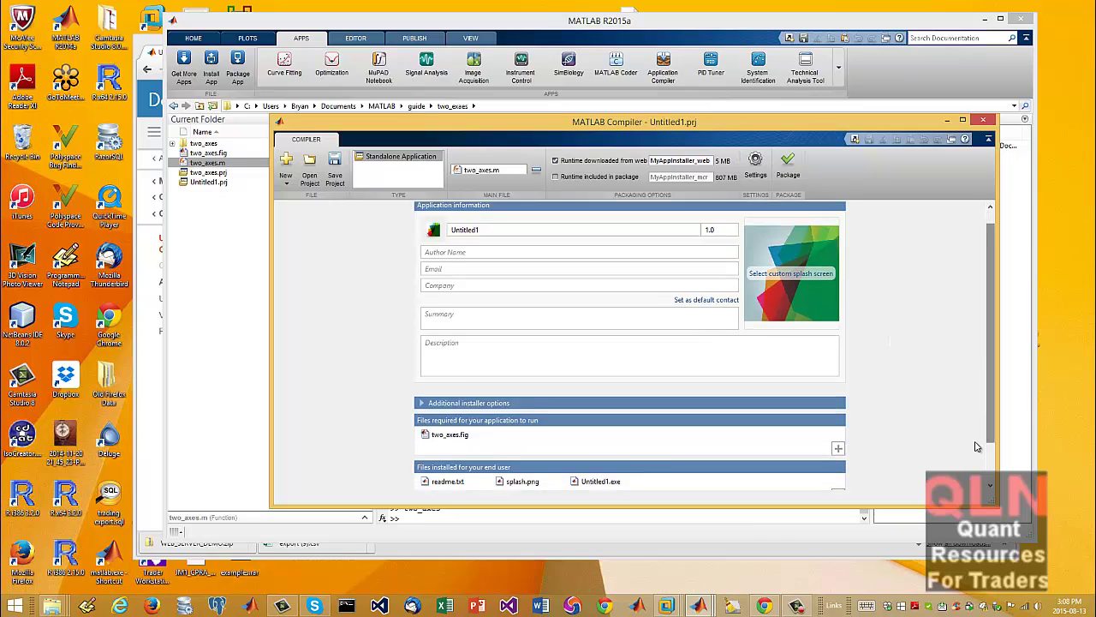
pyautogui.scroll(-2, 977, 447)
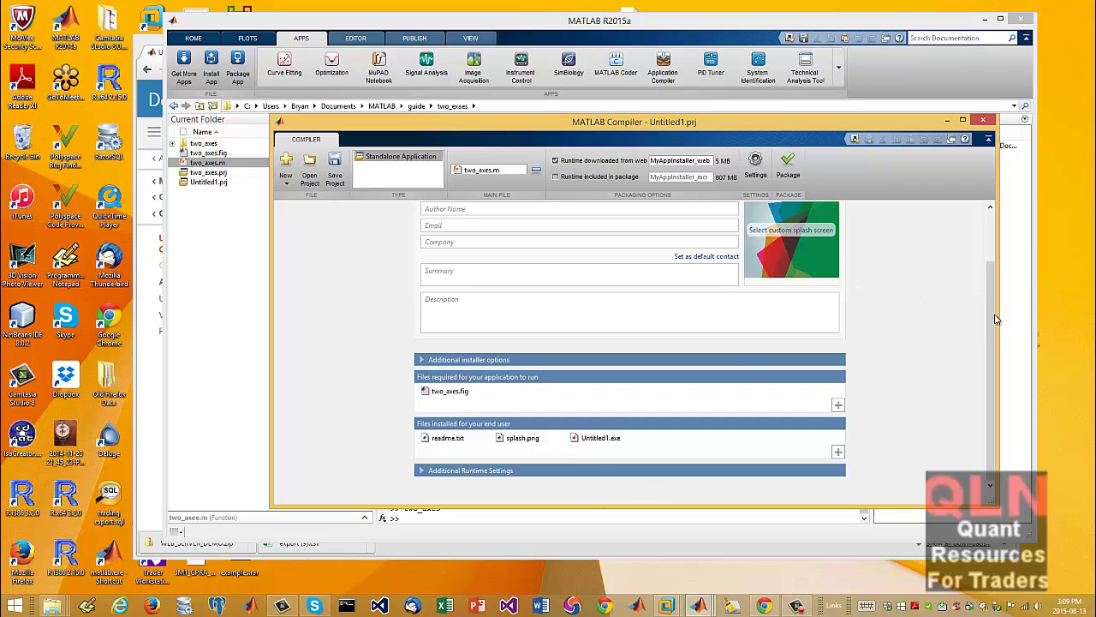
pyautogui.moveTo(991, 313); pyautogui.dragTo(798, 455)
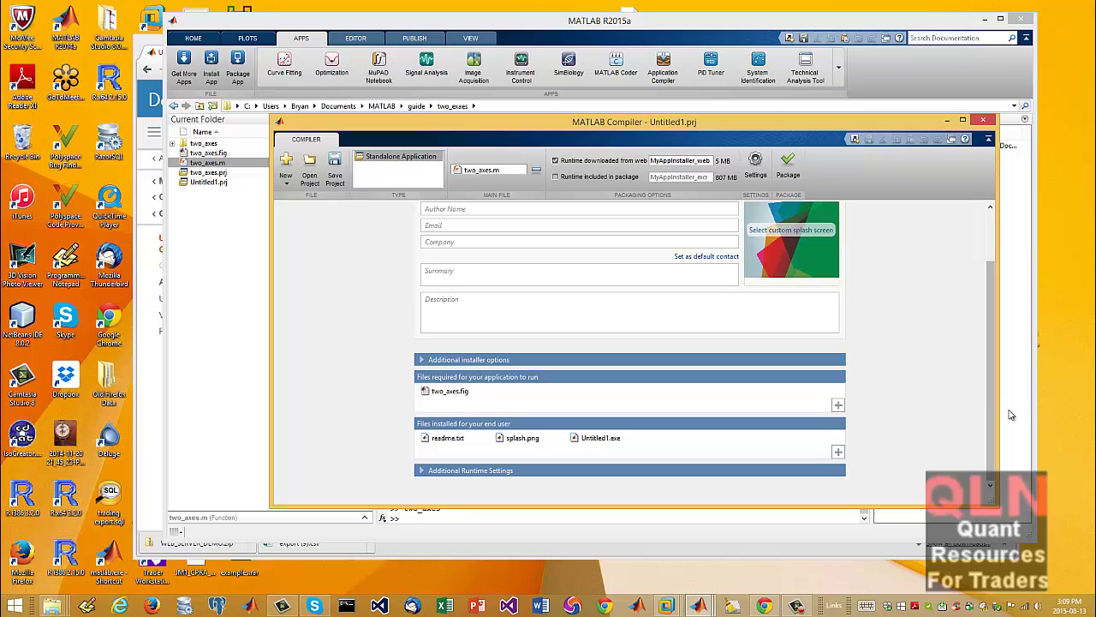
pyautogui.scroll(1, 937, 405)
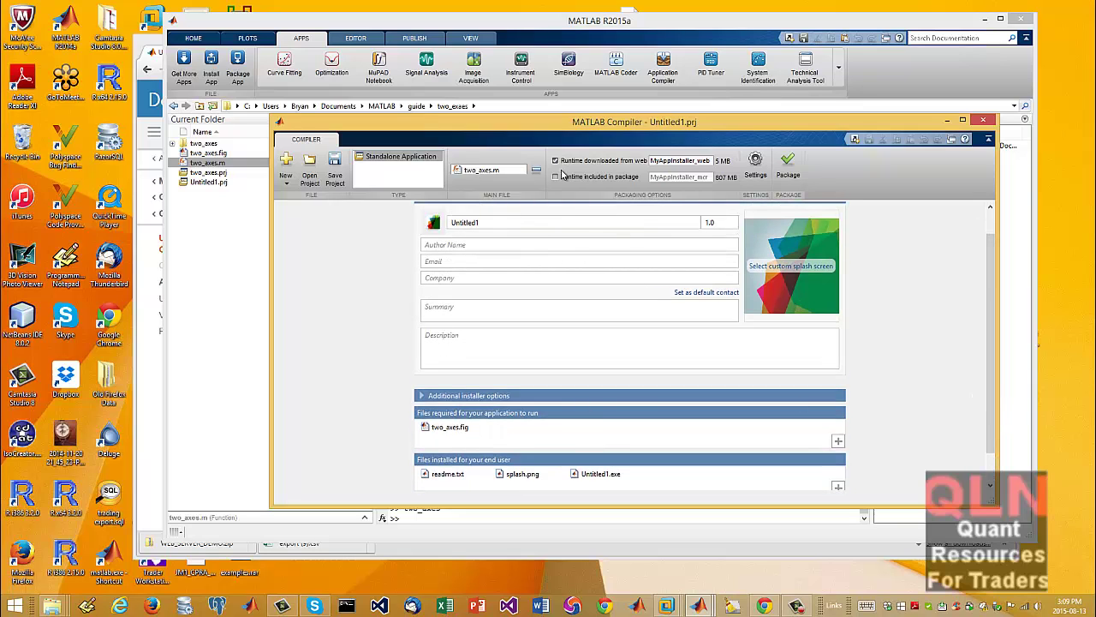
pyautogui.scroll(1, 992, 320)
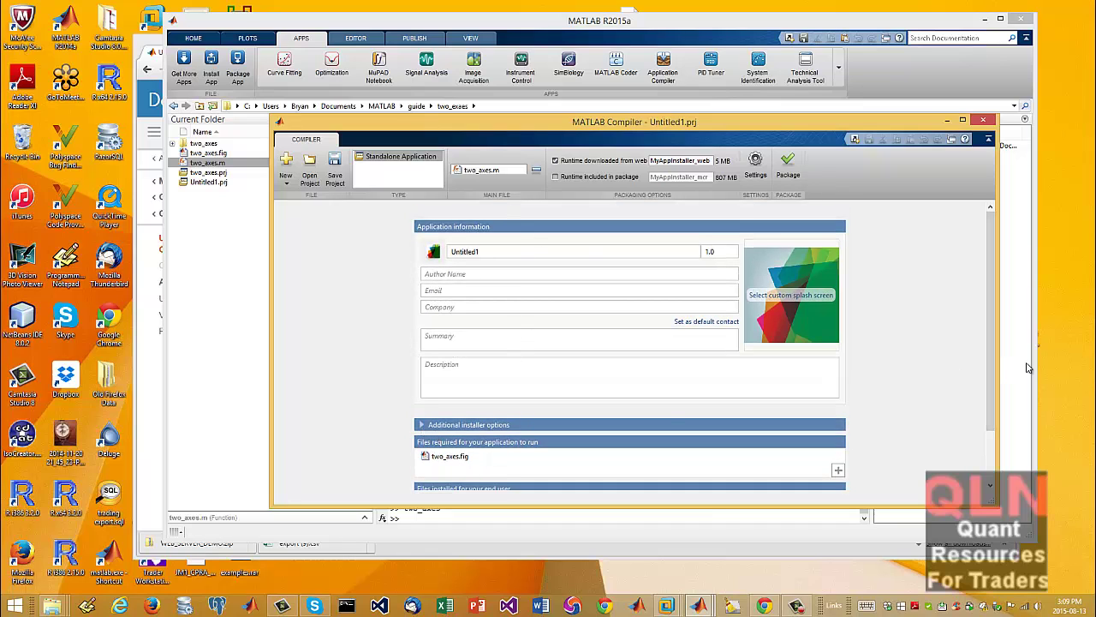
pyautogui.scroll(-2, 990, 345)
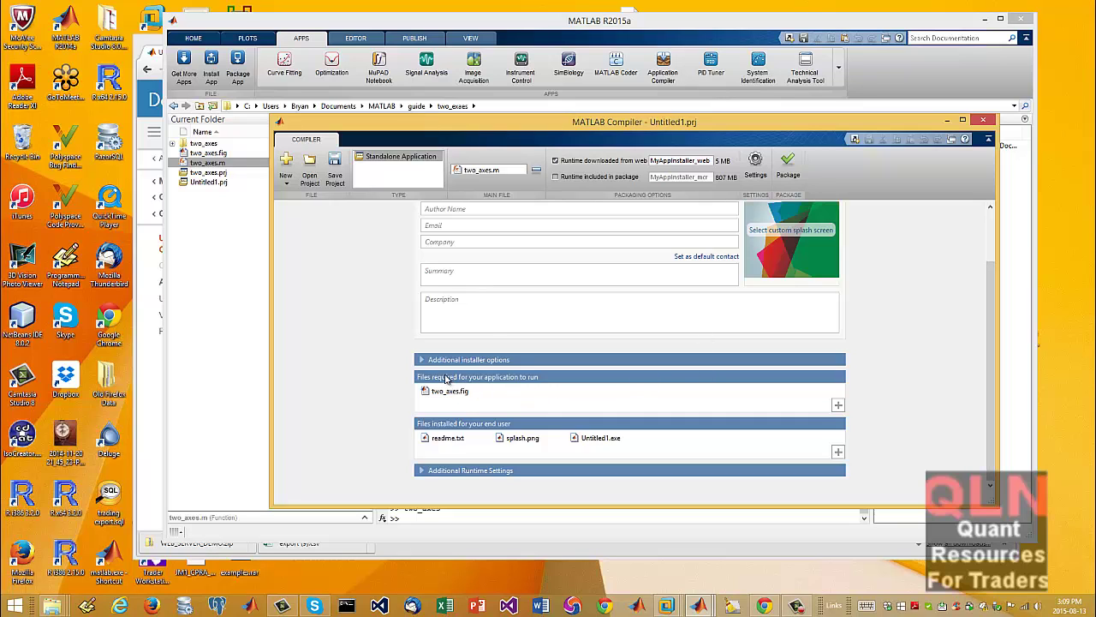
pyautogui.click(422, 361)
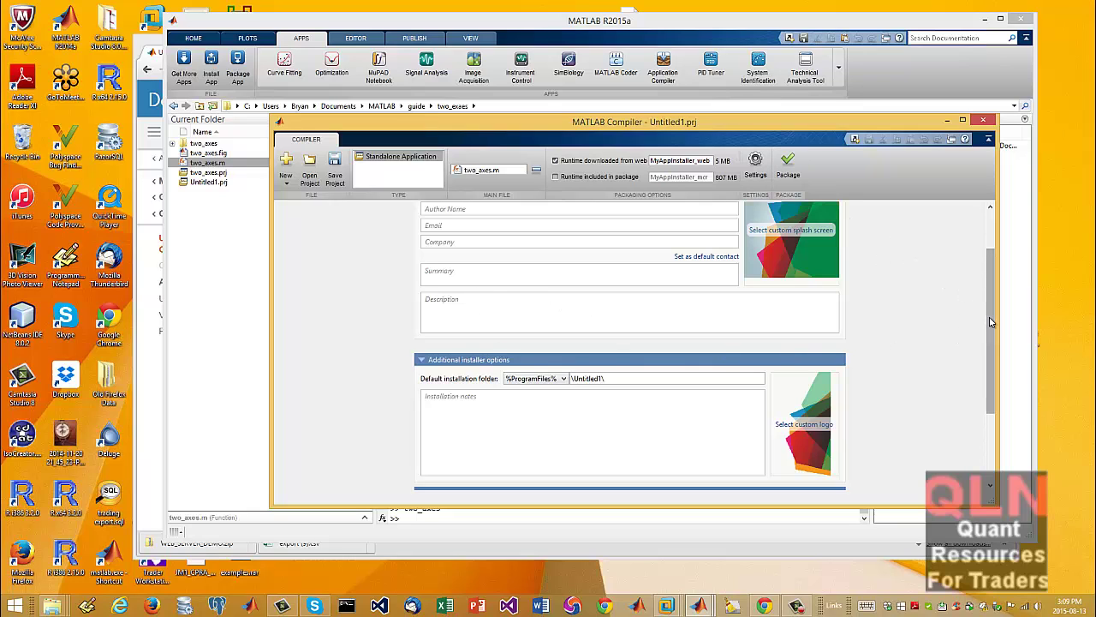
pyautogui.scroll(2, 991, 319)
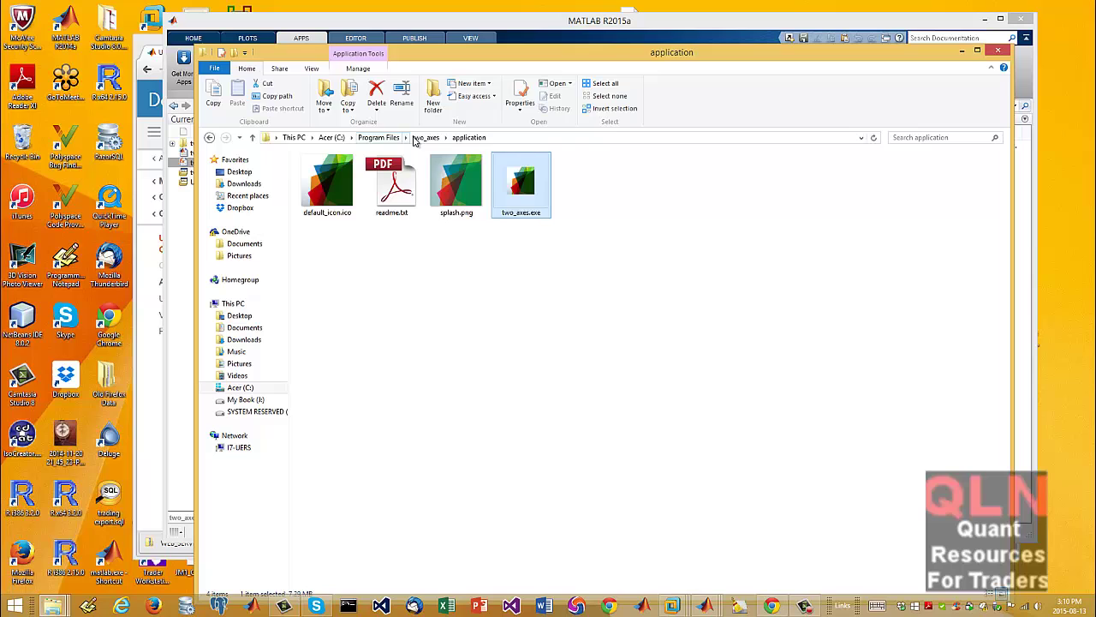
# Step: Locate the installed two_axes.exe under Program Files\two_axes\application, then return to the two_axes folder
pyautogui.click(420, 139)
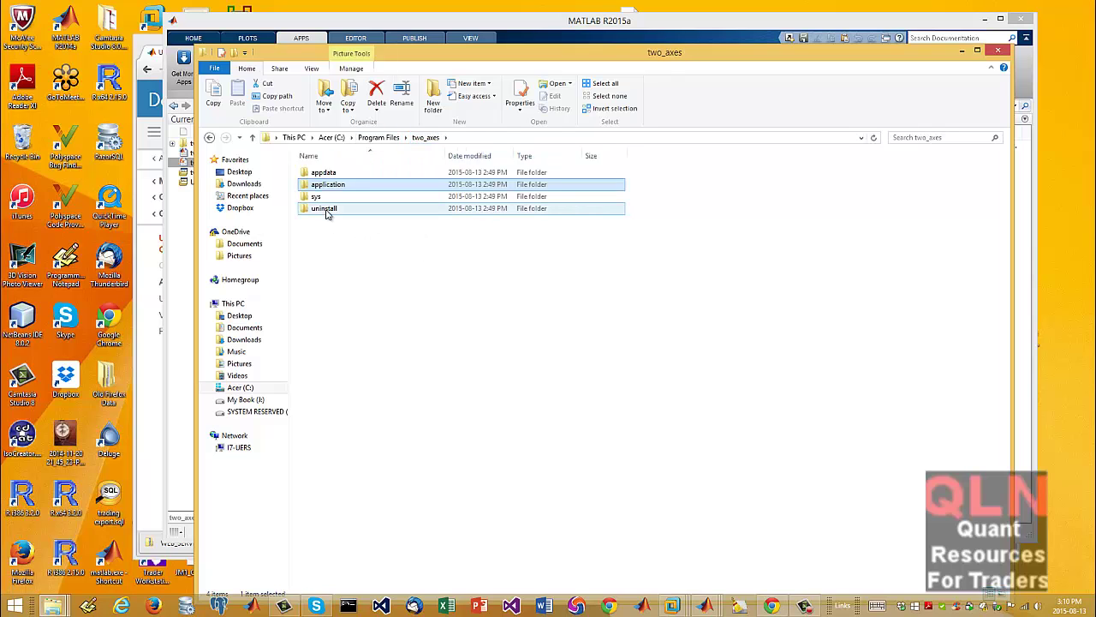
pyautogui.click(389, 139)
pyautogui.scroll(-3, 389, 461)
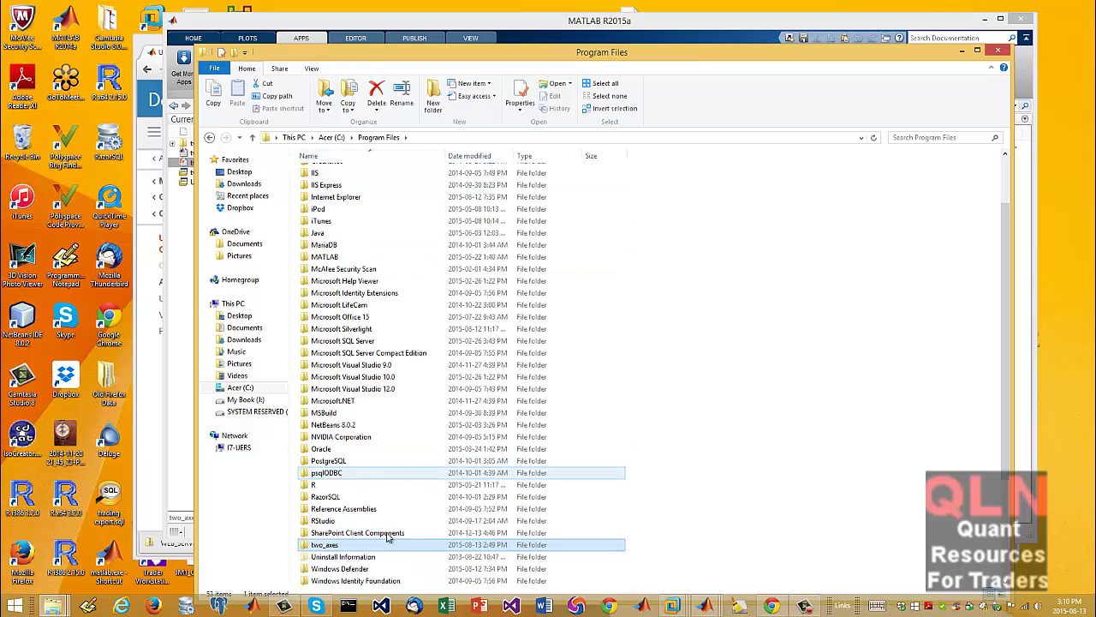
pyautogui.doubleClick(368, 490)
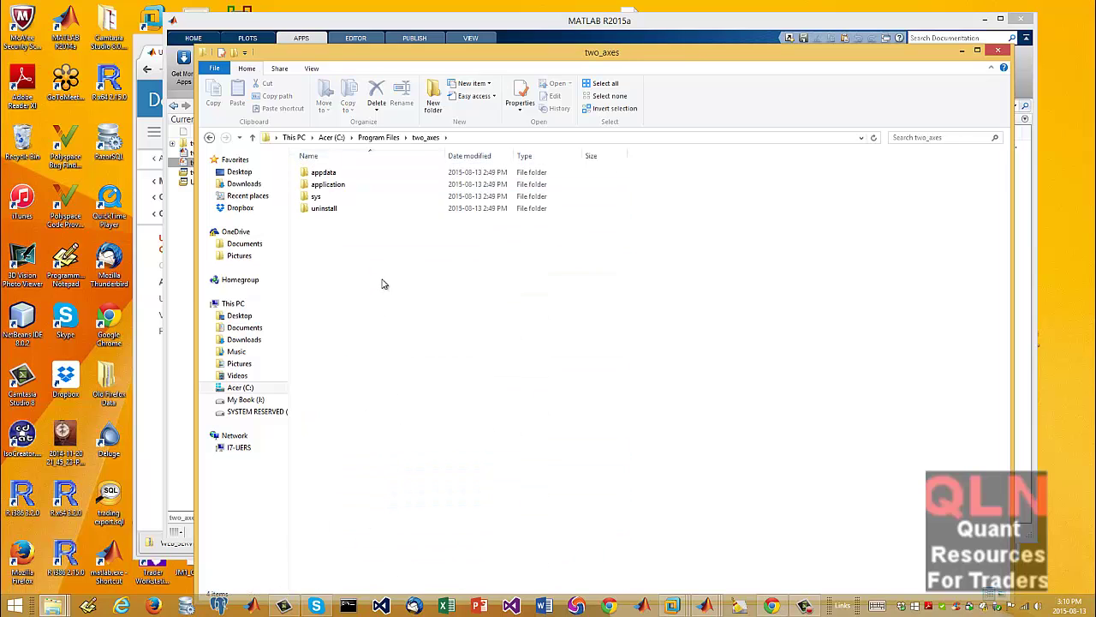
pyautogui.doubleClick(342, 183)
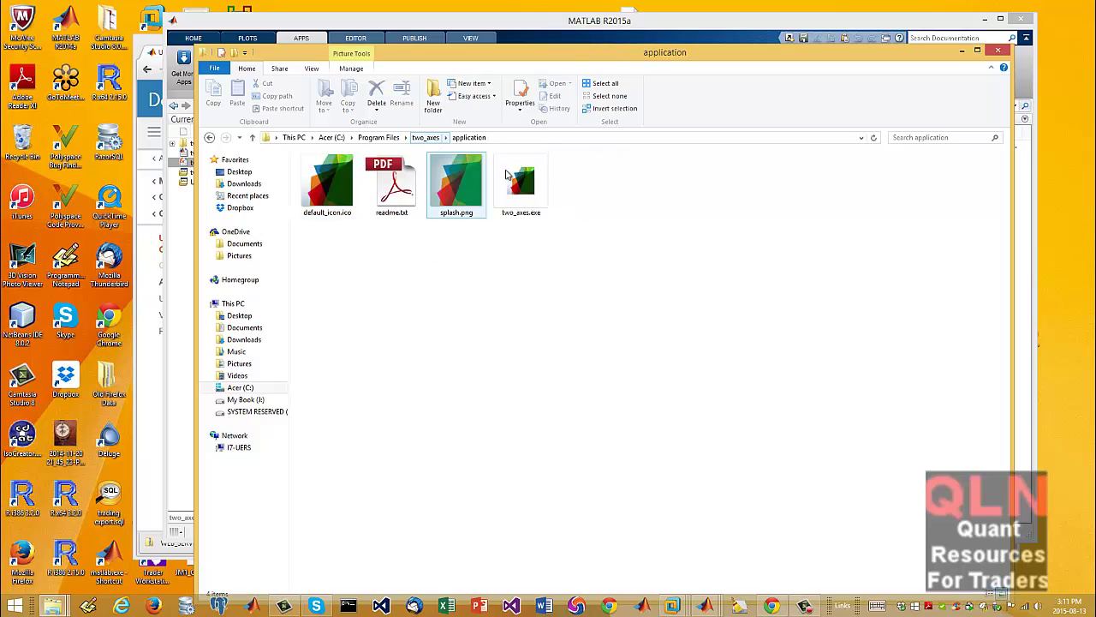
pyautogui.click(520, 184)
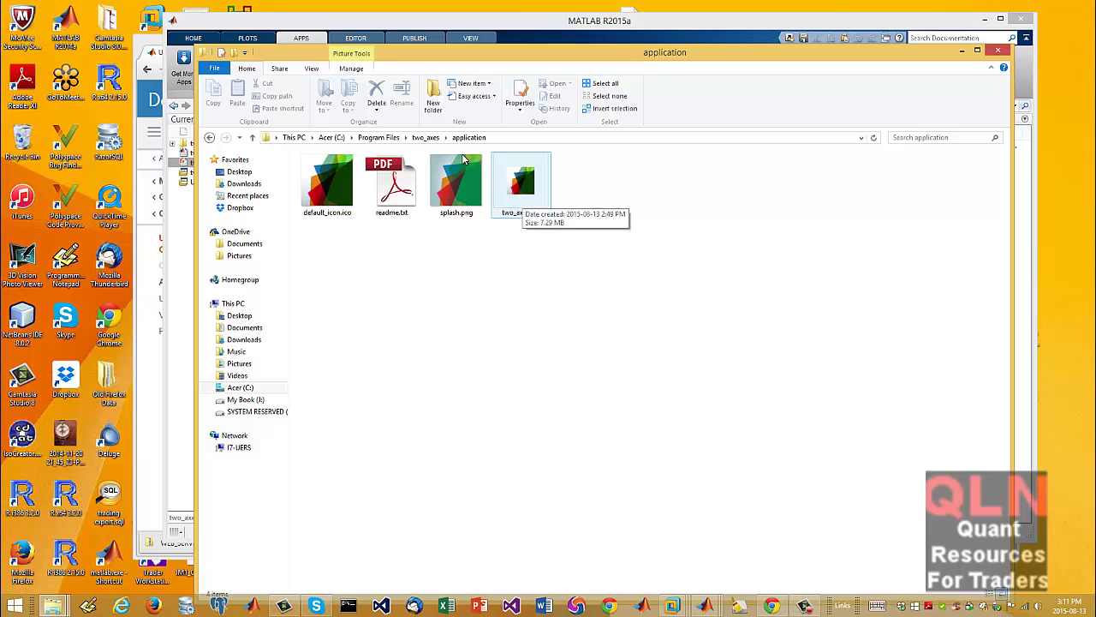
pyautogui.click(425, 137)
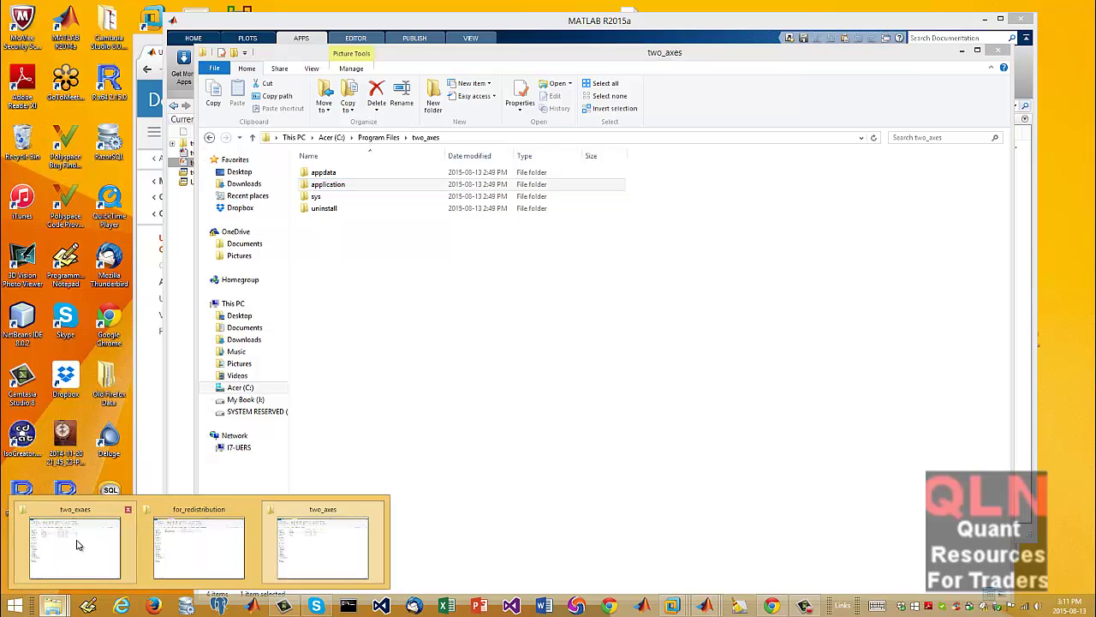
# Step: Cycle through the Compiler and Explorer windows, finishing with the two_exaes project folder in front
pyautogui.click(76, 550)
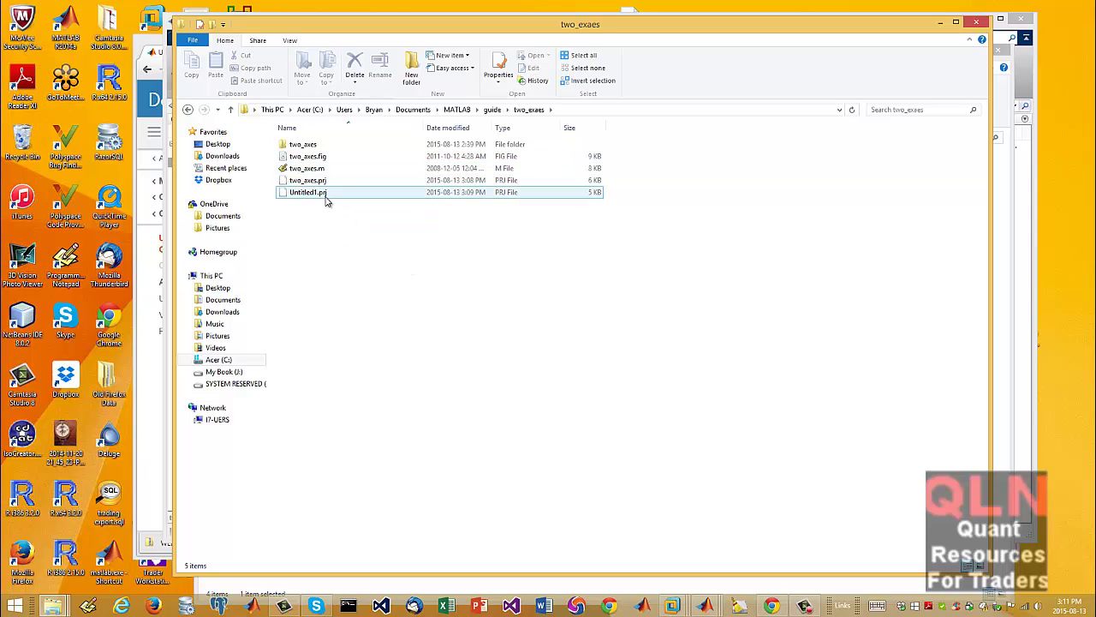
pyautogui.moveTo(343, 29)
pyautogui.mouseDown()
pyautogui.moveTo(651, 39)
pyautogui.moveTo(350, 20)
pyautogui.mouseUp()
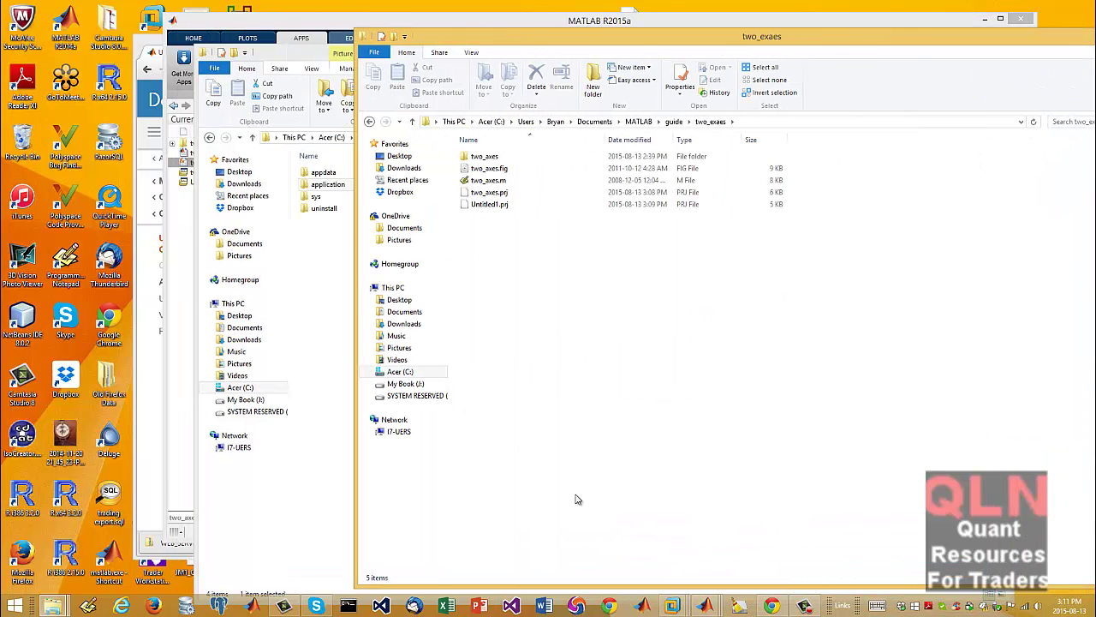
pyautogui.moveTo(704, 605)
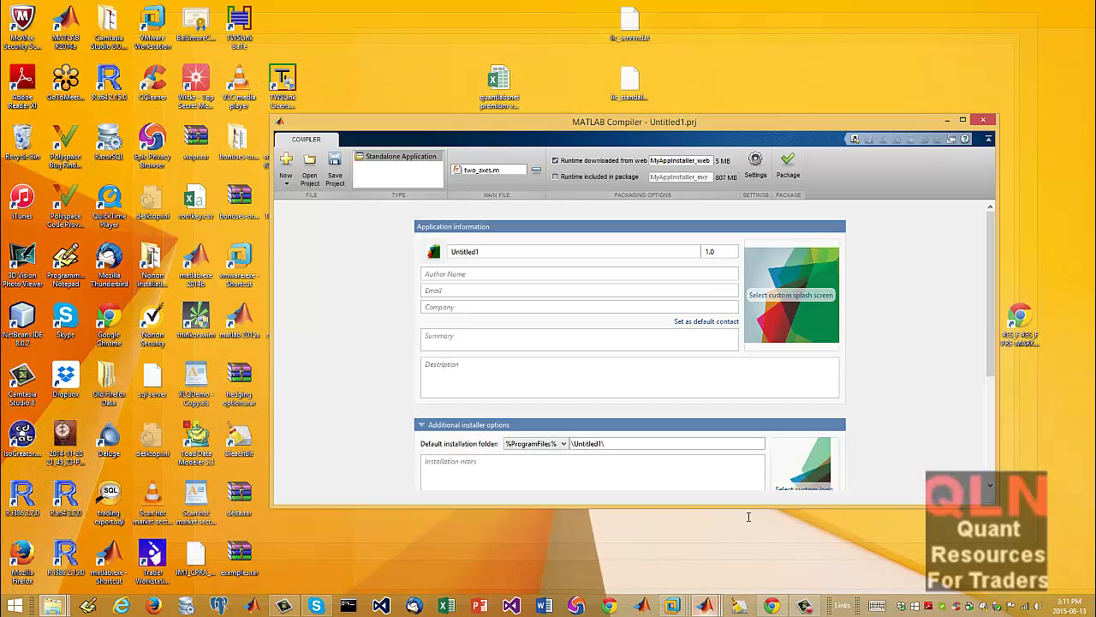
pyautogui.click(706, 547)
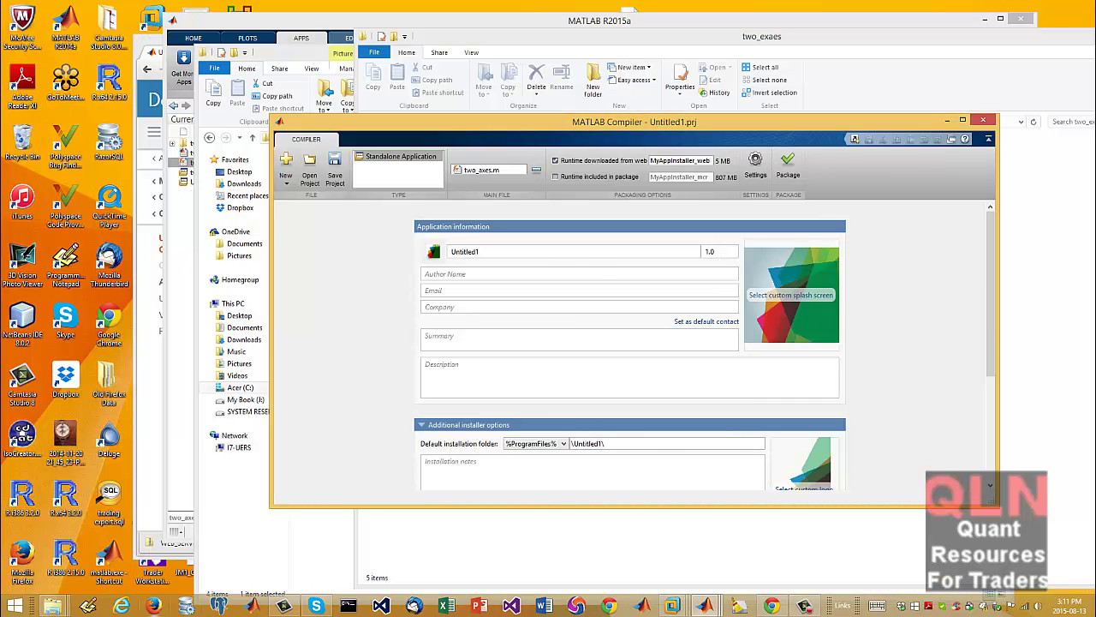
pyautogui.moveTo(53, 604)
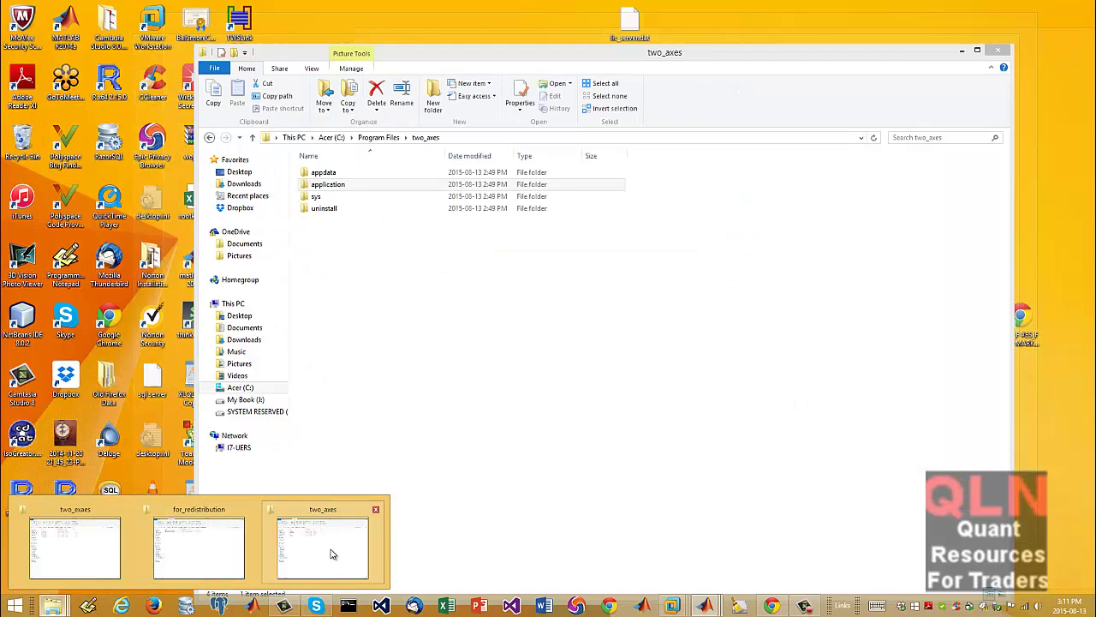
pyautogui.click(332, 554)
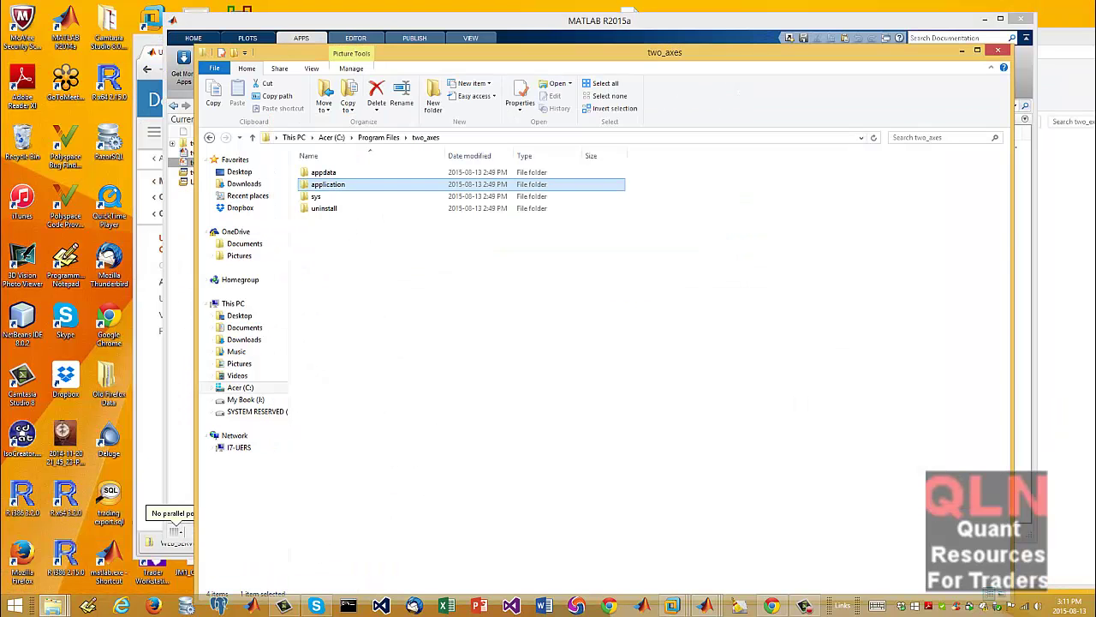
pyautogui.click(53, 604)
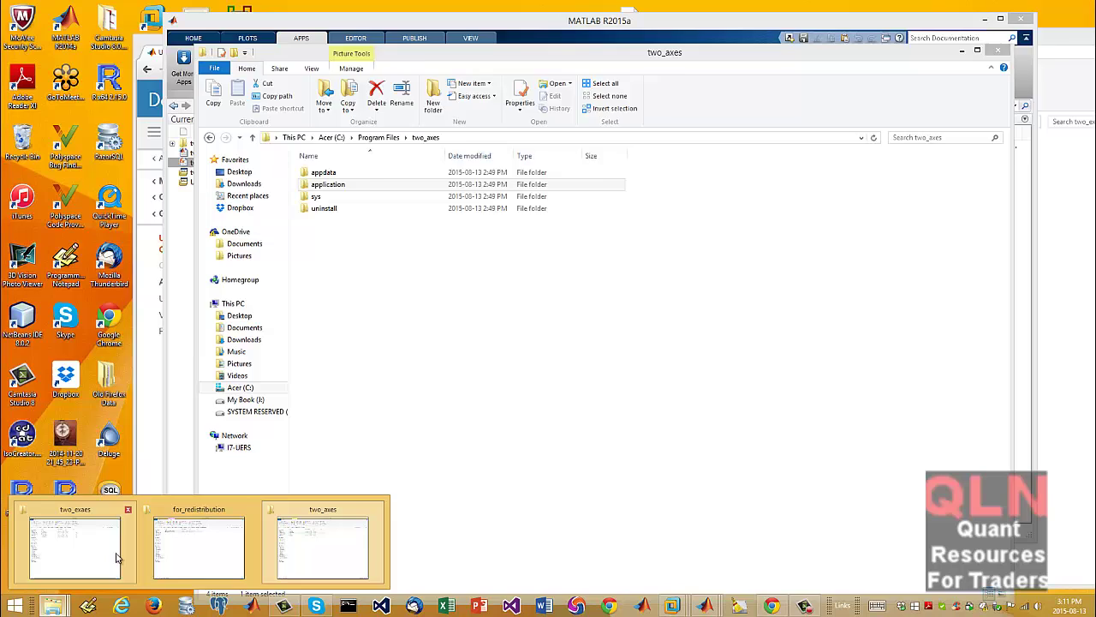
pyautogui.click(83, 551)
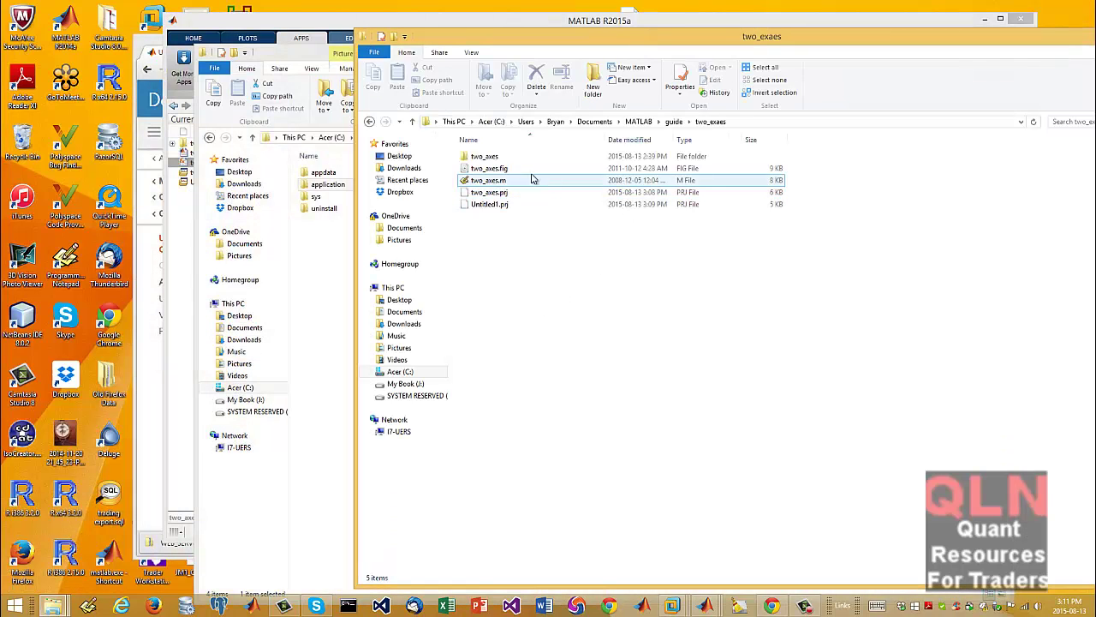
# Step: Open the two_axes output's for_redistribution folder, showing MyAppInstaller_web.exe, and move that window left
pyautogui.doubleClick(486, 157)
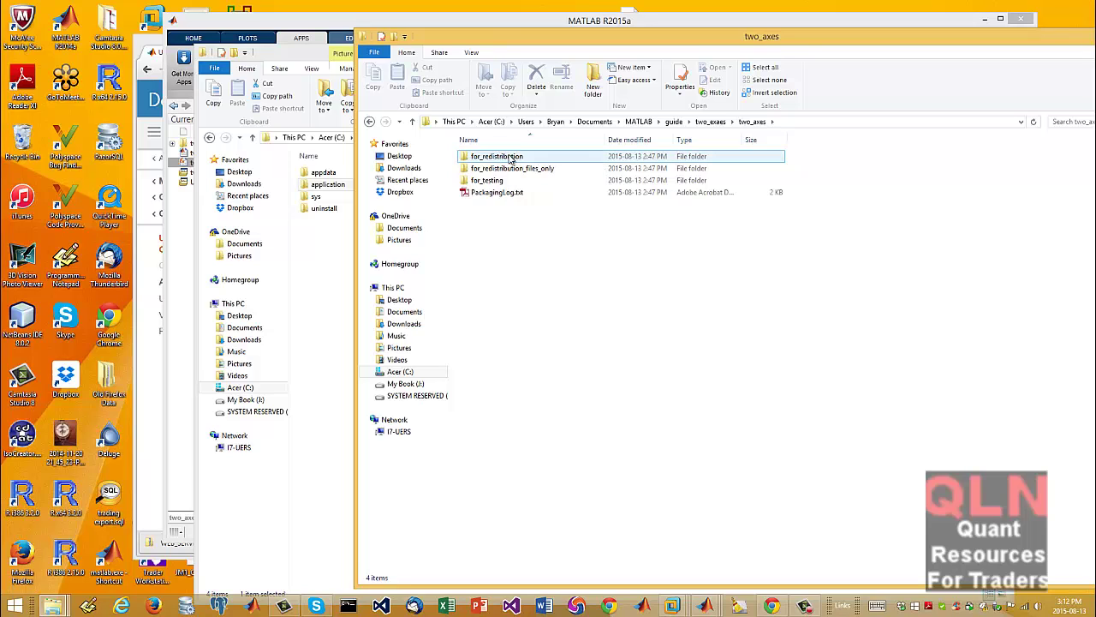
pyautogui.doubleClick(503, 158)
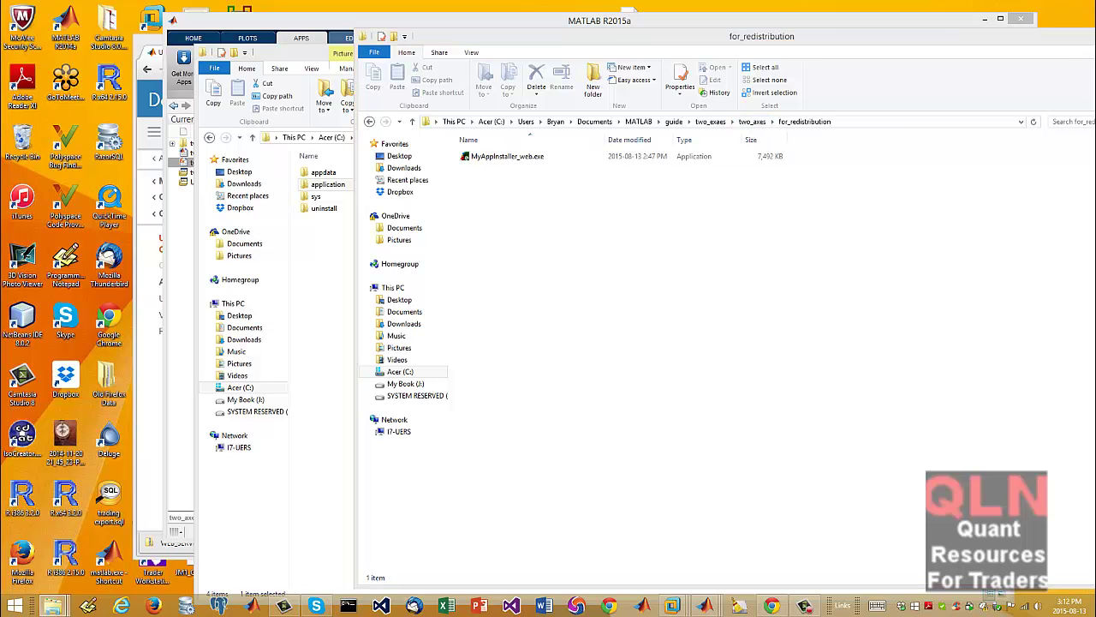
pyautogui.moveTo(772, 42); pyautogui.dragTo(556, 24)
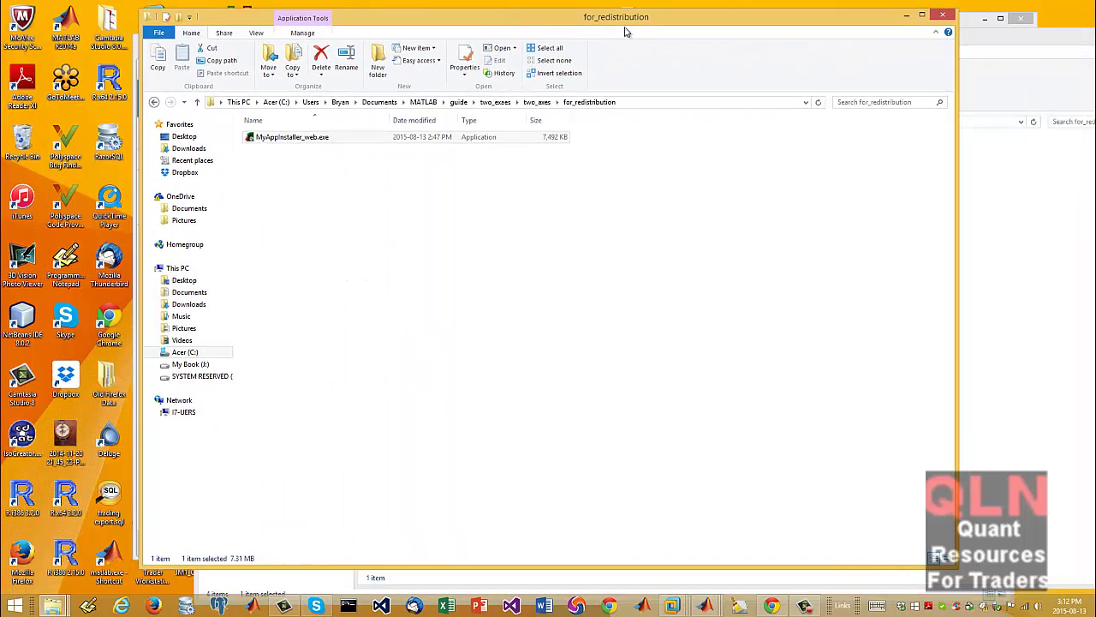
pyautogui.moveTo(644, 24); pyautogui.dragTo(622, 18)
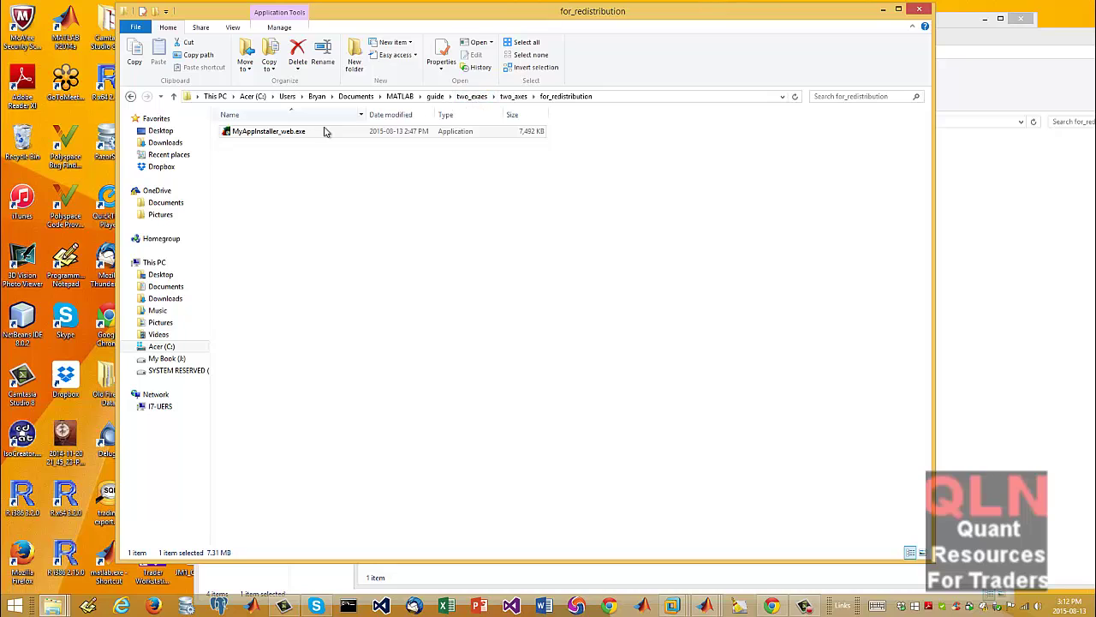
# Step: Show the two_axes output folders in a second window placed beside the first
pyautogui.click(515, 97)
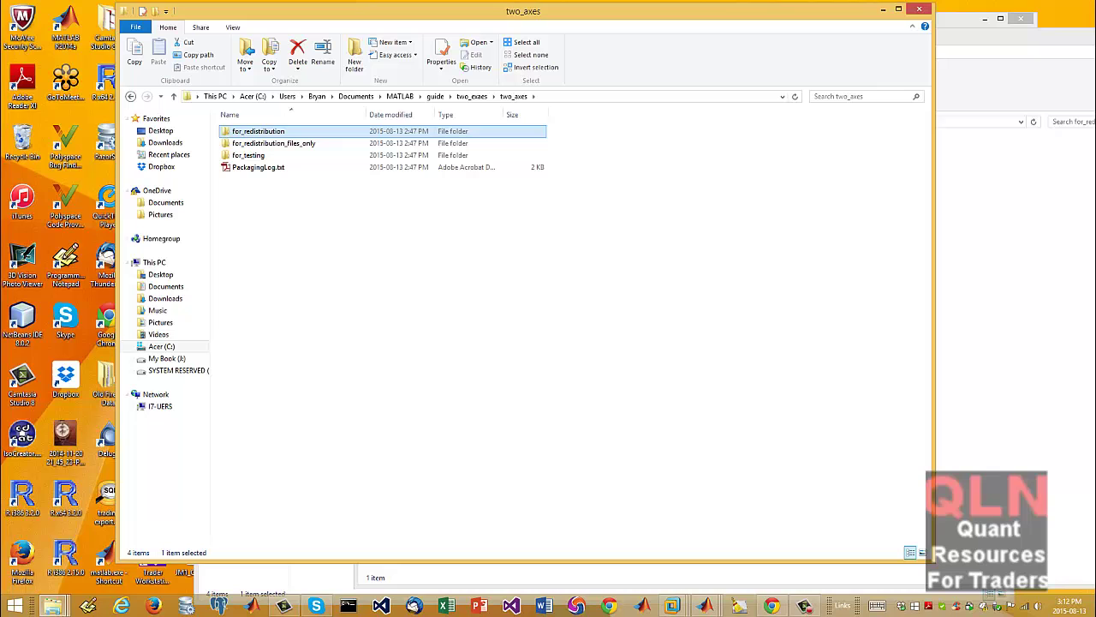
pyautogui.click(52, 606)
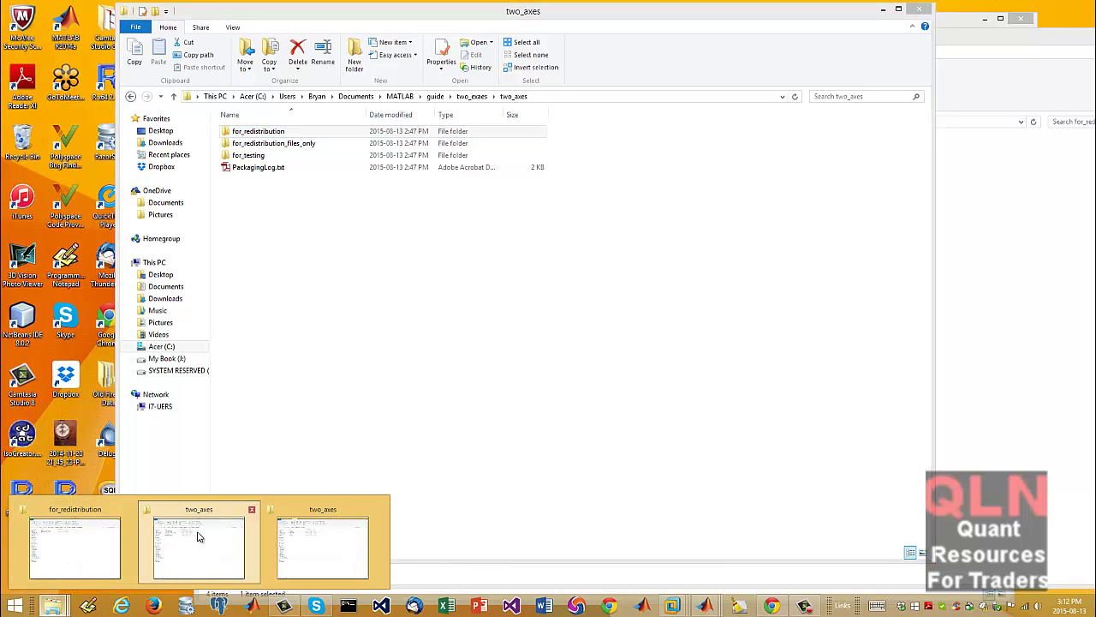
pyautogui.click(199, 538)
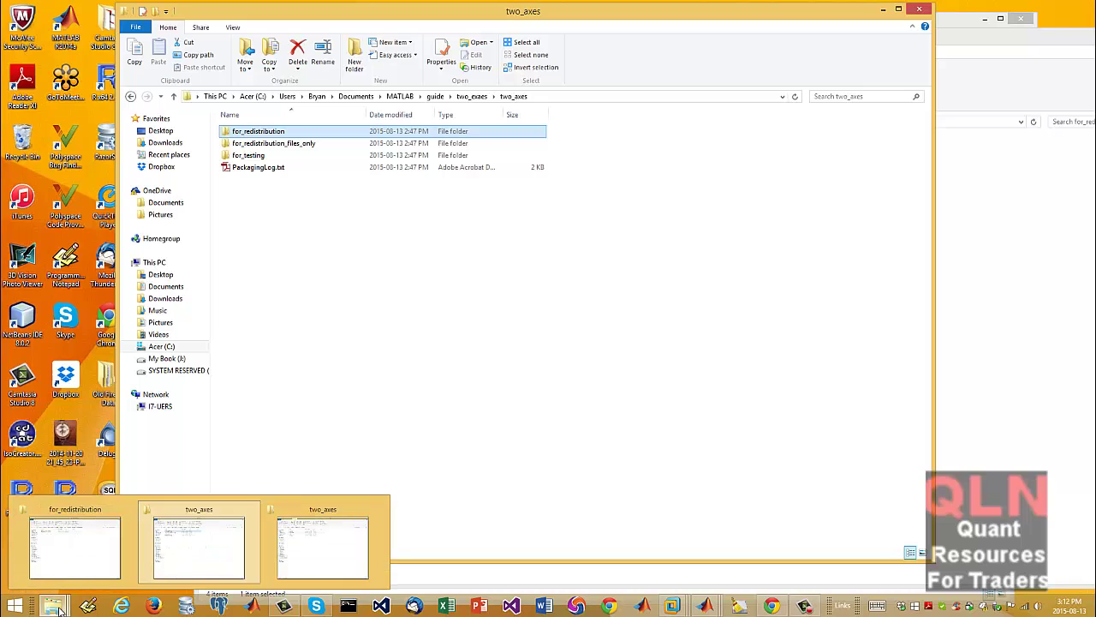
pyautogui.click(56, 607)
pyautogui.click(193, 563)
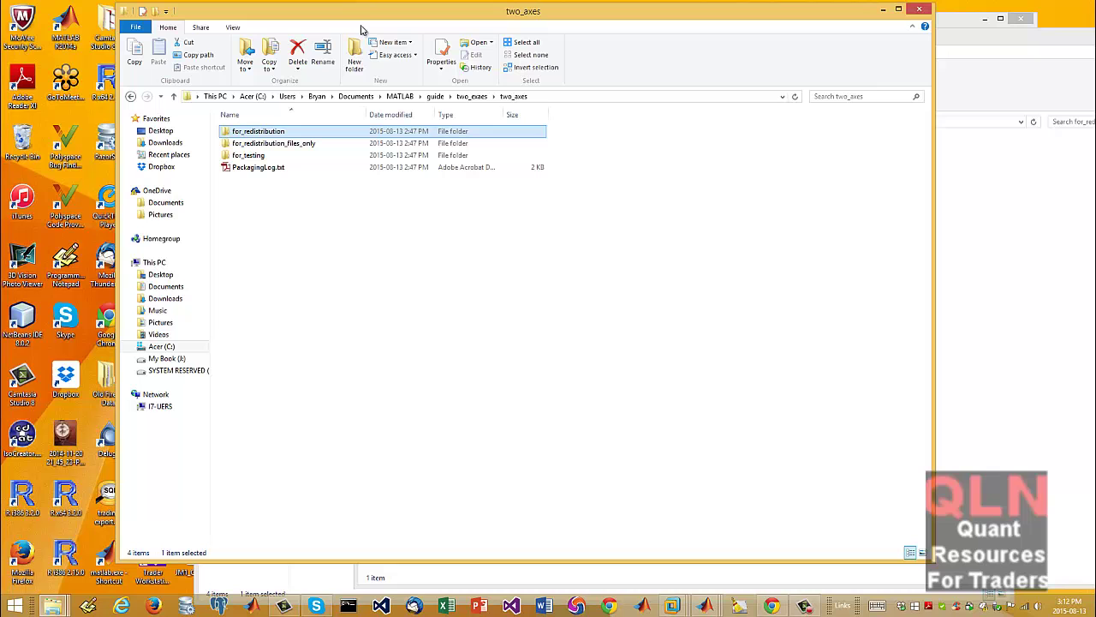
pyautogui.moveTo(327, 21); pyautogui.dragTo(961, 171)
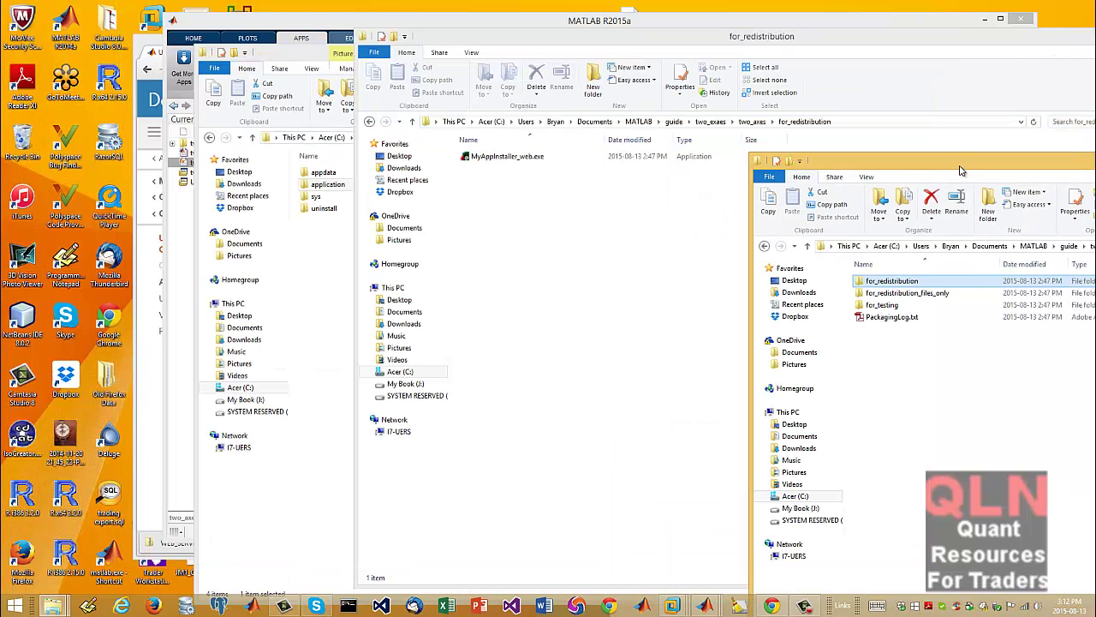
pyautogui.moveTo(878, 167); pyautogui.dragTo(643, 106)
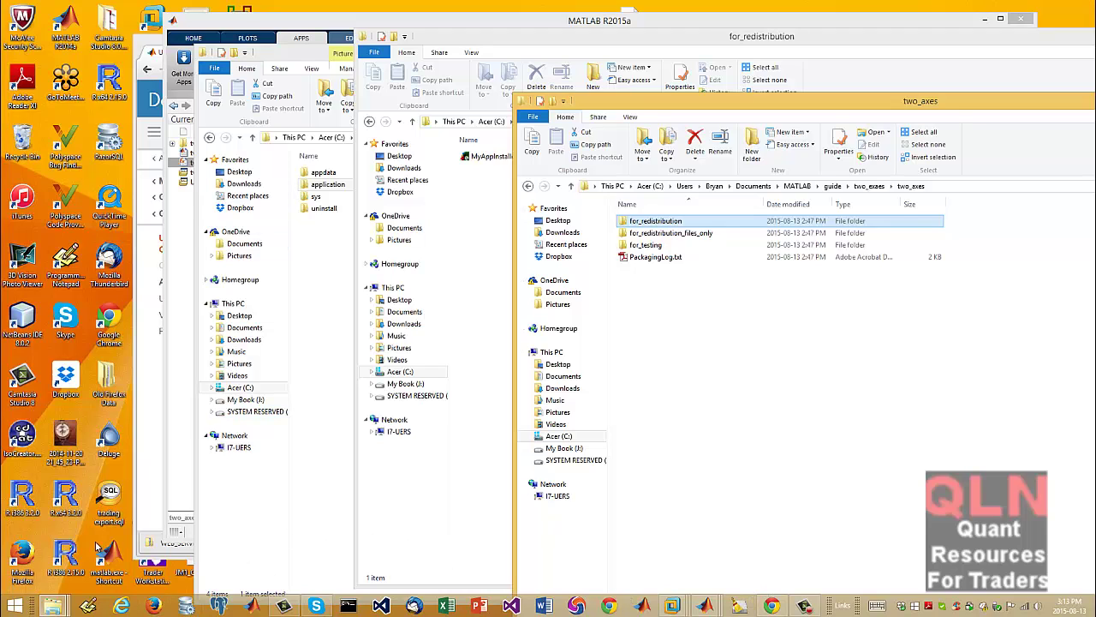
# Step: Open a new File Explorer window and browse to C:\Program Files\two_axes\application
pyautogui.rightClick(53, 605)
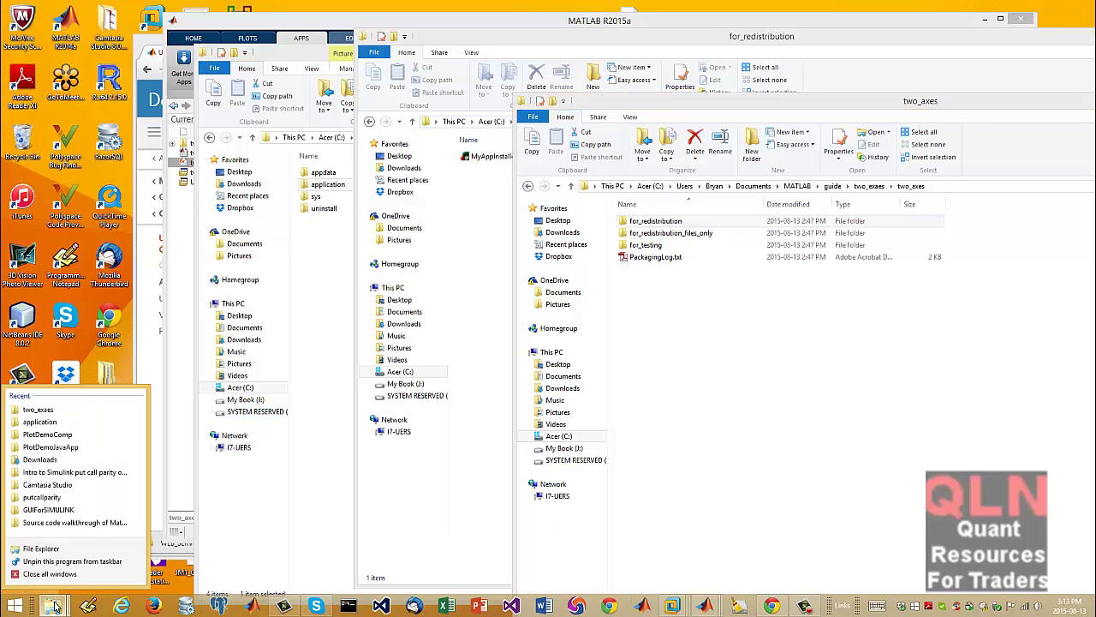
pyautogui.click(57, 553)
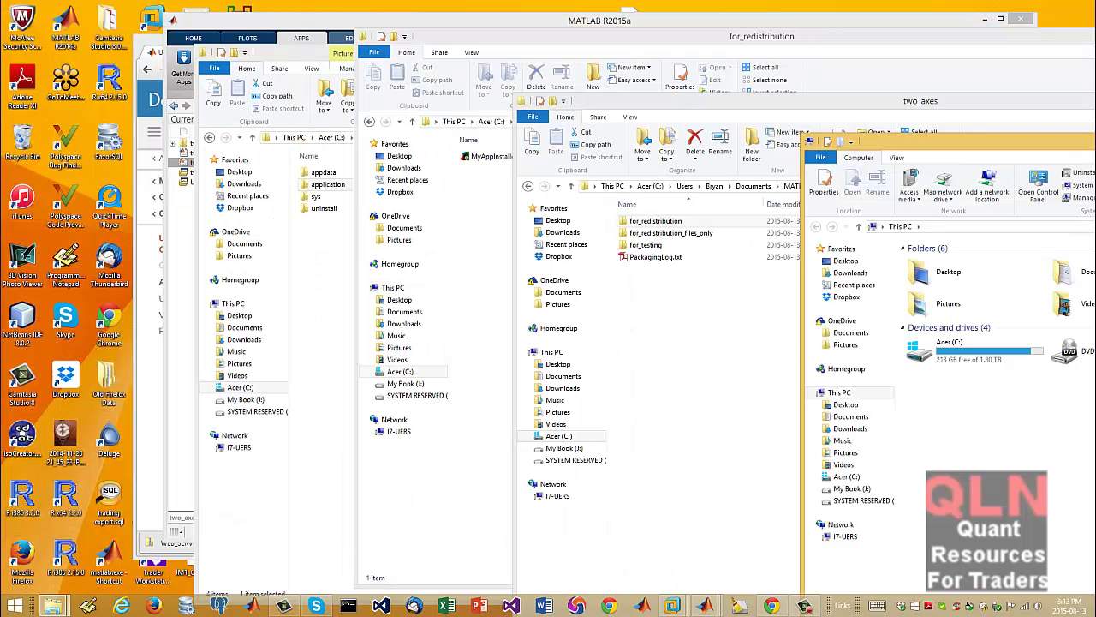
pyautogui.click(687, 199)
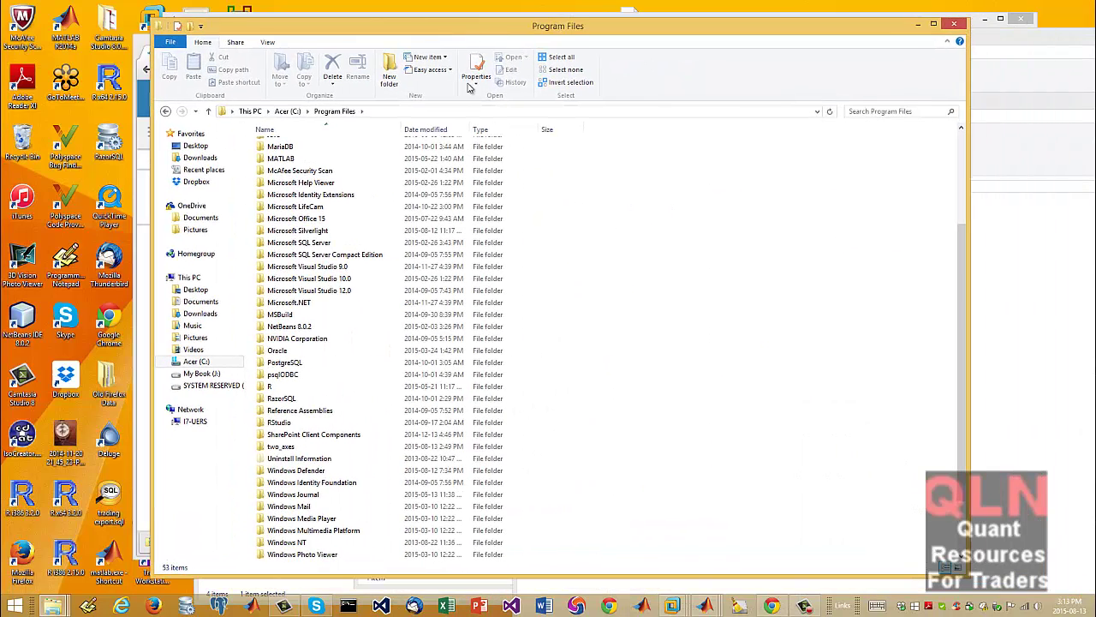
pyautogui.scroll(1, 296, 402)
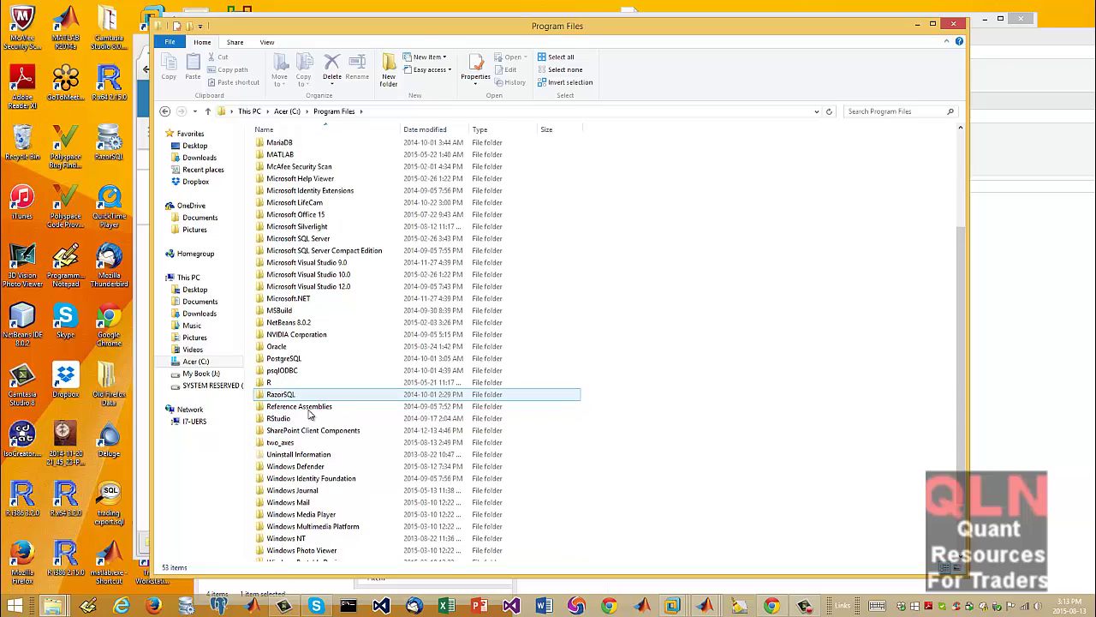
pyautogui.doubleClick(283, 442)
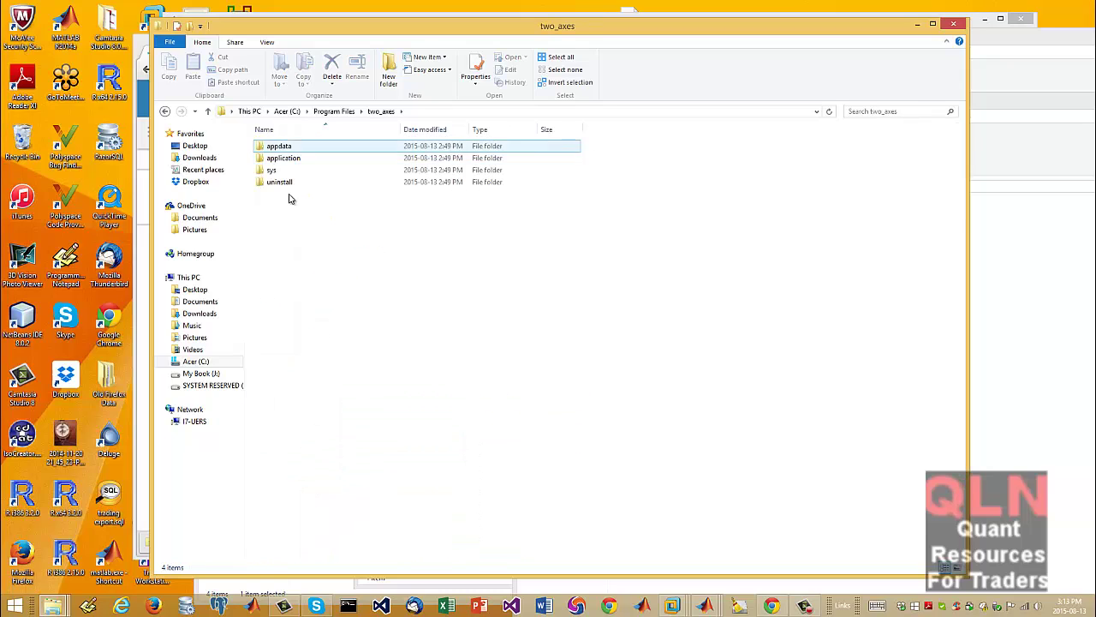
pyautogui.doubleClick(287, 159)
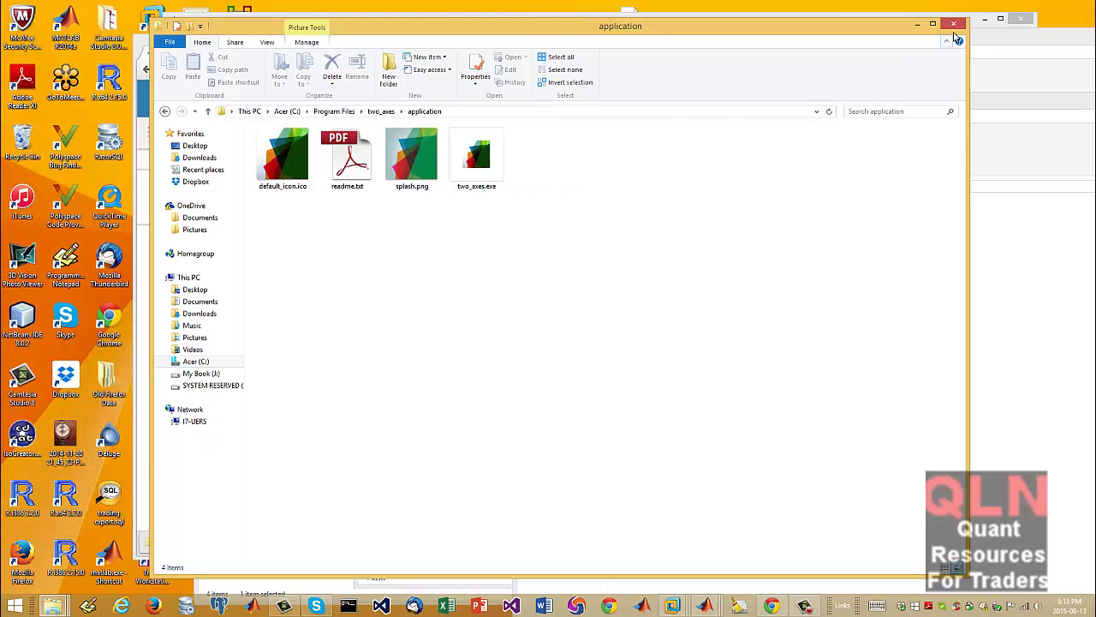
# Step: Launch two_axes.exe, compare it with the two_axes.fig layout, plot the signals, then close it
pyautogui.doubleClick(474, 171)
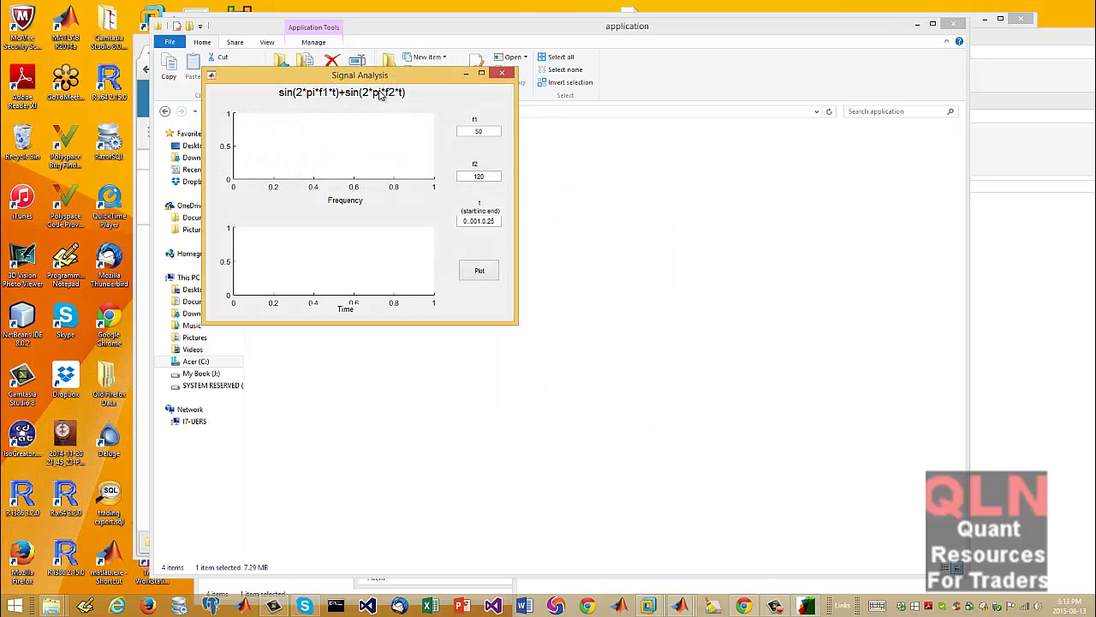
pyautogui.moveTo(371, 82); pyautogui.dragTo(355, 75)
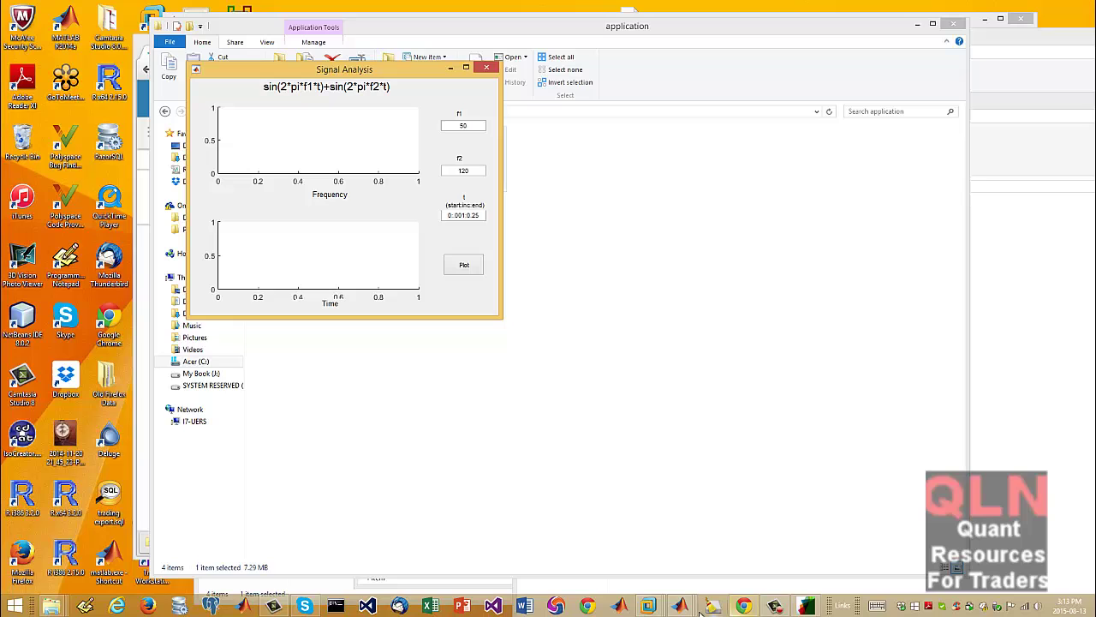
pyautogui.moveTo(683, 608)
pyautogui.click(795, 547)
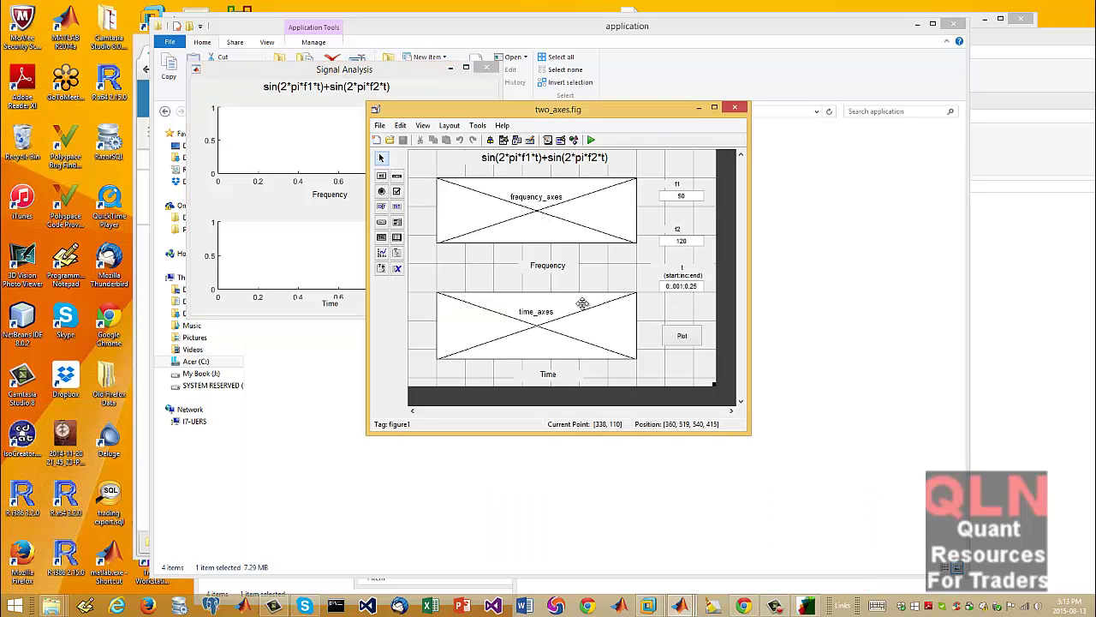
pyautogui.click(316, 137)
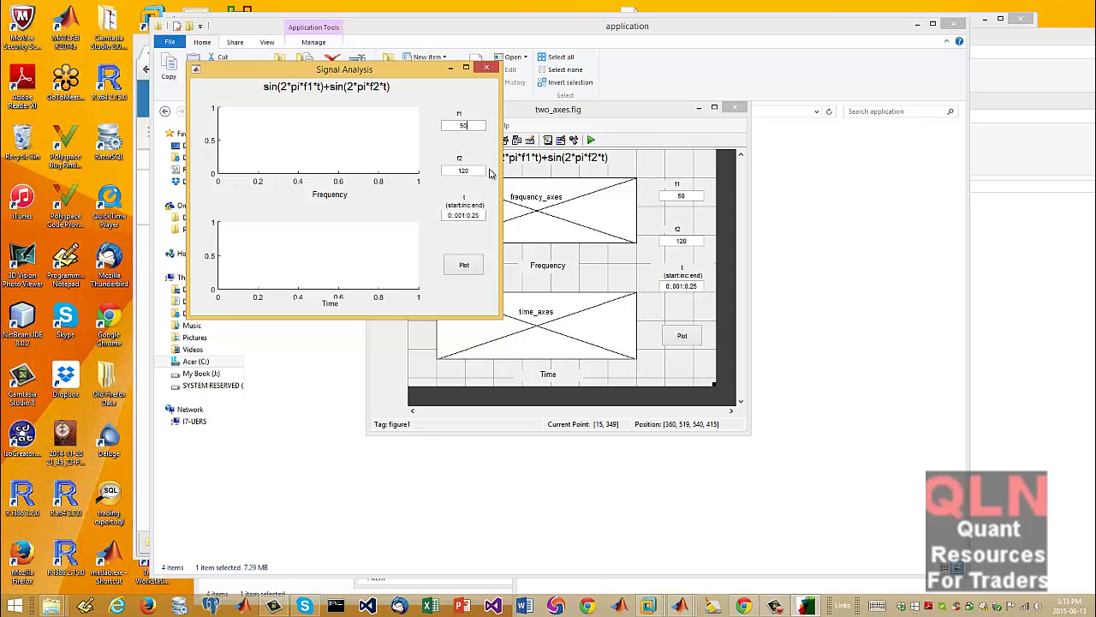
pyautogui.click(475, 266)
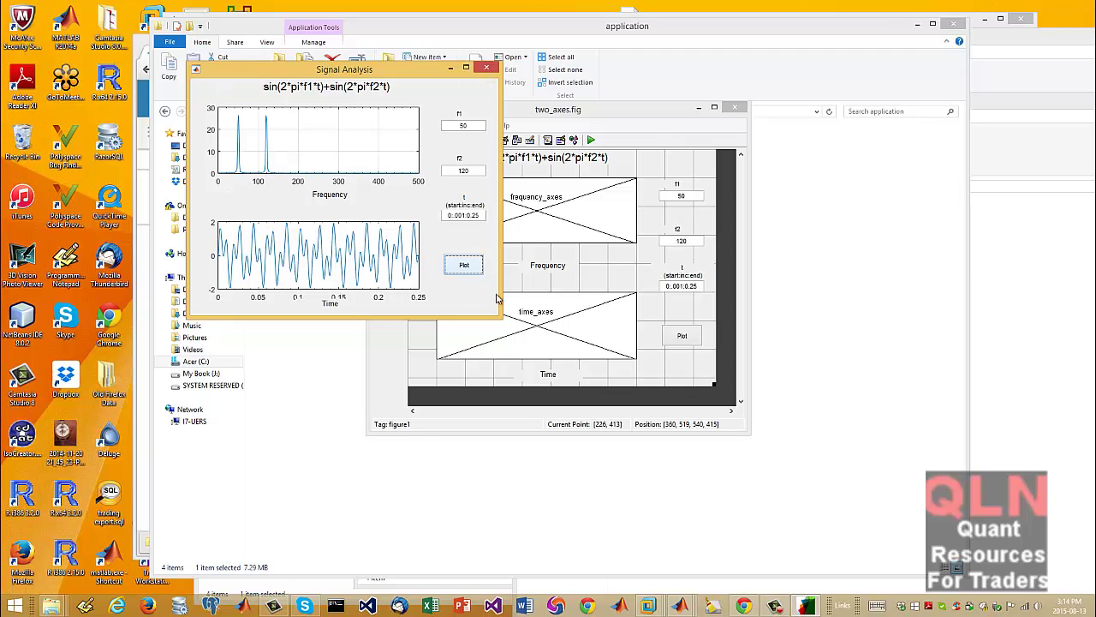
pyautogui.click(487, 69)
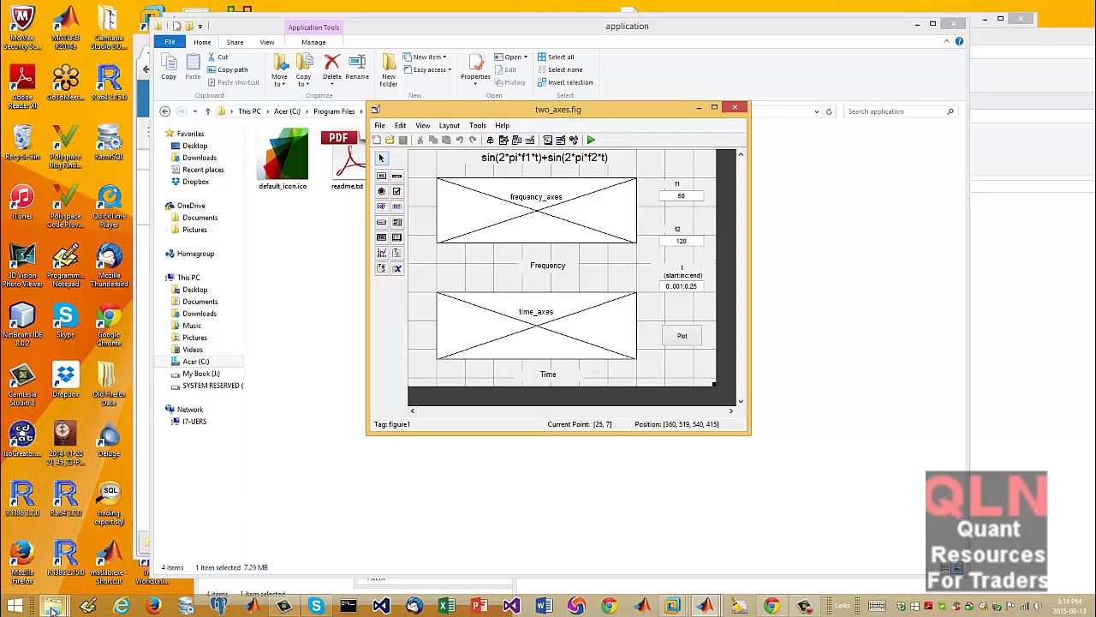
# Step: Browse the two_axes build output folders, for_testing and for_redistribution, to locate the installer
pyautogui.moveTo(52, 607)
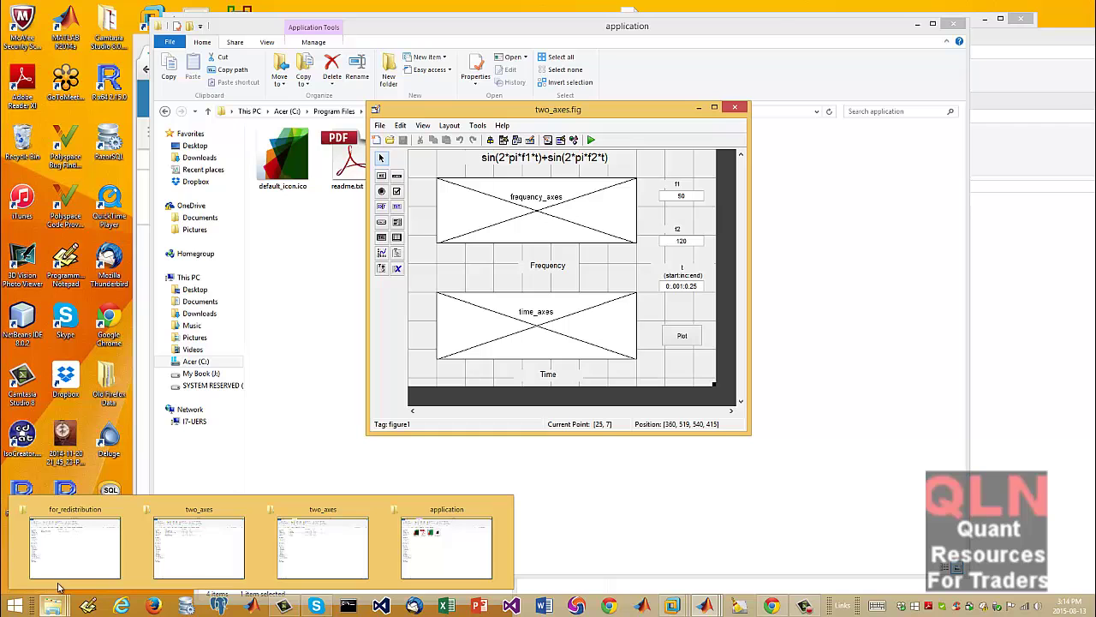
pyautogui.moveTo(85, 565)
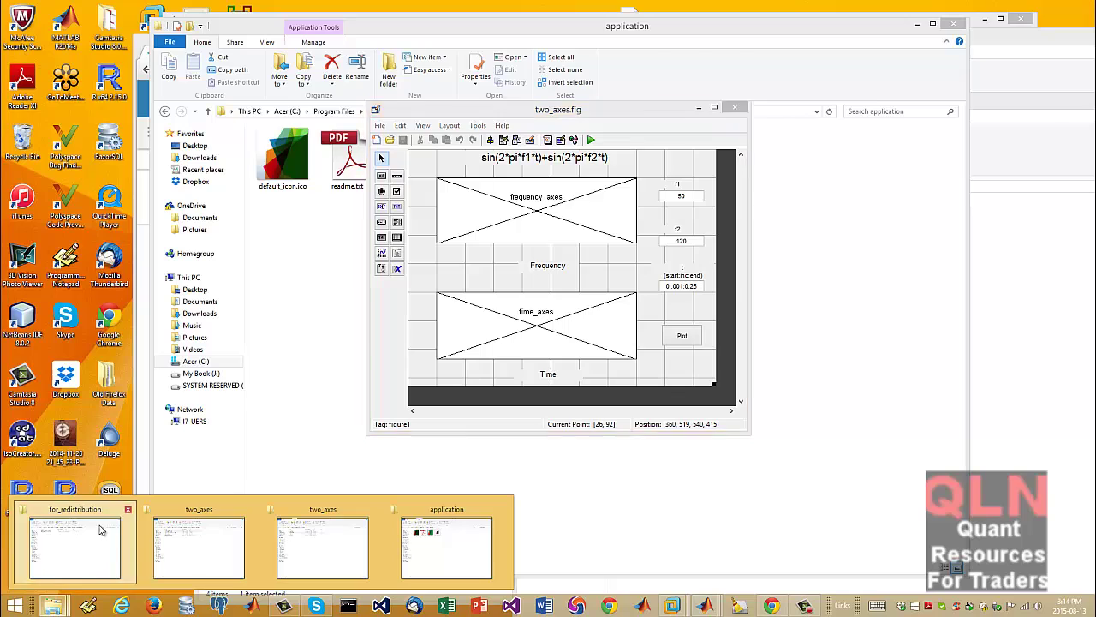
pyautogui.click(96, 558)
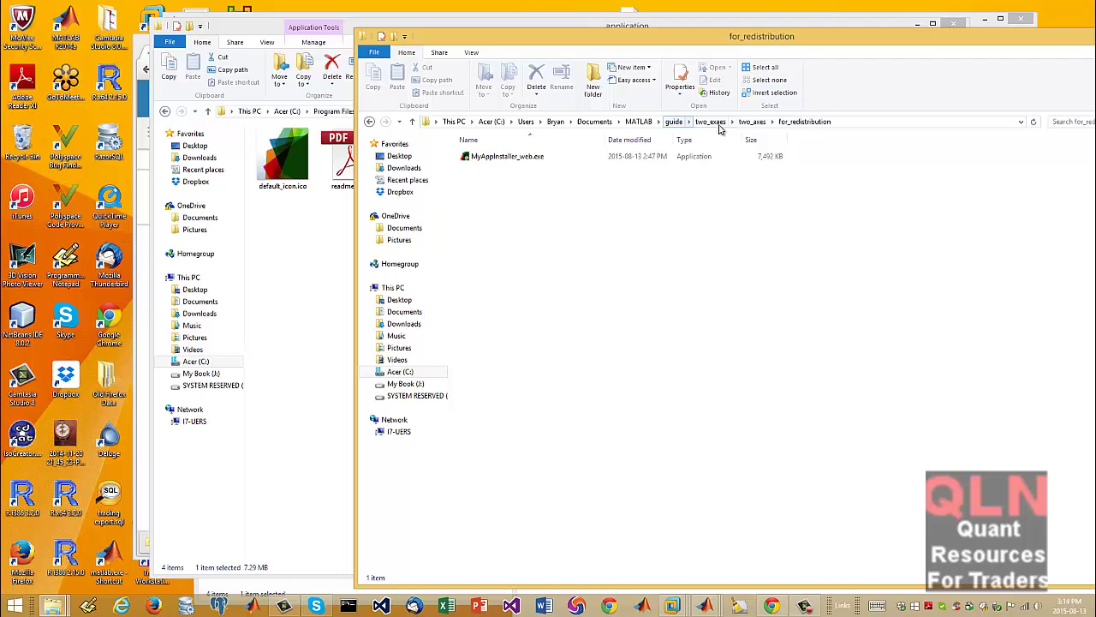
pyautogui.click(710, 122)
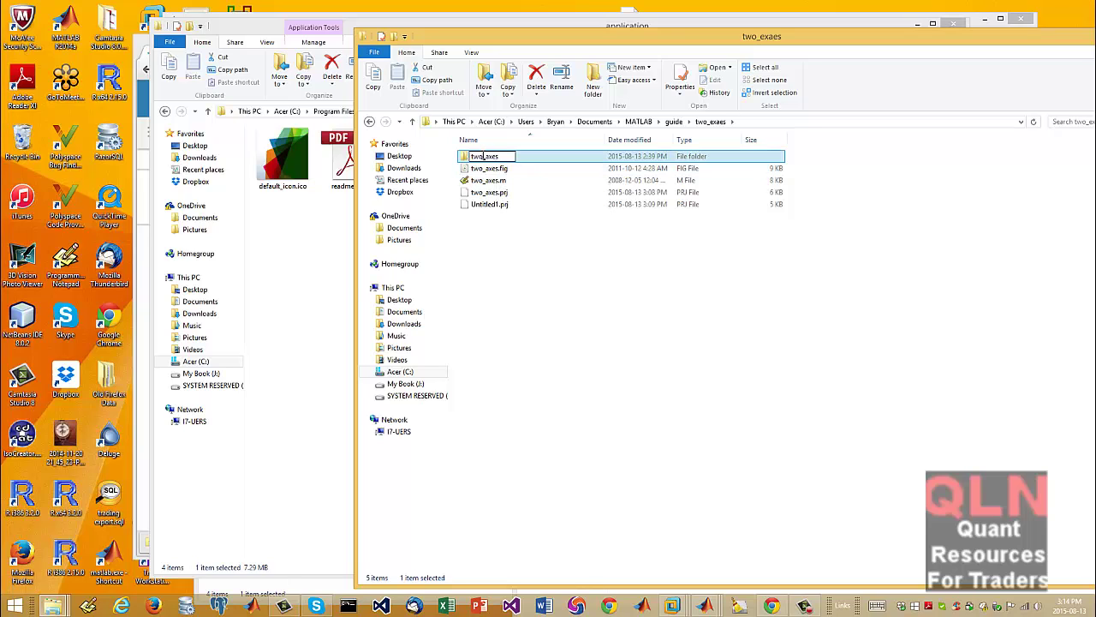
pyautogui.doubleClick(485, 156)
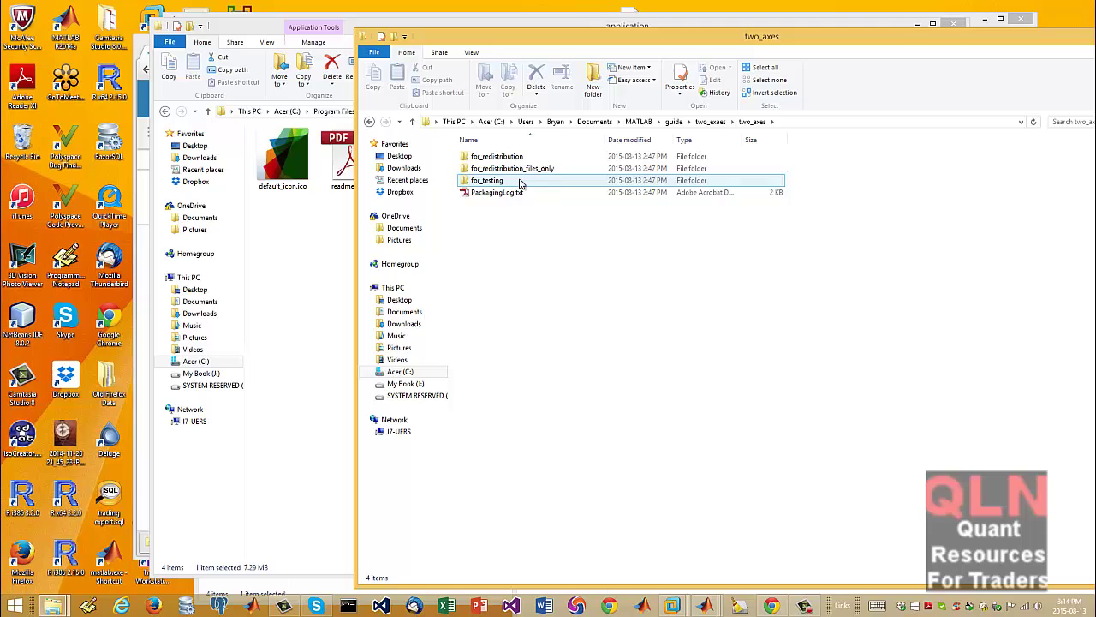
pyautogui.click(484, 181)
pyautogui.click(716, 270)
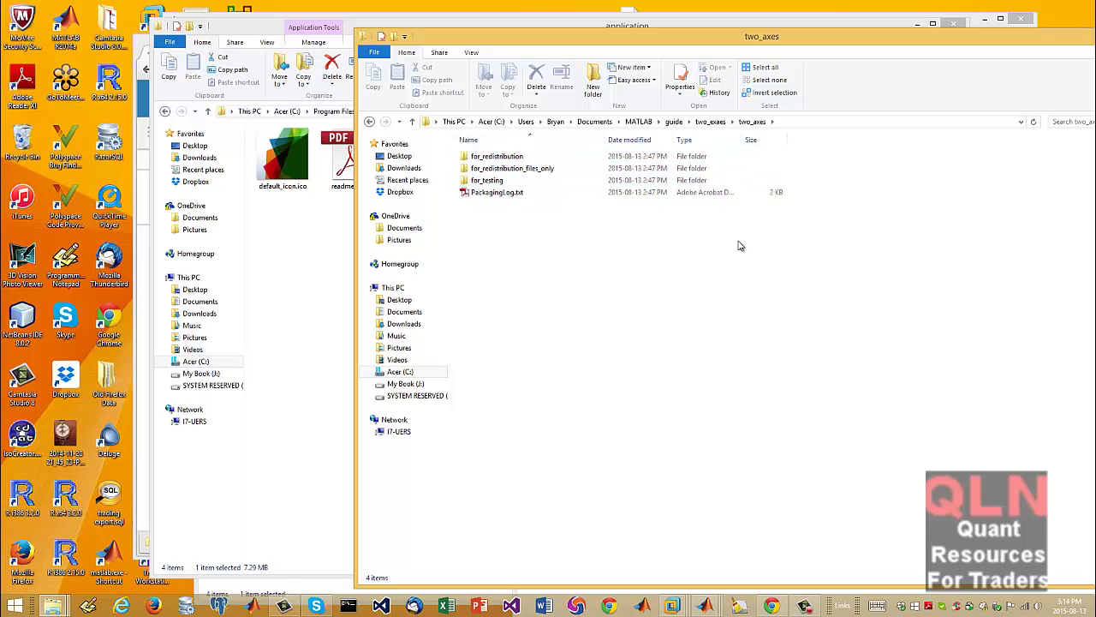
pyautogui.doubleClick(520, 157)
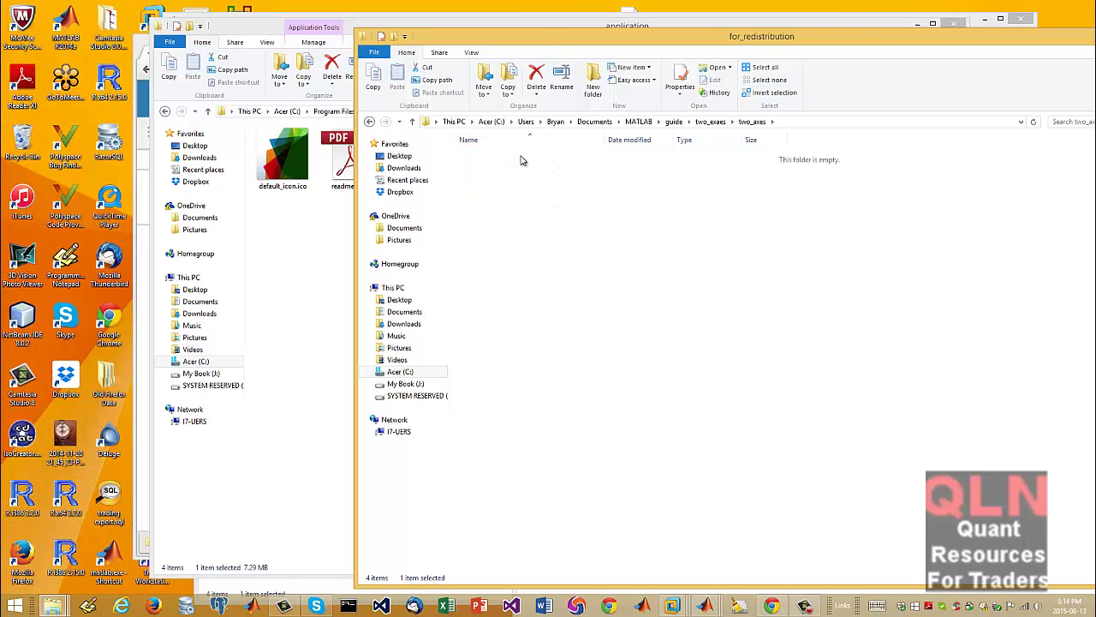
pyautogui.click(565, 157)
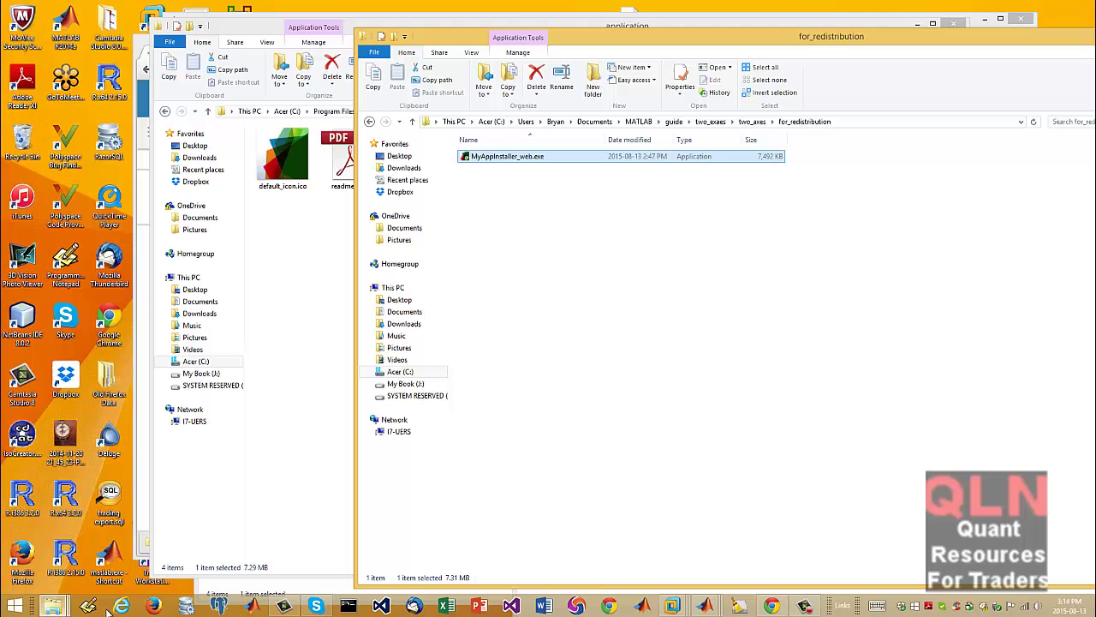
# Step: Return to the installed two_axes application folder window and reposition it
pyautogui.moveTo(54, 611)
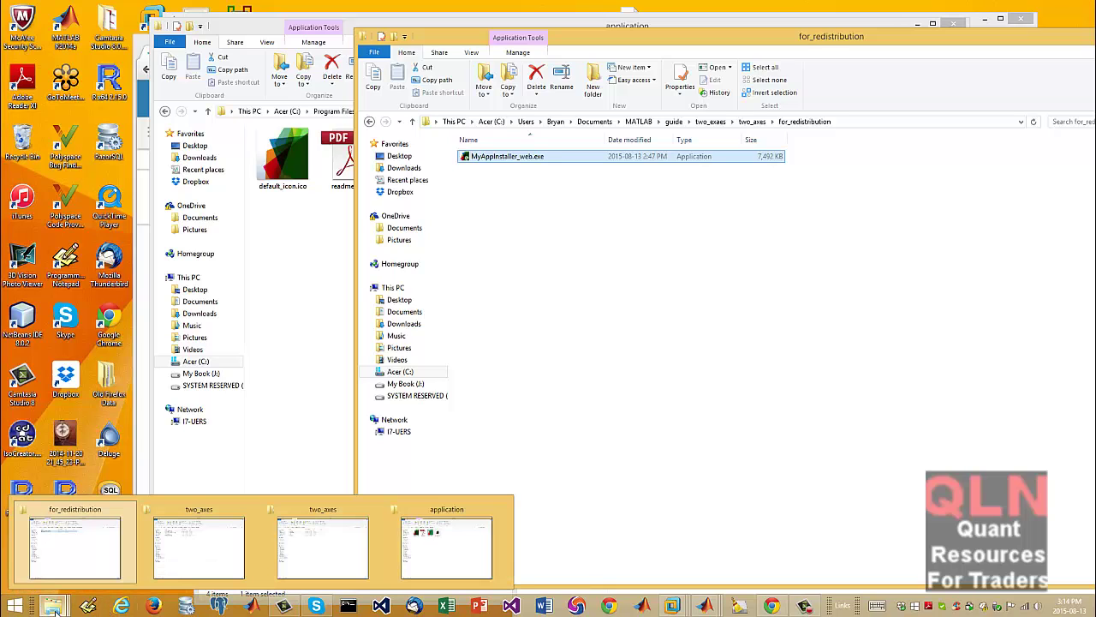
pyautogui.click(342, 528)
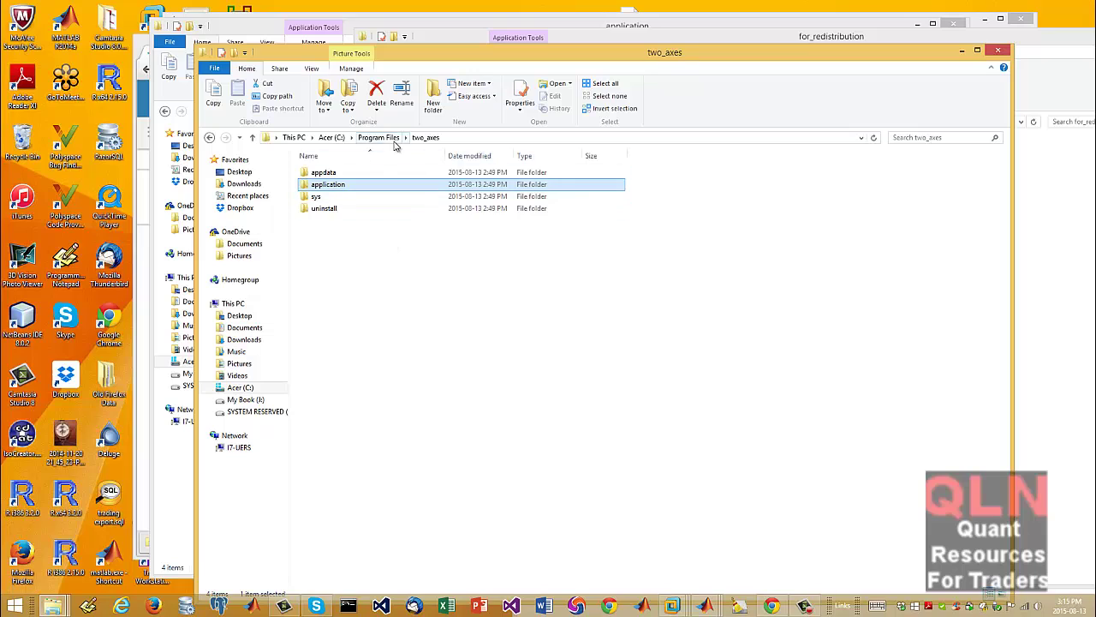
pyautogui.doubleClick(334, 184)
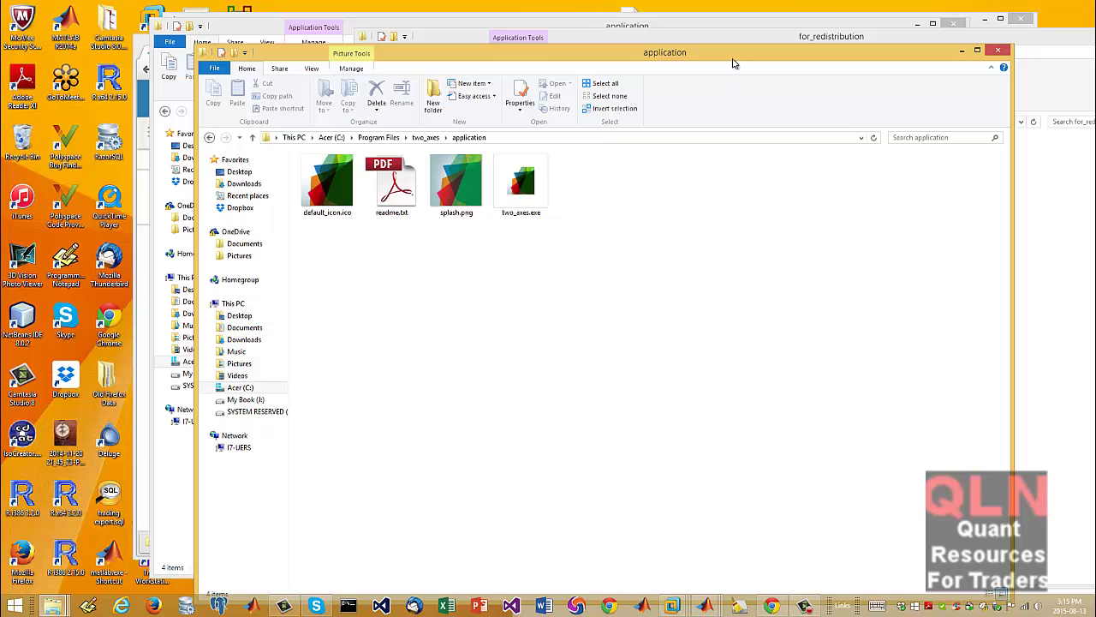
pyautogui.moveTo(734, 60); pyautogui.dragTo(682, 42)
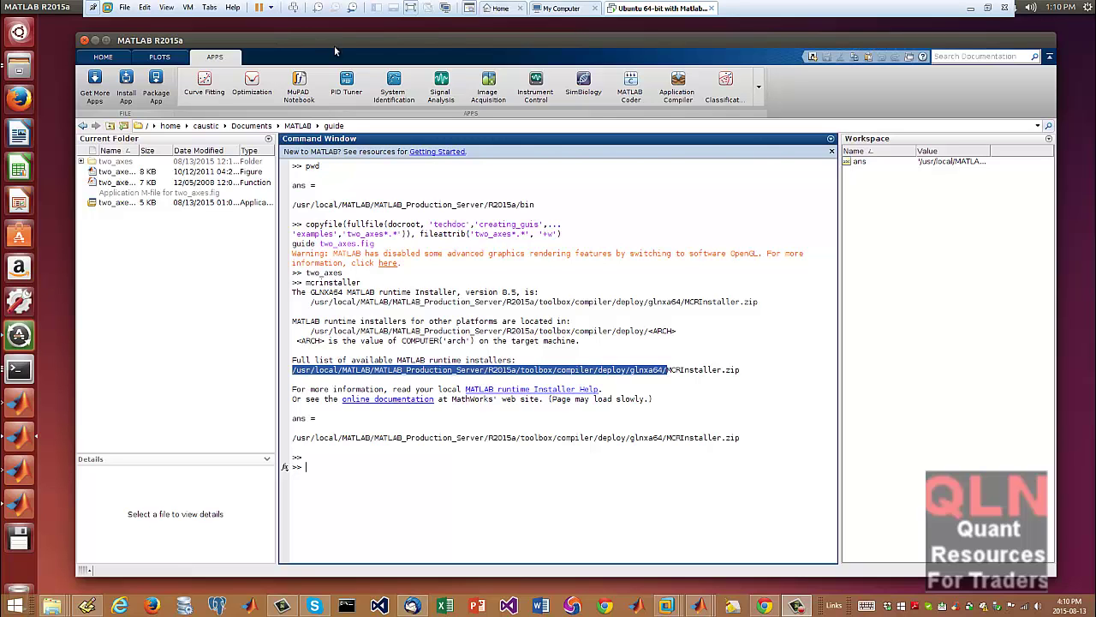
pyautogui.moveTo(505, 37); pyautogui.dragTo(913, 55)
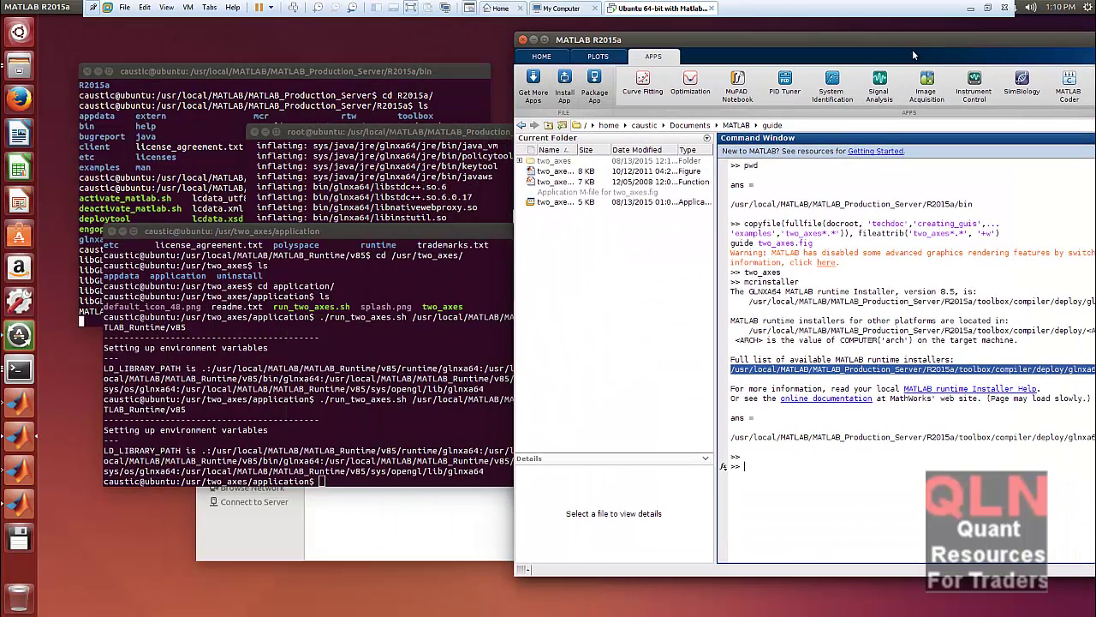
pyautogui.moveTo(726, 36); pyautogui.dragTo(812, 51)
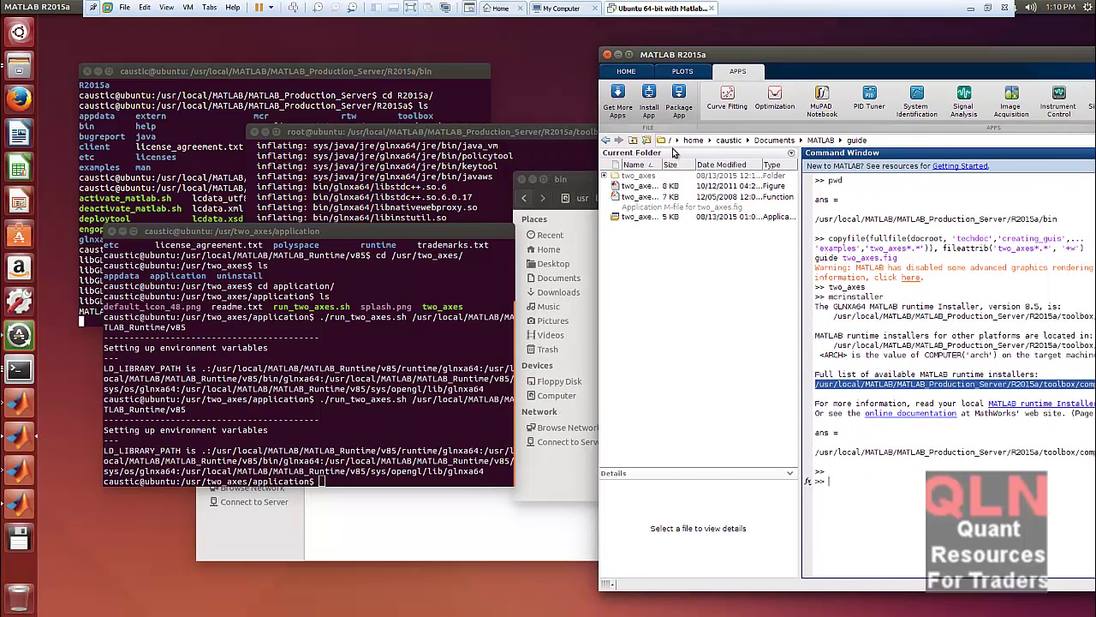
pyautogui.click(589, 187)
pyautogui.moveTo(770, 183); pyautogui.dragTo(606, 155)
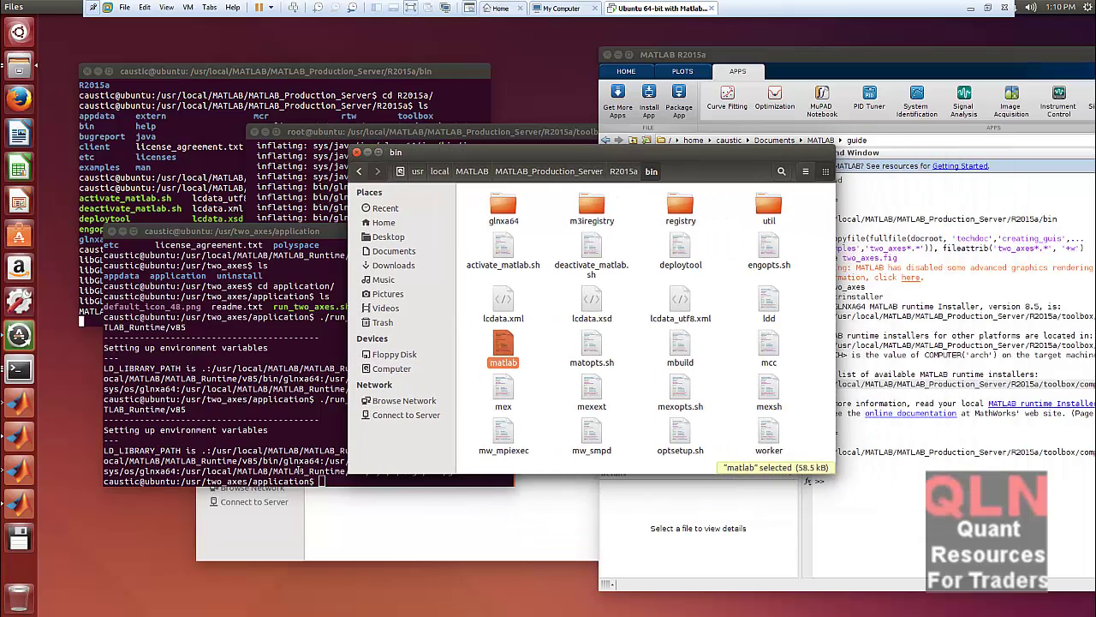
pyautogui.click(20, 67)
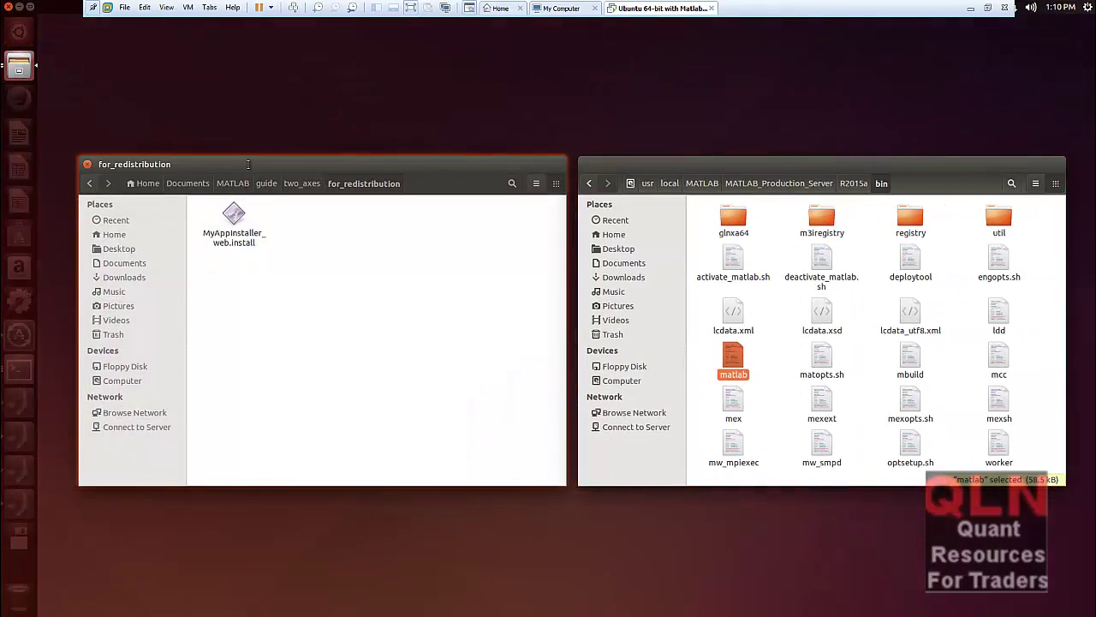
pyautogui.click(248, 163)
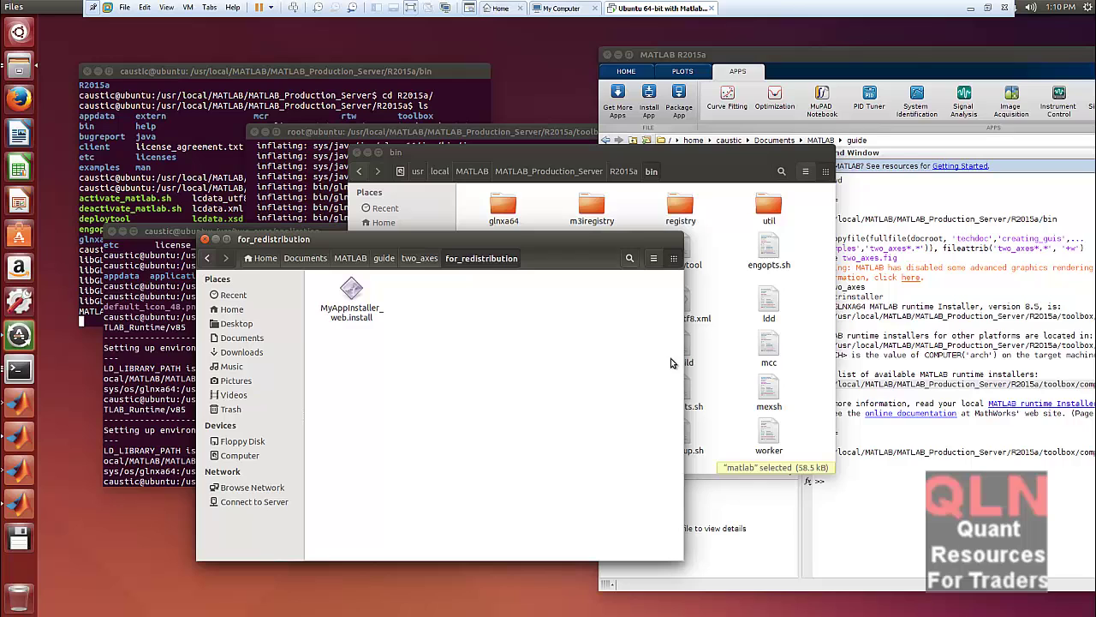
pyautogui.click(982, 56)
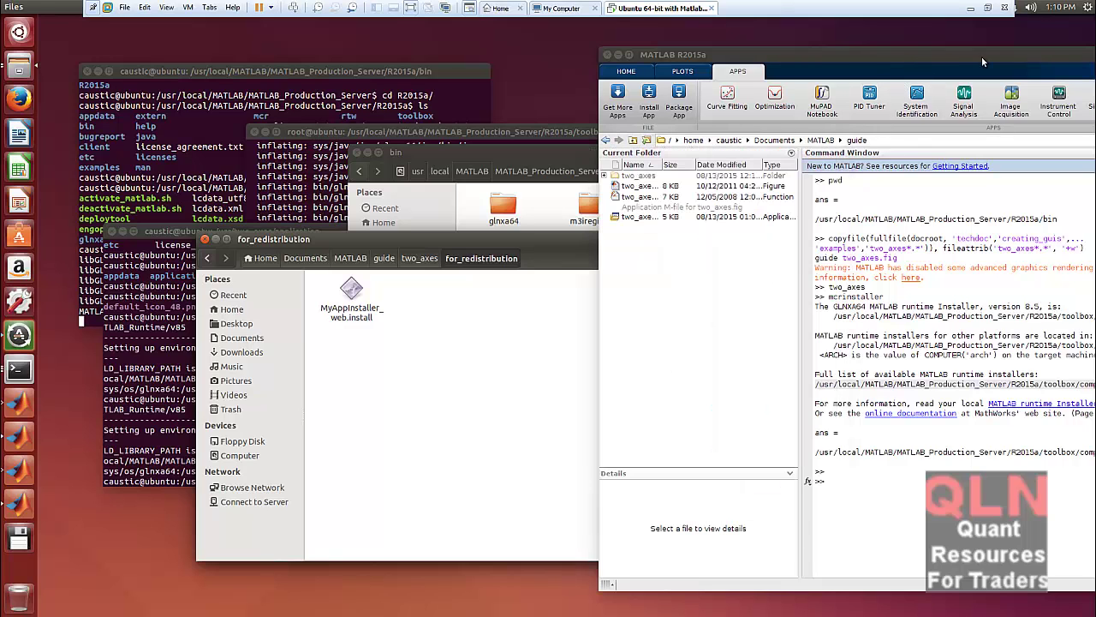
pyautogui.moveTo(1013, 55); pyautogui.dragTo(577, 48)
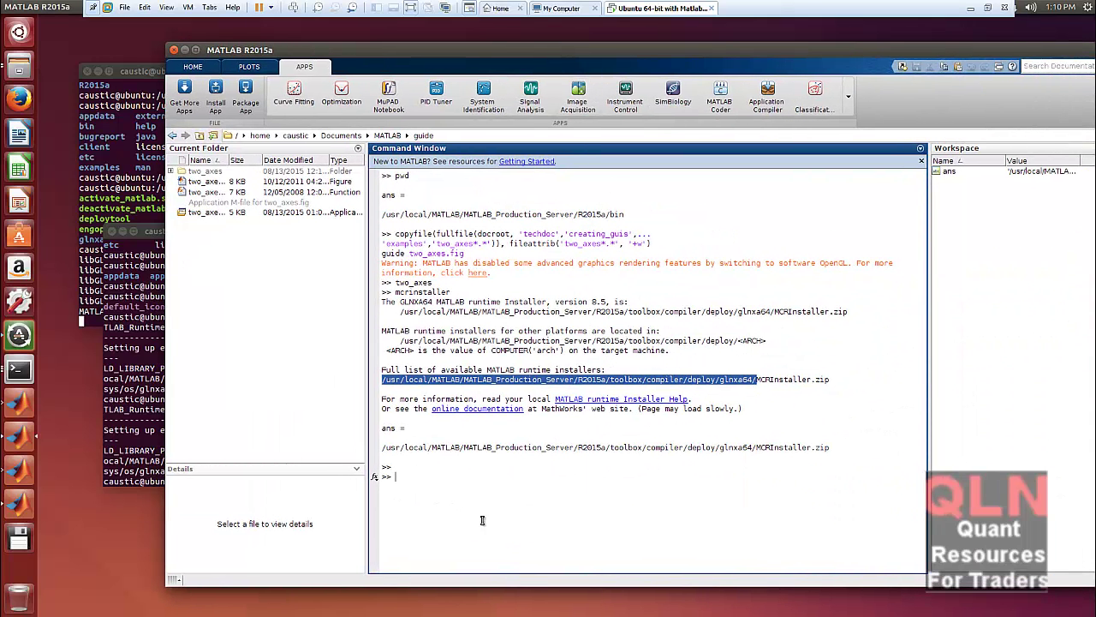
# Step: Run two_axes from the Command Window, plot the spectrum and time signal, then close it
pyautogui.click(430, 460)
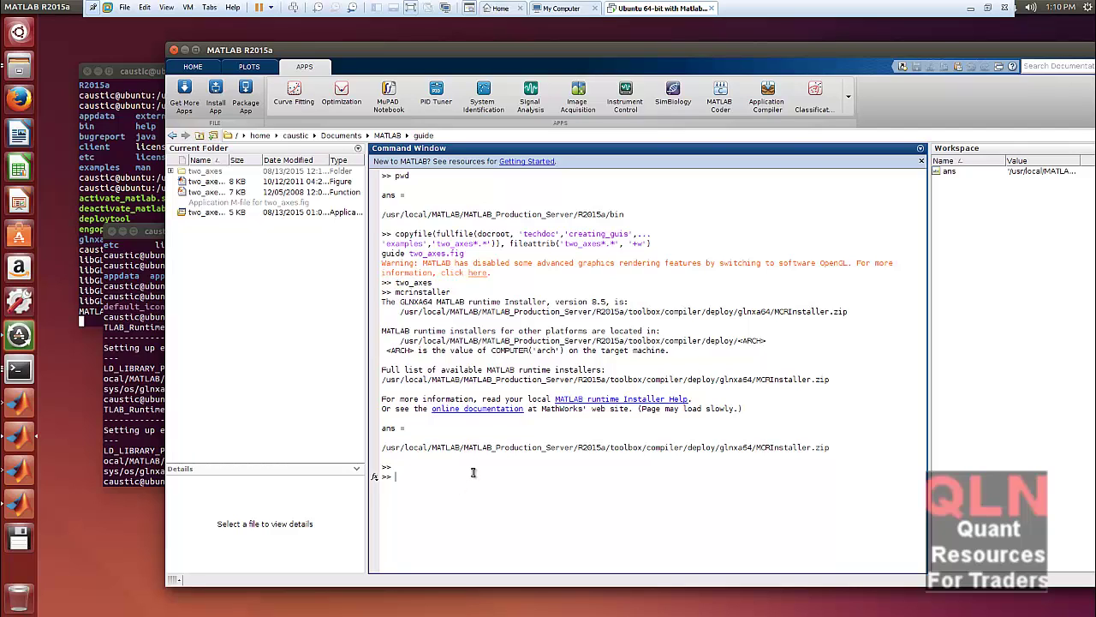
pyautogui.write('two_ae')
pyautogui.press('Return')
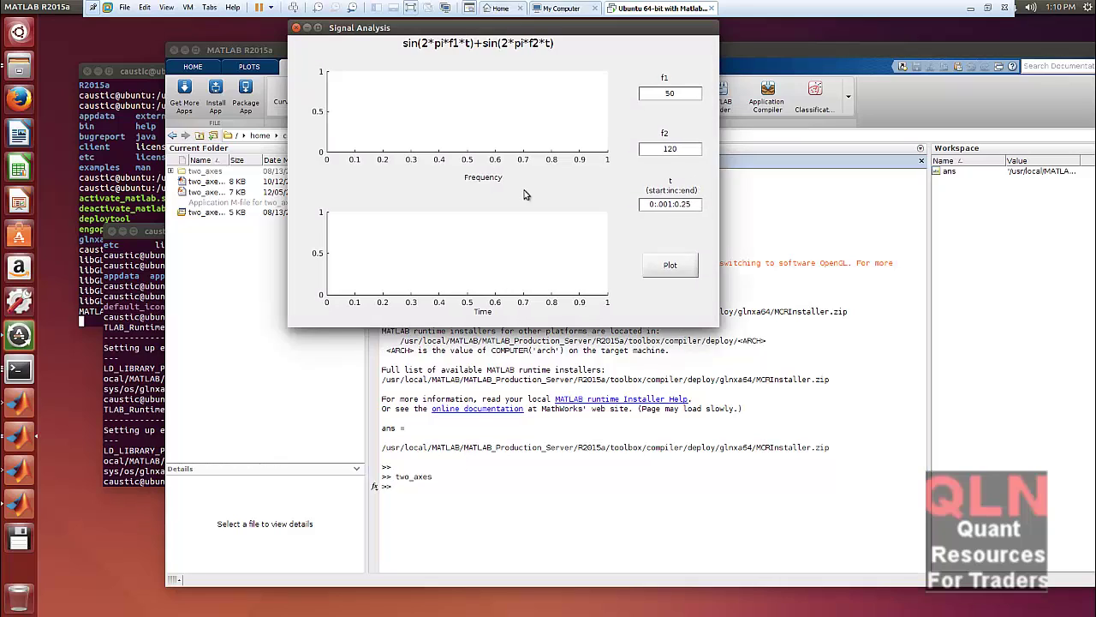
pyautogui.click(682, 92)
pyautogui.click(666, 269)
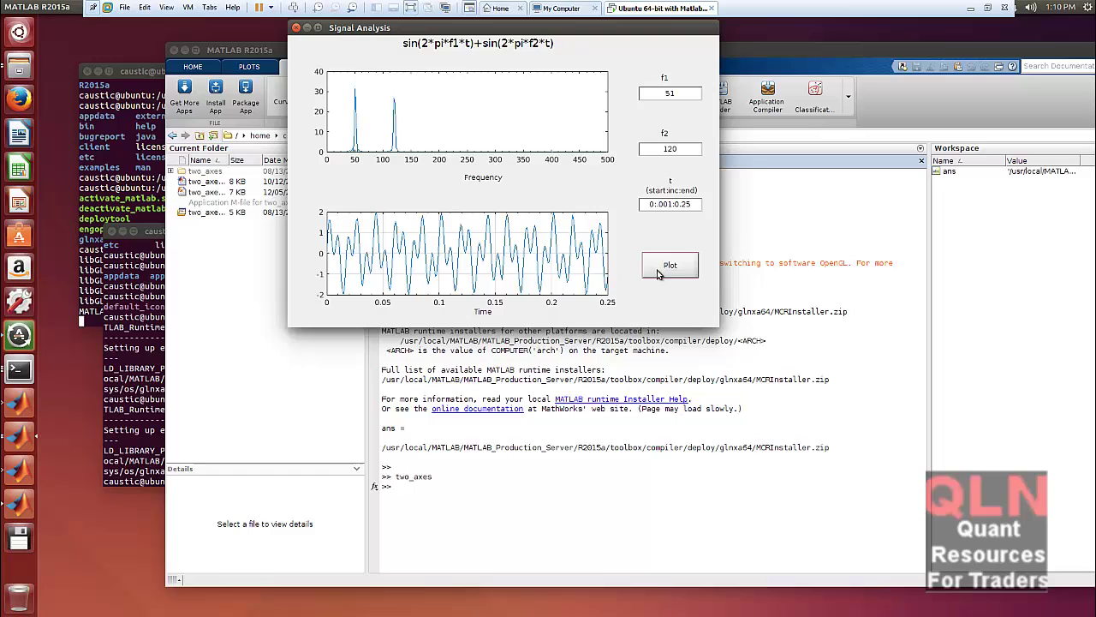
pyautogui.click(297, 27)
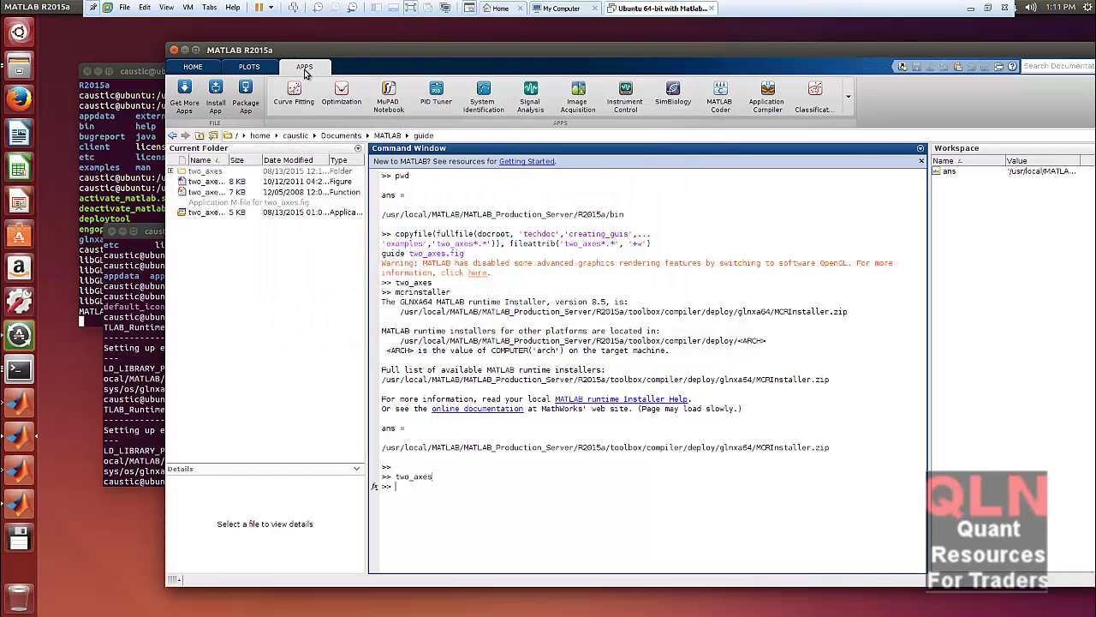
pyautogui.click(847, 99)
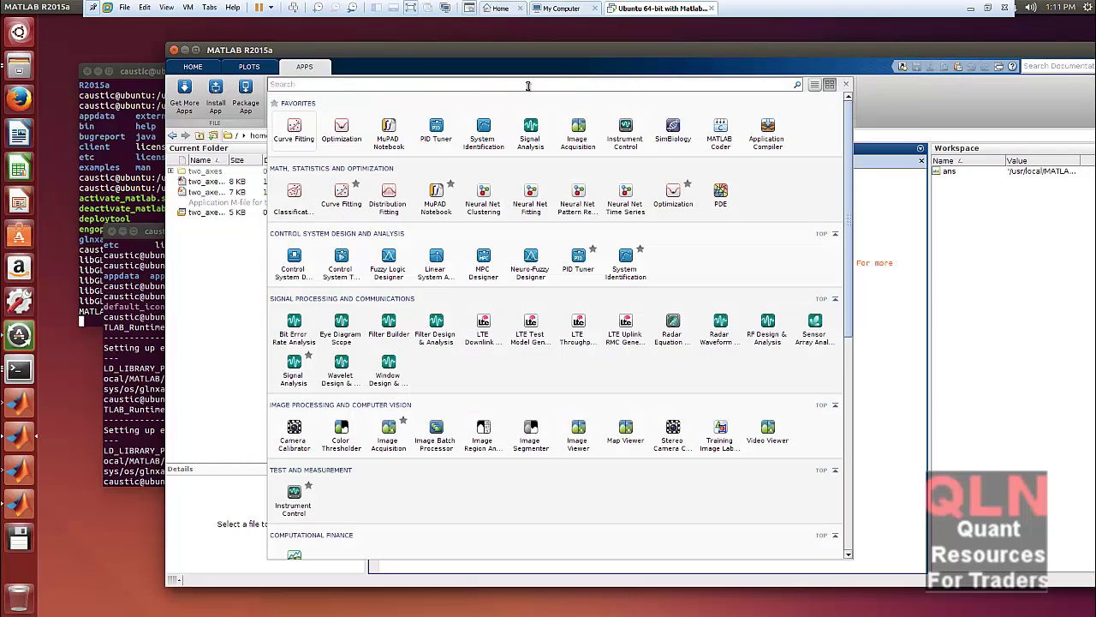
pyautogui.click(529, 82)
pyautogui.write('compil')
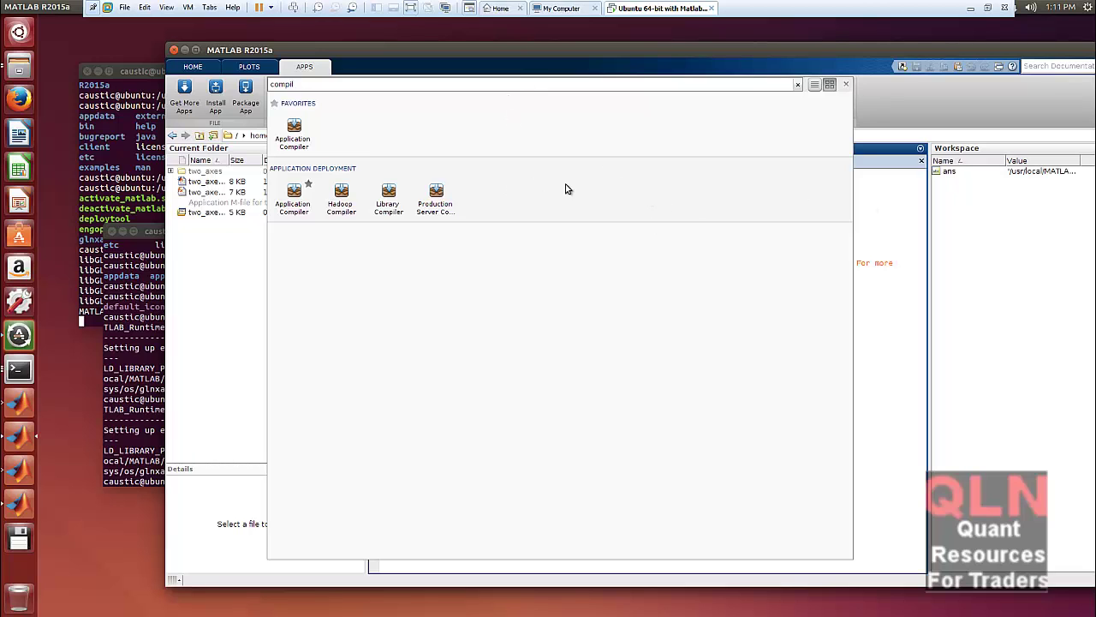
pyautogui.click(294, 195)
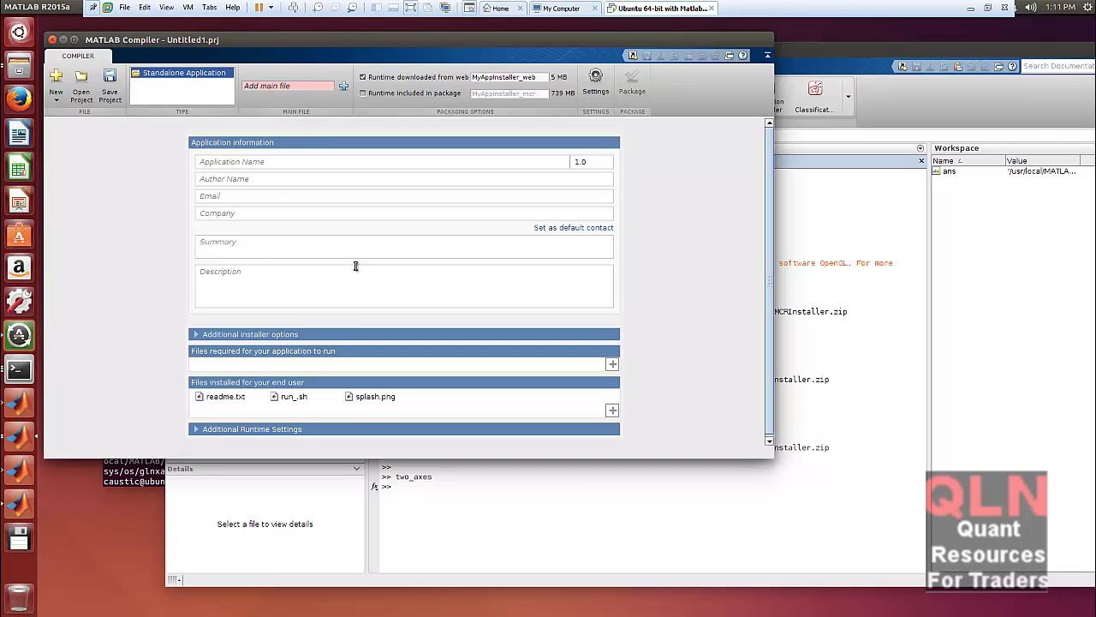
pyautogui.moveTo(769, 215); pyautogui.dragTo(743, 320)
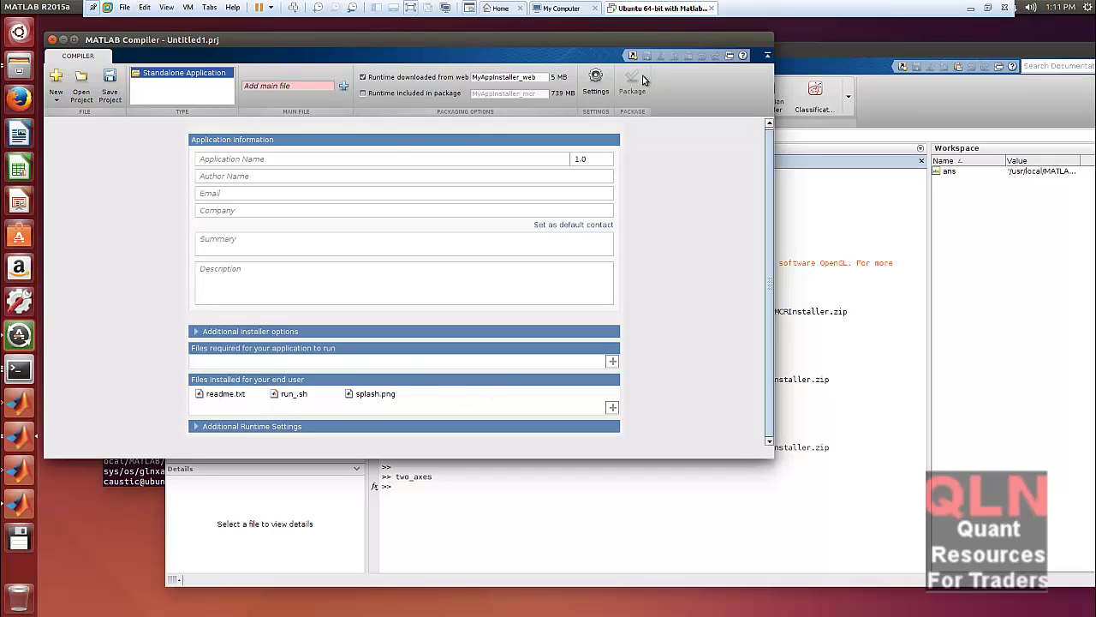
pyautogui.click(52, 39)
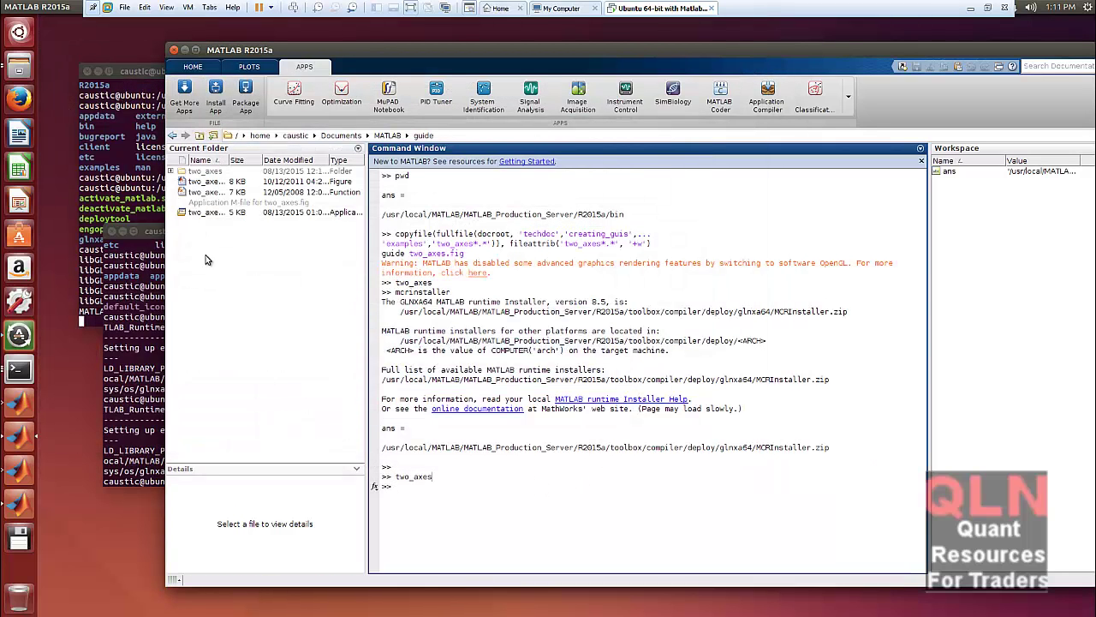
# Step: Open the Documents folder in a new Files window and move it toward the centre
pyautogui.click(18, 66)
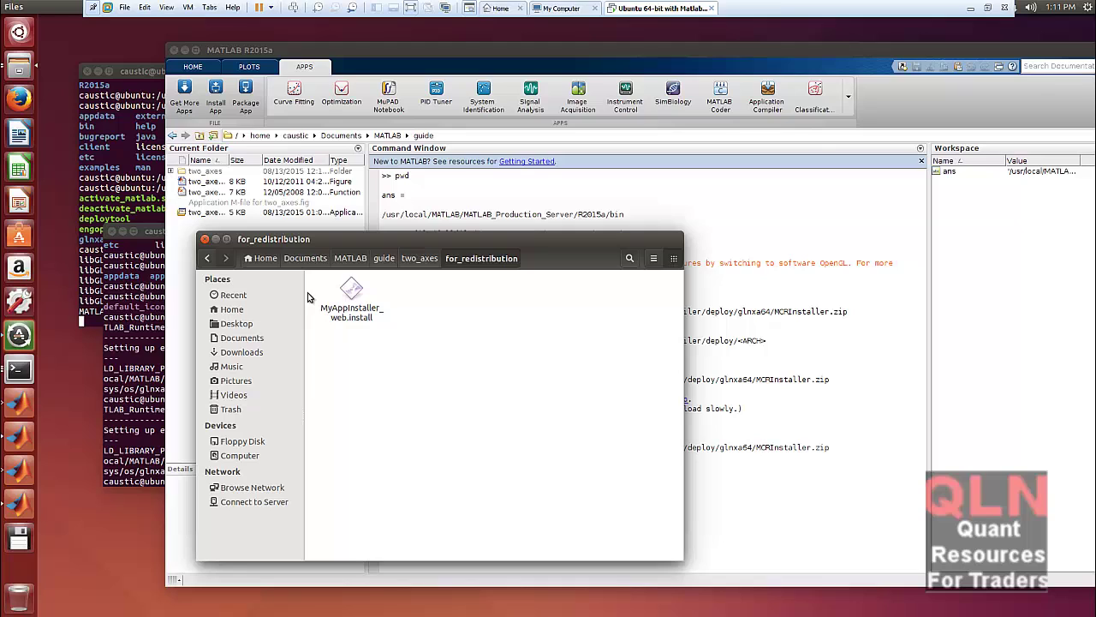
pyautogui.rightClick(20, 66)
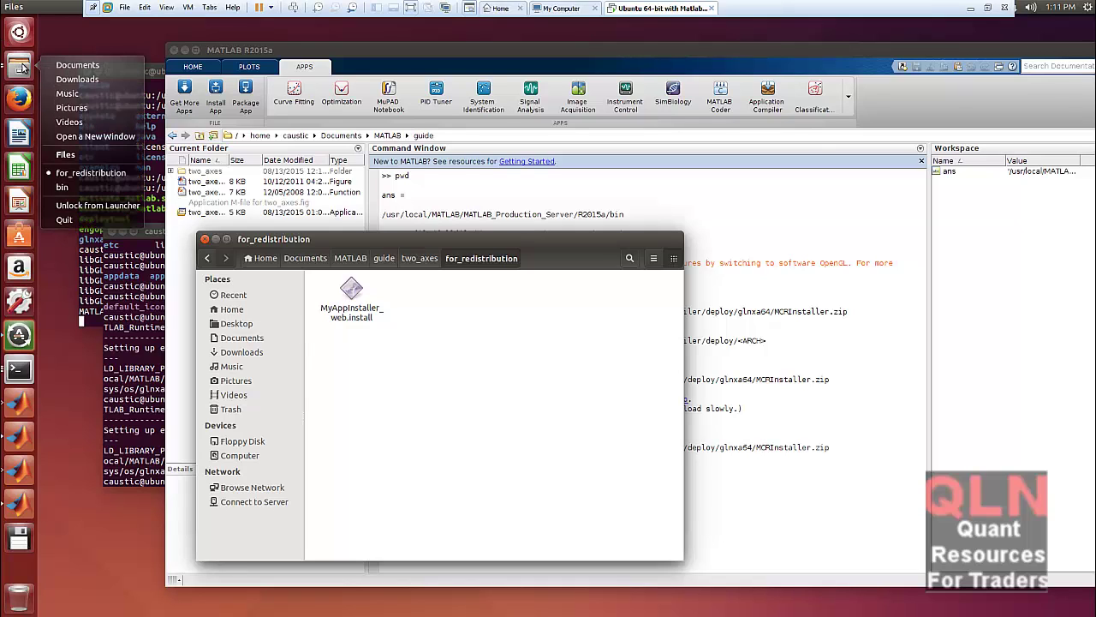
pyautogui.click(211, 109)
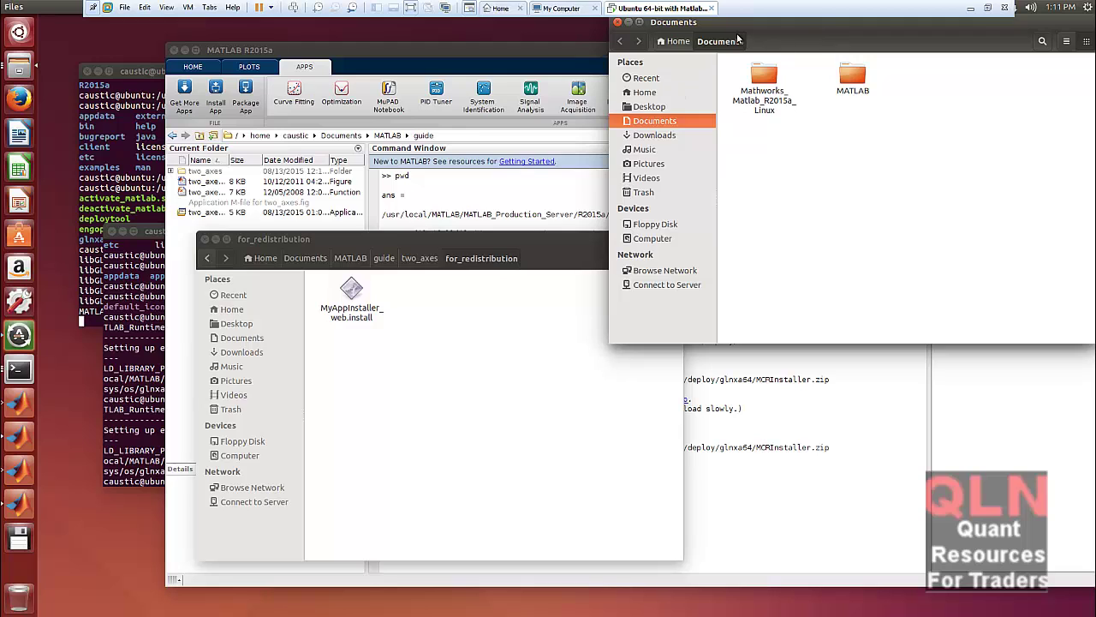
pyautogui.moveTo(745, 35); pyautogui.dragTo(716, 66)
pyautogui.moveTo(798, 58); pyautogui.dragTo(495, 115)
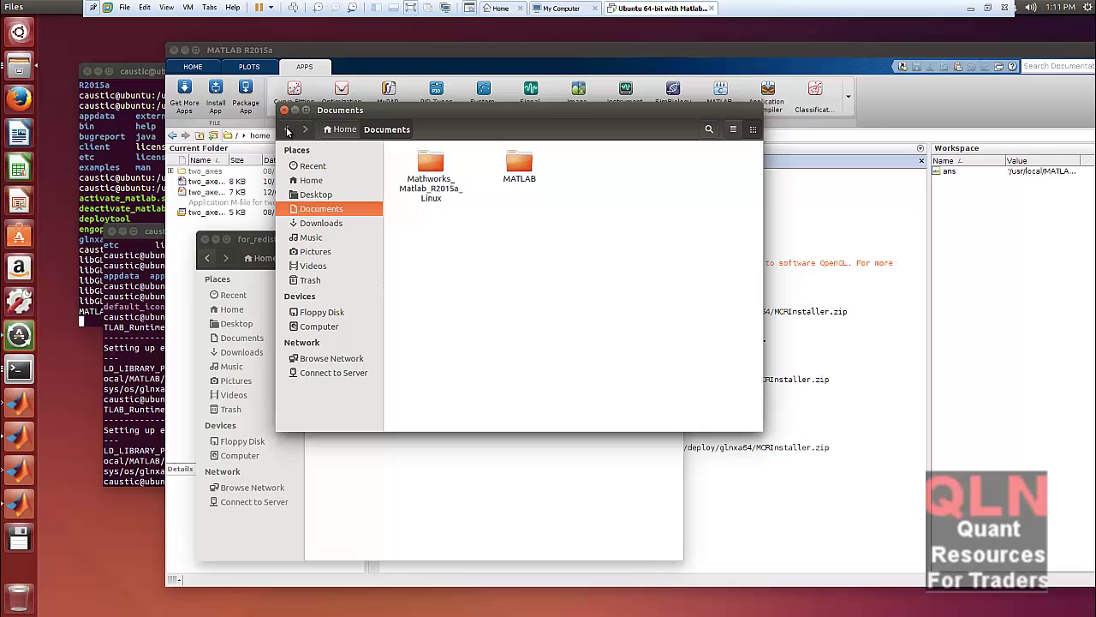
# Step: Navigate from the computer root through usr and two_axes into the application folder
pyautogui.click(288, 129)
pyautogui.click(305, 130)
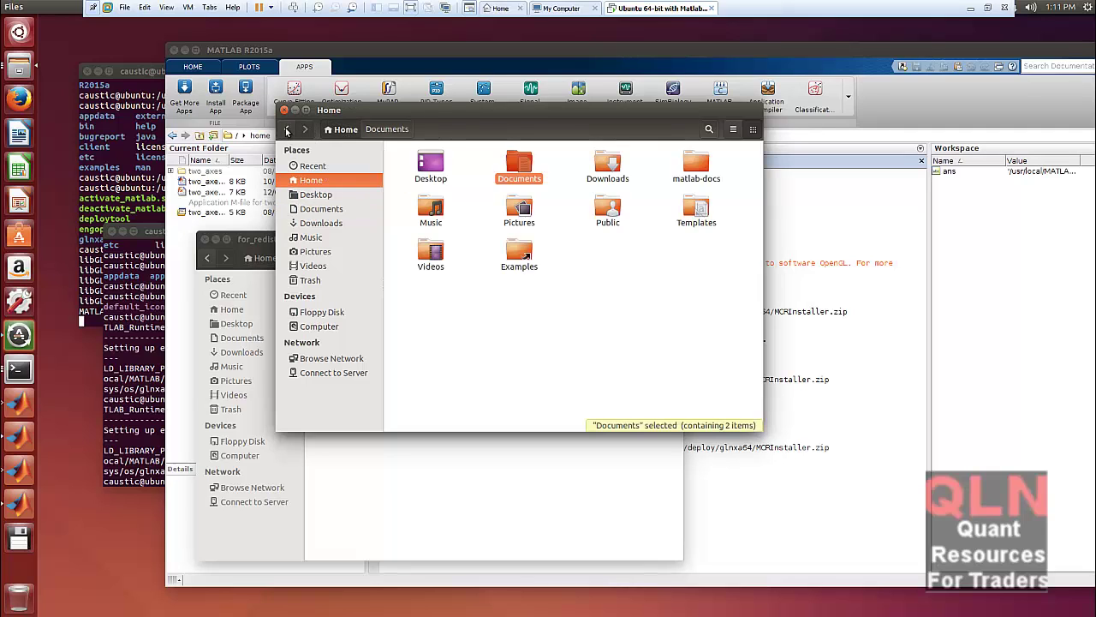
pyautogui.click(336, 320)
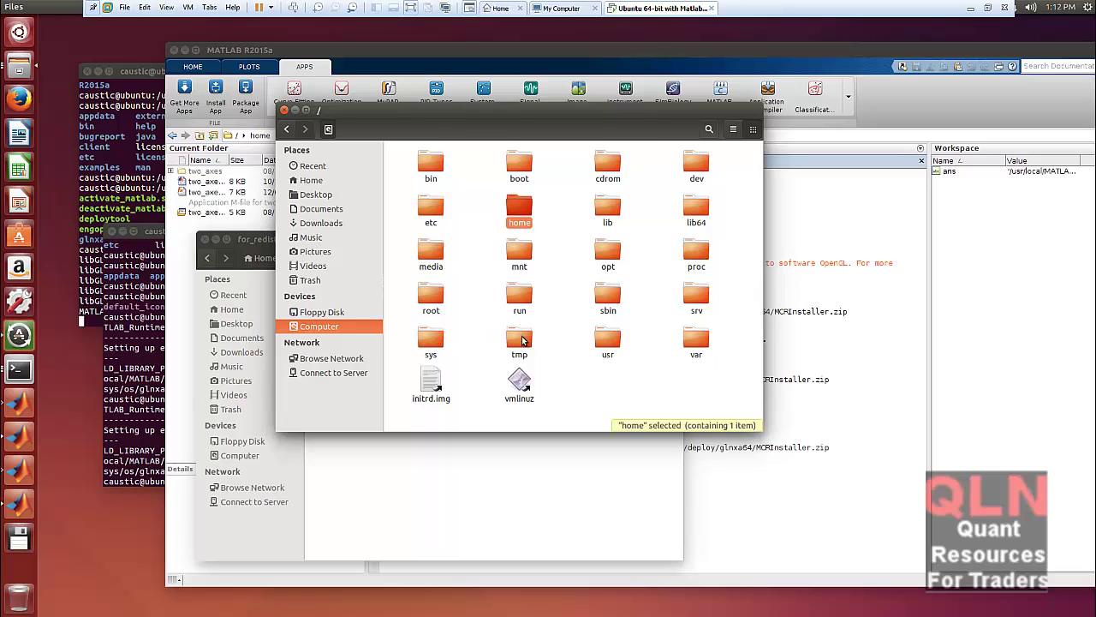
pyautogui.click(608, 339)
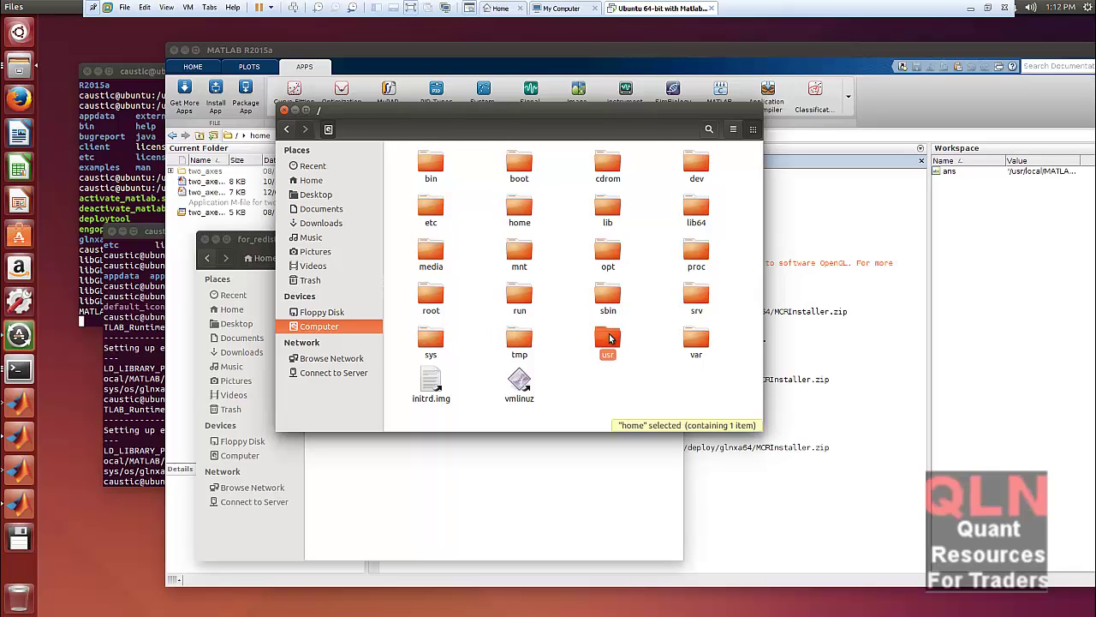
pyautogui.doubleClick(608, 340)
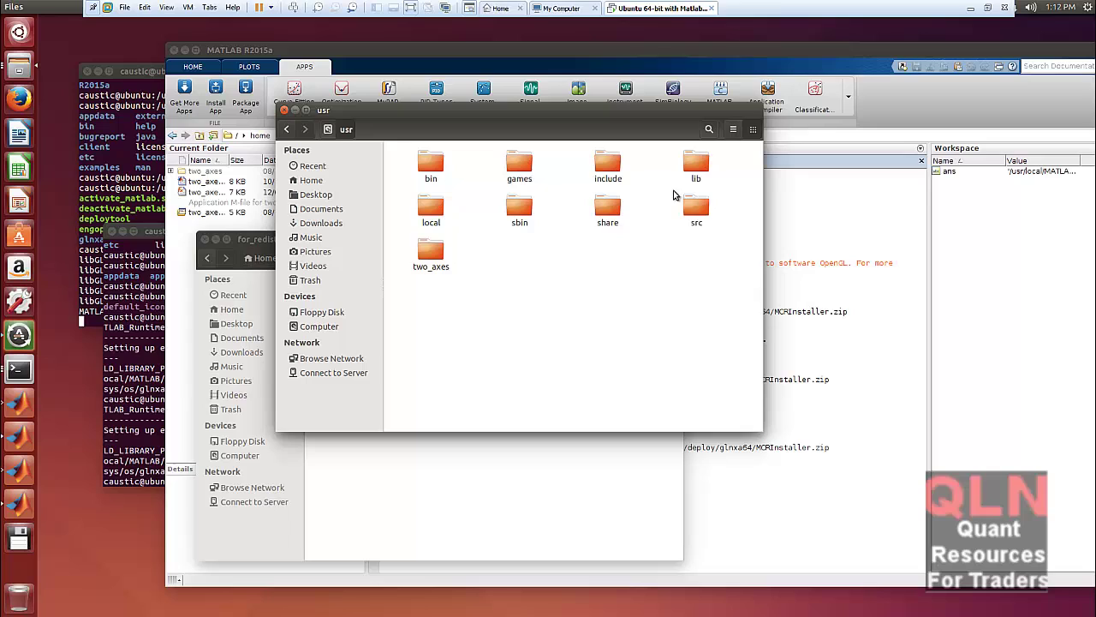
pyautogui.doubleClick(431, 255)
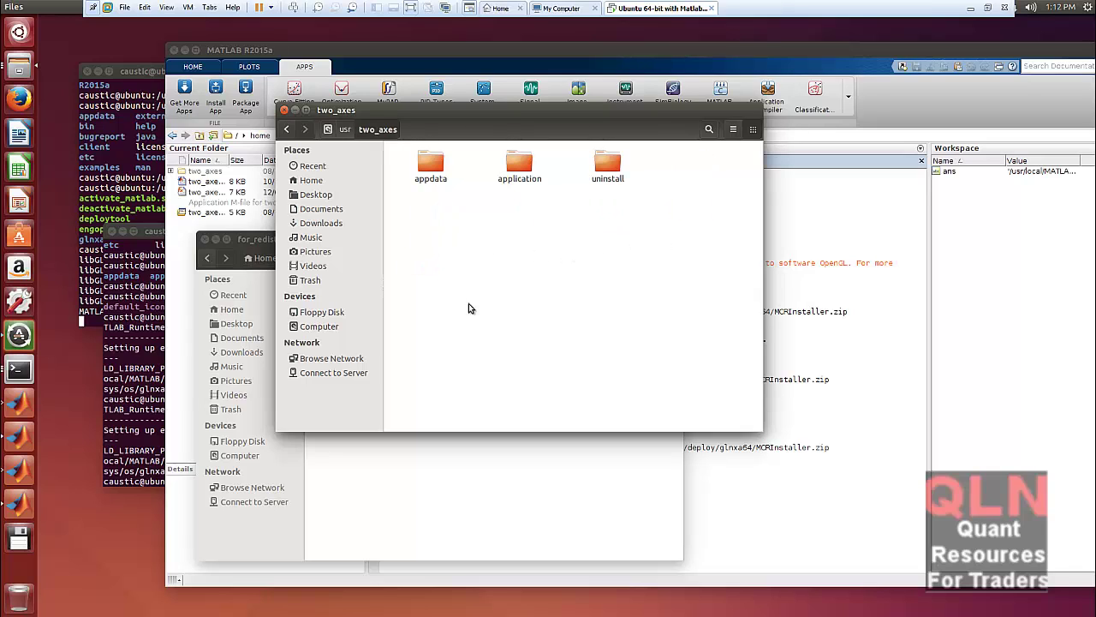
pyautogui.doubleClick(519, 167)
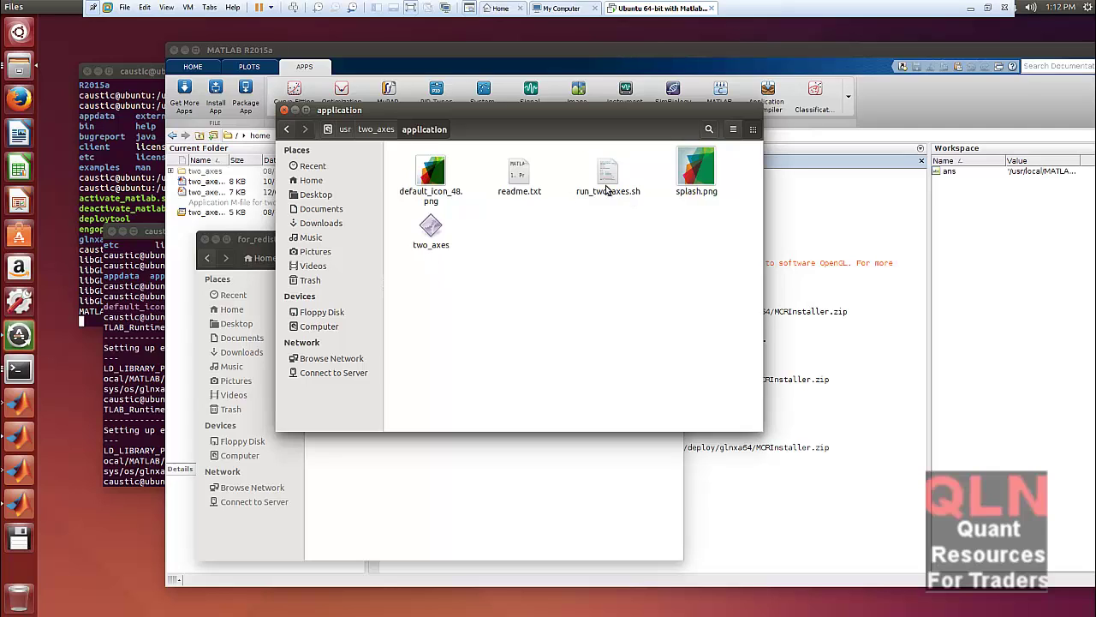
# Step: Open readme.txt in gedit and move its window up over the folder
pyautogui.rightClick(518, 180)
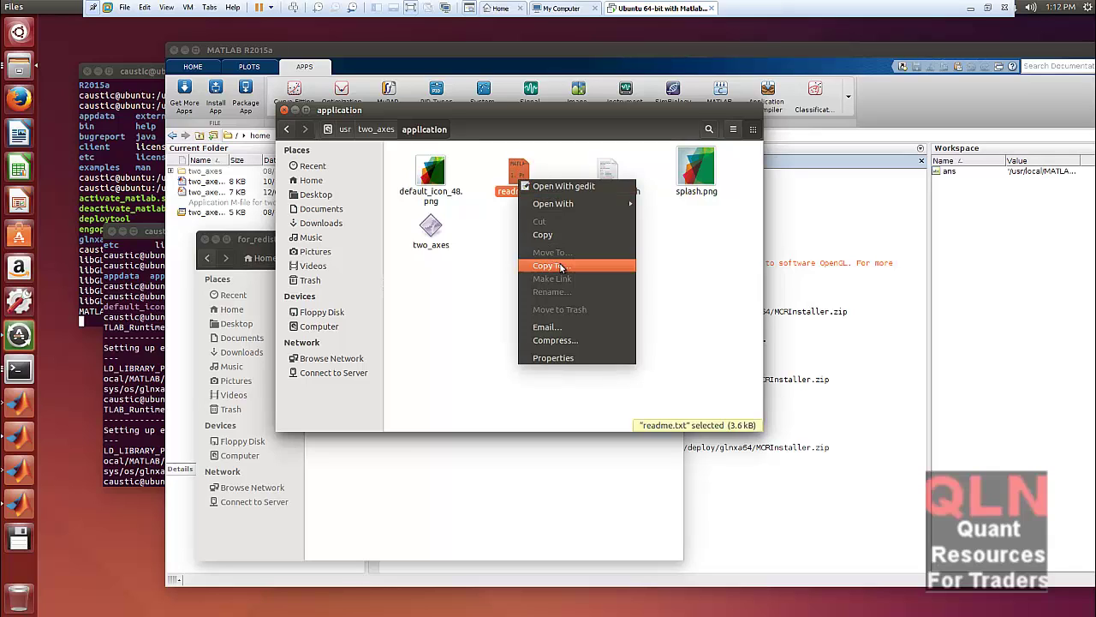
pyautogui.click(567, 187)
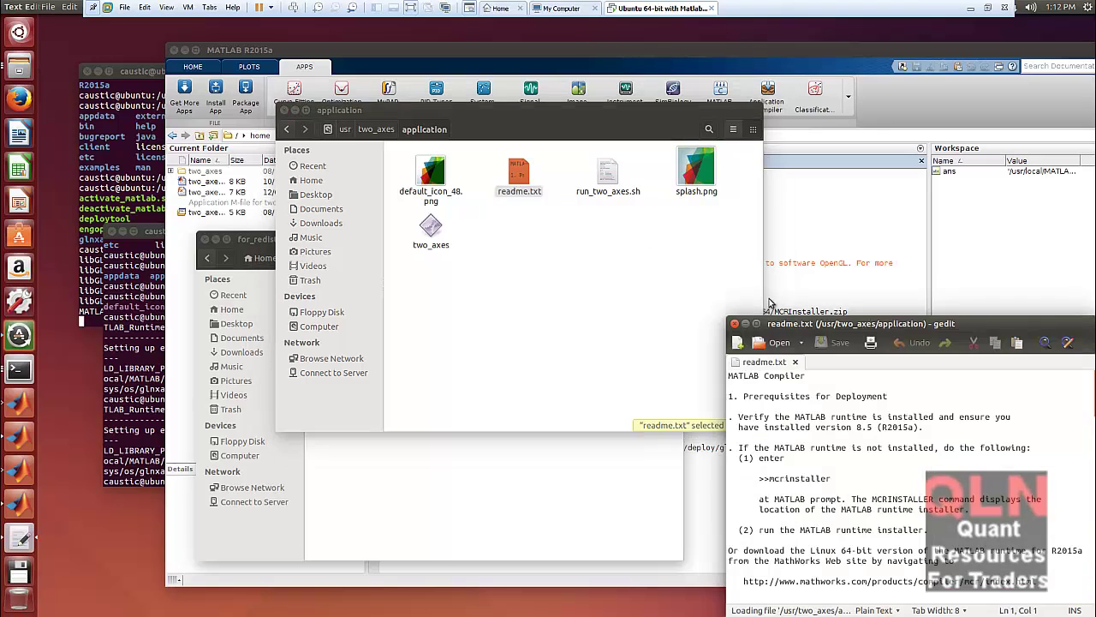
pyautogui.moveTo(898, 322); pyautogui.dragTo(785, 271)
pyautogui.moveTo(595, 221); pyautogui.dragTo(451, 155)
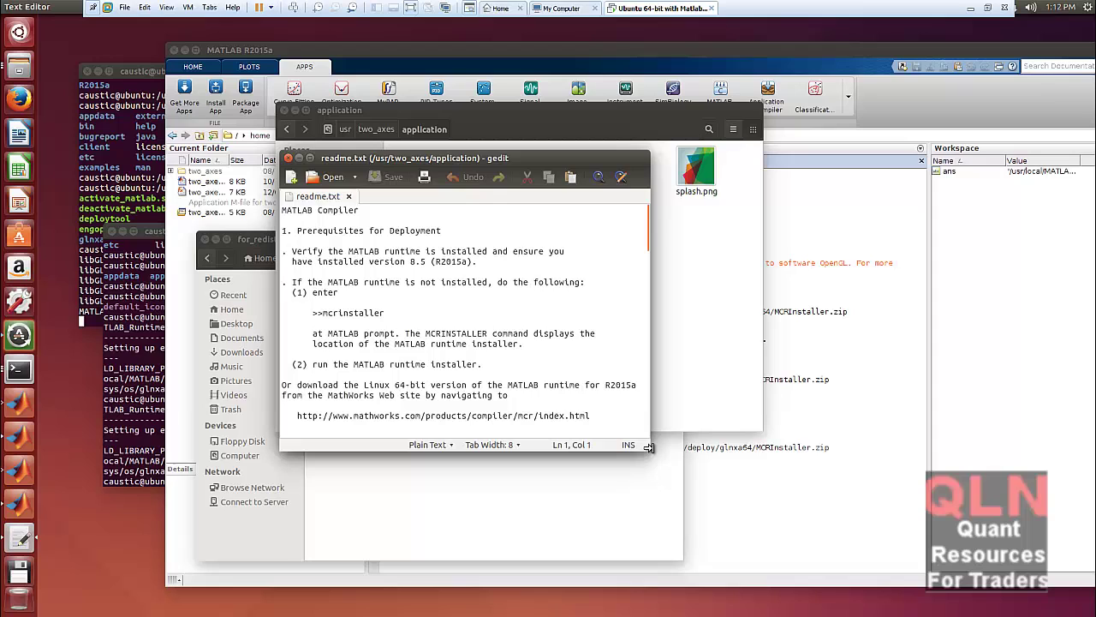
# Step: Read the run instructions, highlighting the ./run_two_axes.sh <mcr_directory> command
pyautogui.scroll(-2, 388, 360)
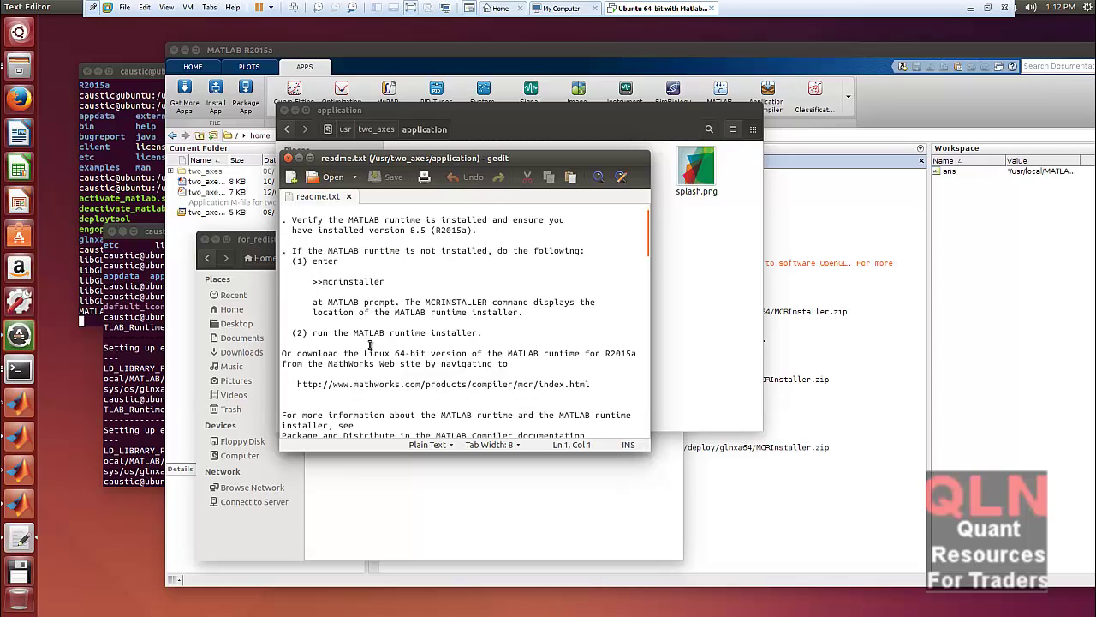
pyautogui.scroll(-6, 368, 346)
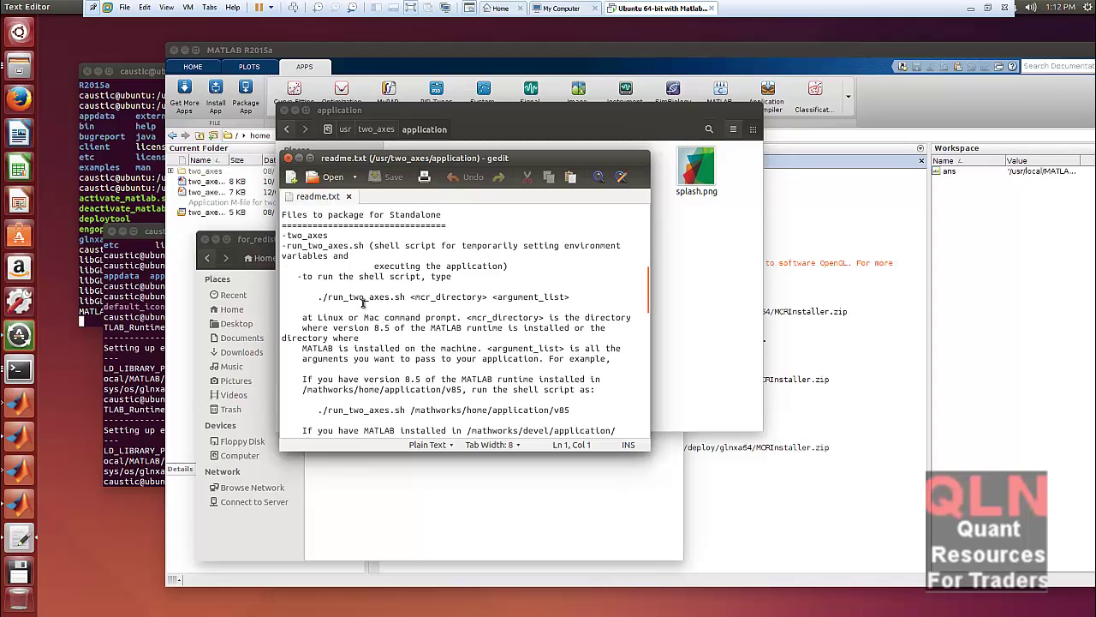
pyautogui.moveTo(318, 296); pyautogui.dragTo(400, 300)
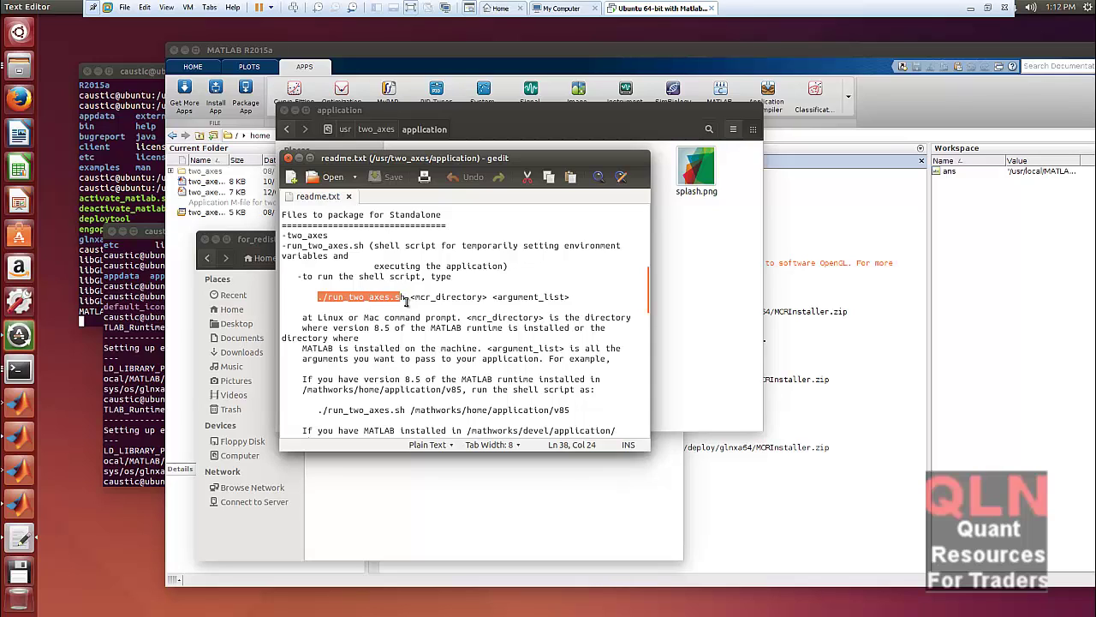
pyautogui.moveTo(406, 297); pyautogui.dragTo(318, 297)
pyautogui.moveTo(409, 296); pyautogui.dragTo(488, 296)
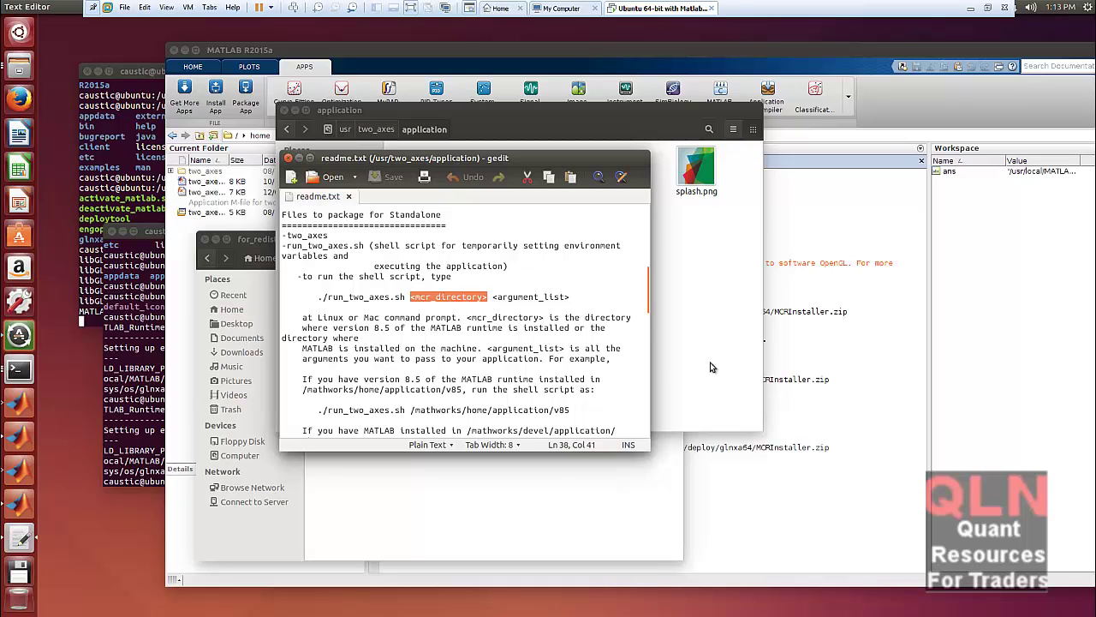
pyautogui.click(476, 360)
# Step: Scroll through the rest of the readme and highlight the mcrinstaller command
pyautogui.scroll(-2, 463, 361)
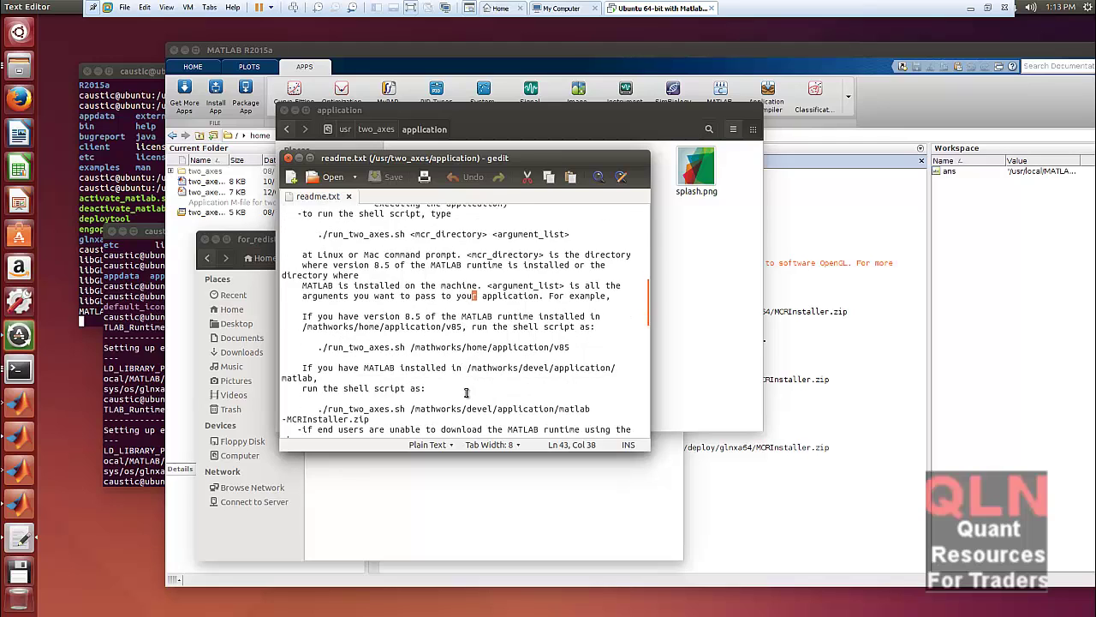
pyautogui.scroll(-6, 457, 401)
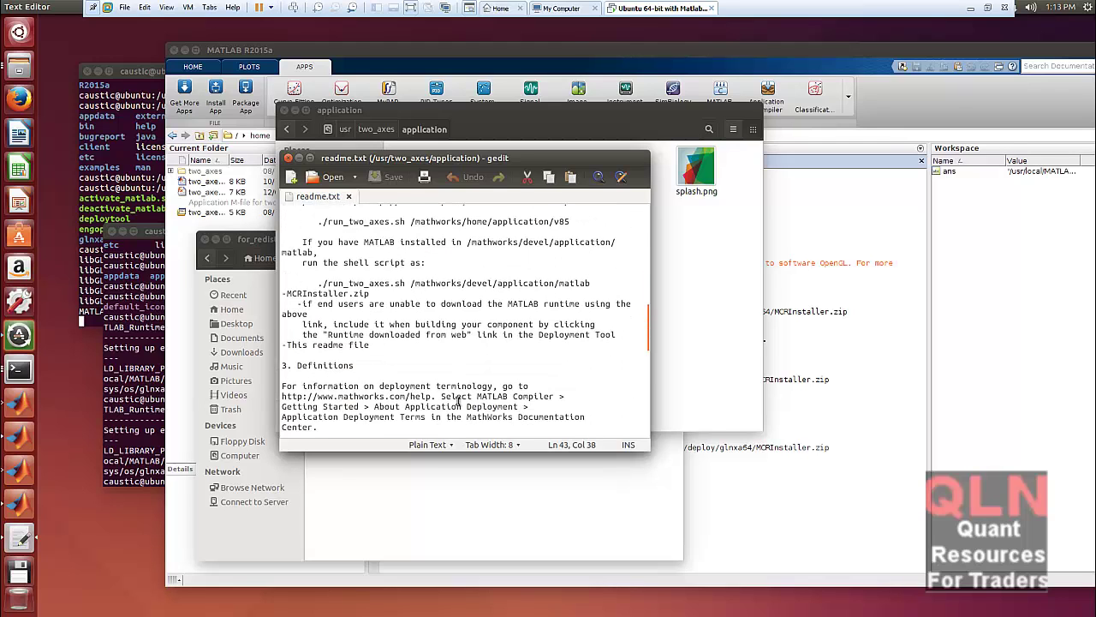
pyautogui.scroll(-1, 458, 400)
pyautogui.scroll(-4, 457, 401)
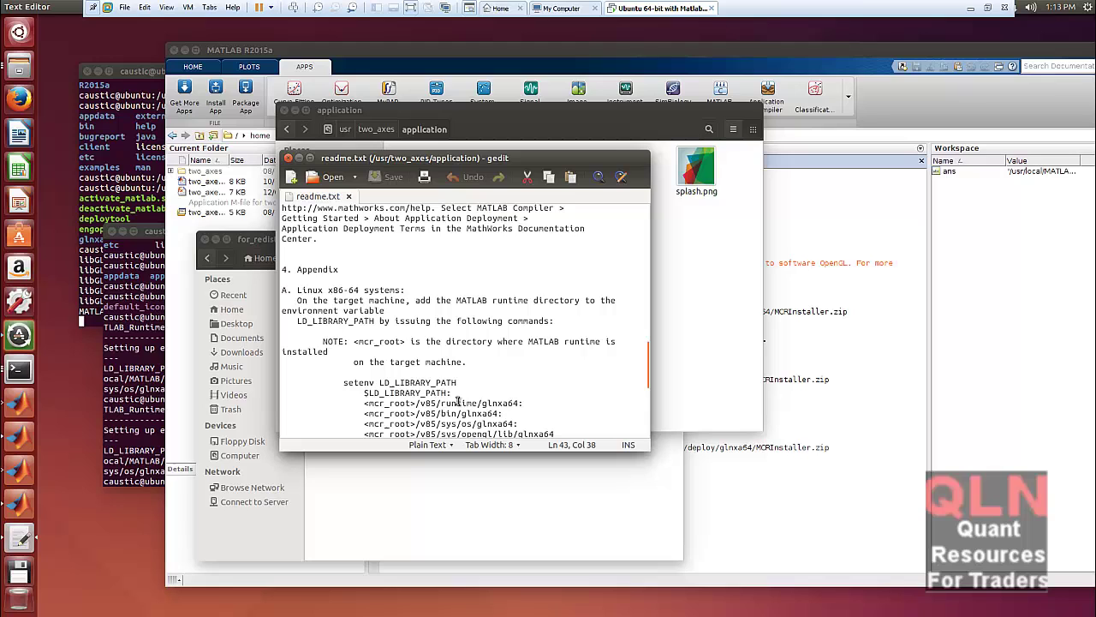
pyautogui.scroll(-2, 446, 384)
pyautogui.scroll(-2, 445, 384)
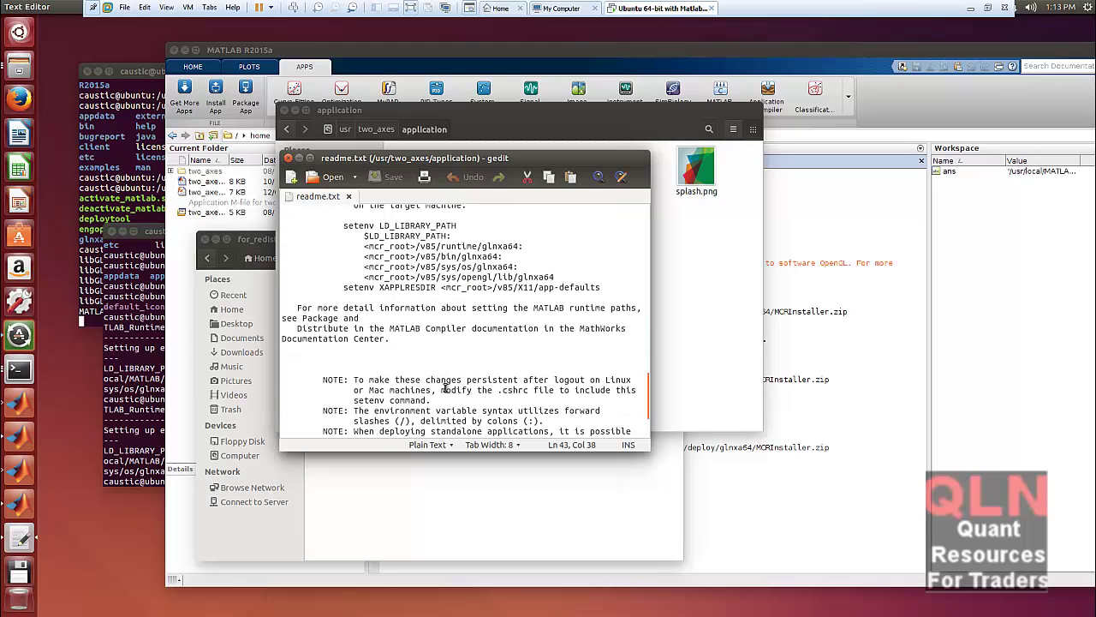
pyautogui.scroll(-3, 446, 386)
pyautogui.scroll(6, 449, 396)
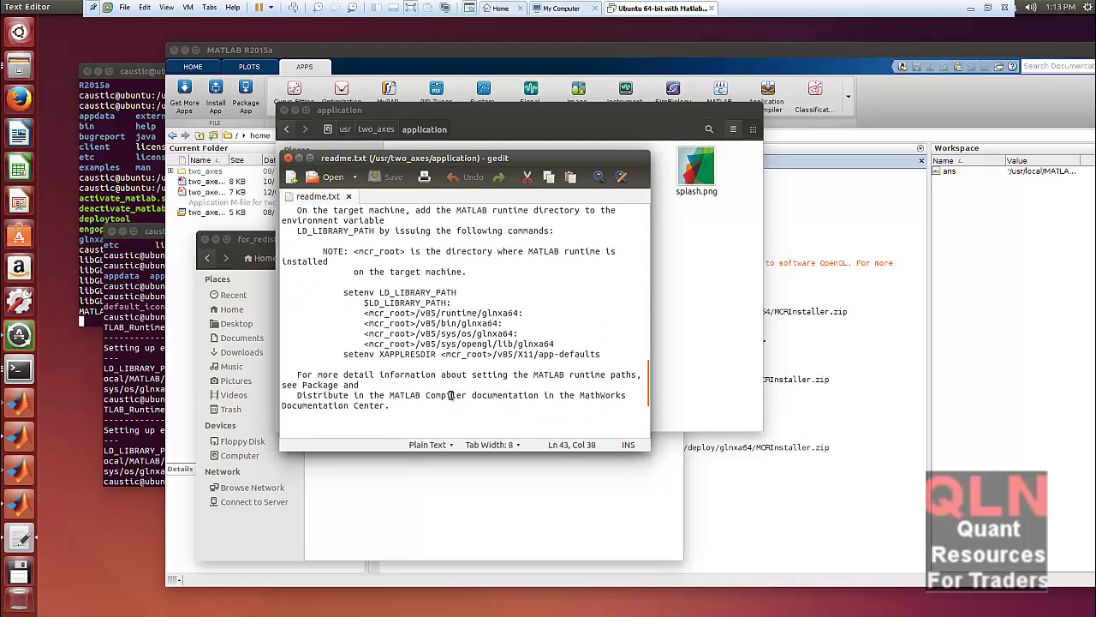
pyautogui.scroll(4, 457, 394)
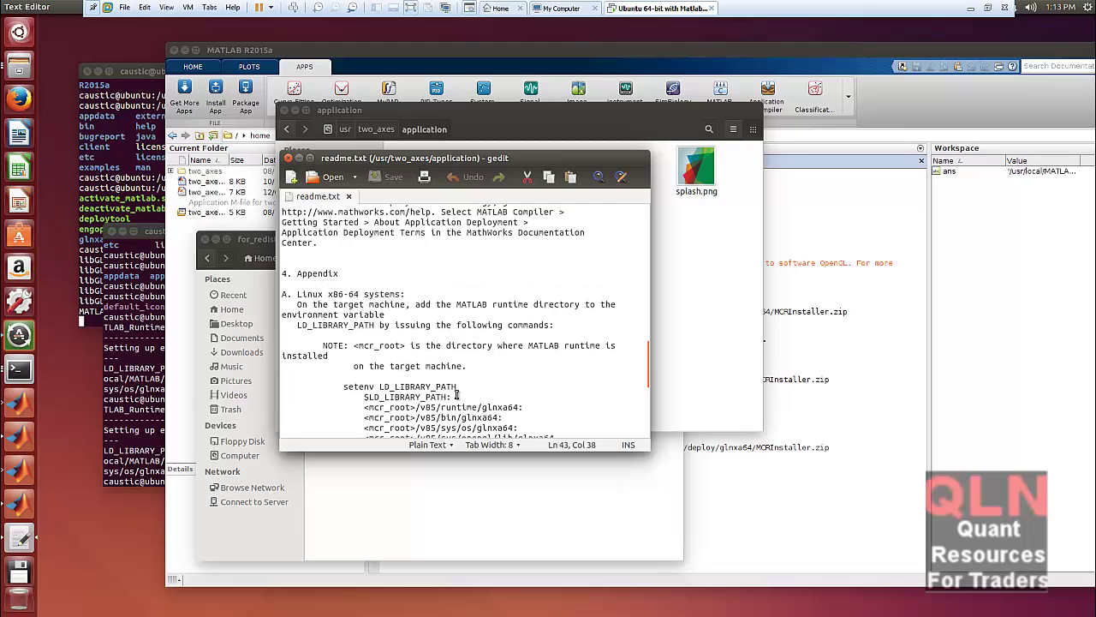
pyautogui.scroll(1, 457, 394)
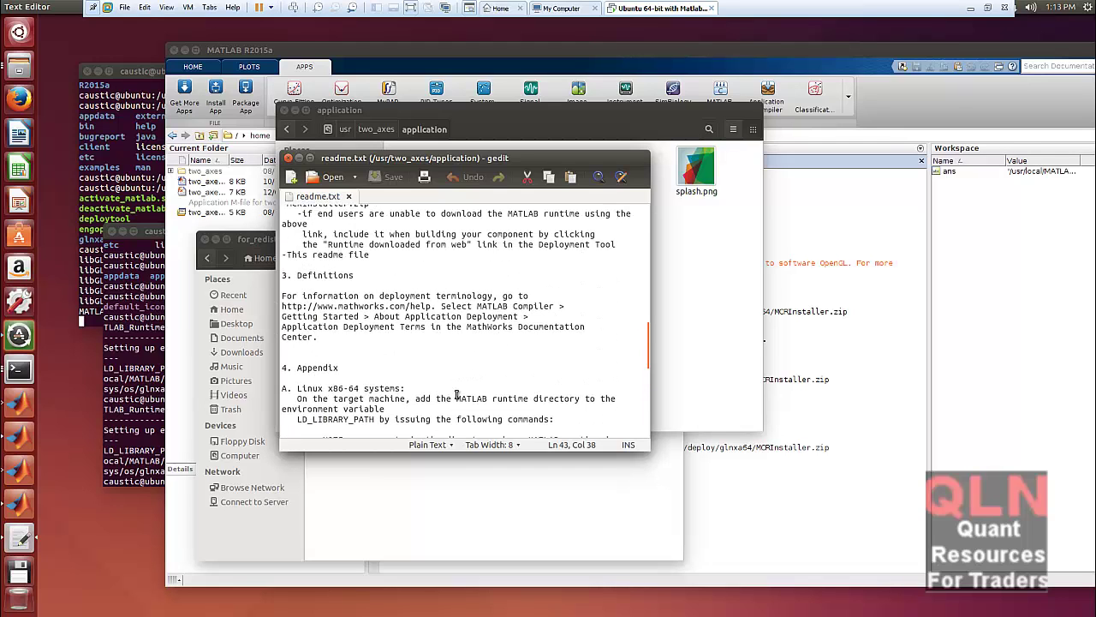
pyautogui.scroll(9, 457, 395)
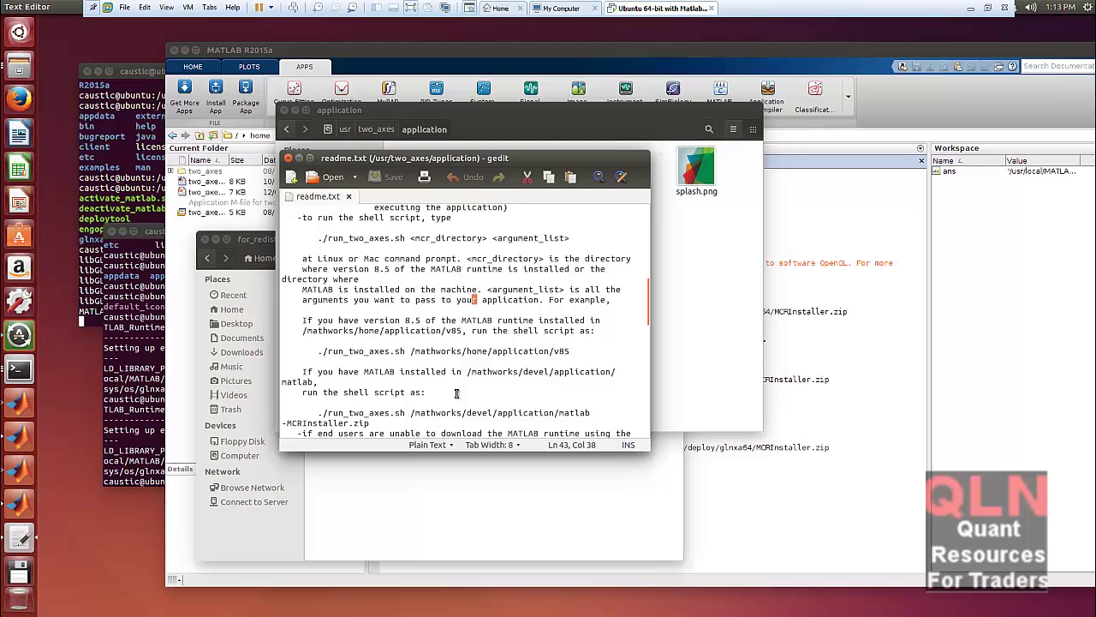
pyautogui.scroll(5, 456, 394)
pyautogui.scroll(4, 457, 397)
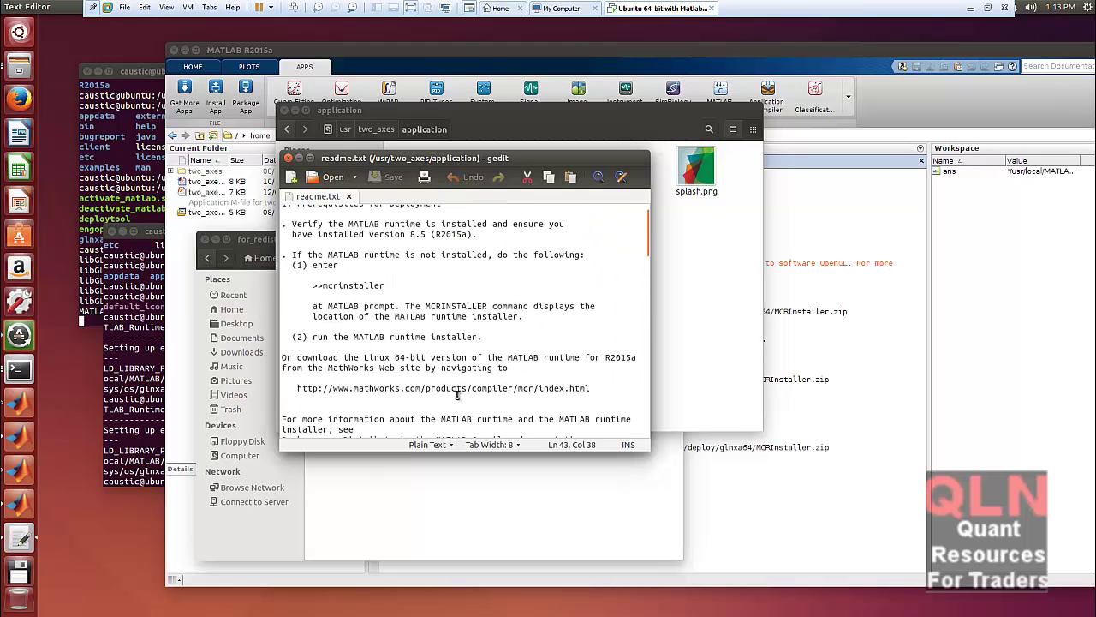
pyautogui.moveTo(390, 285); pyautogui.dragTo(323, 285)
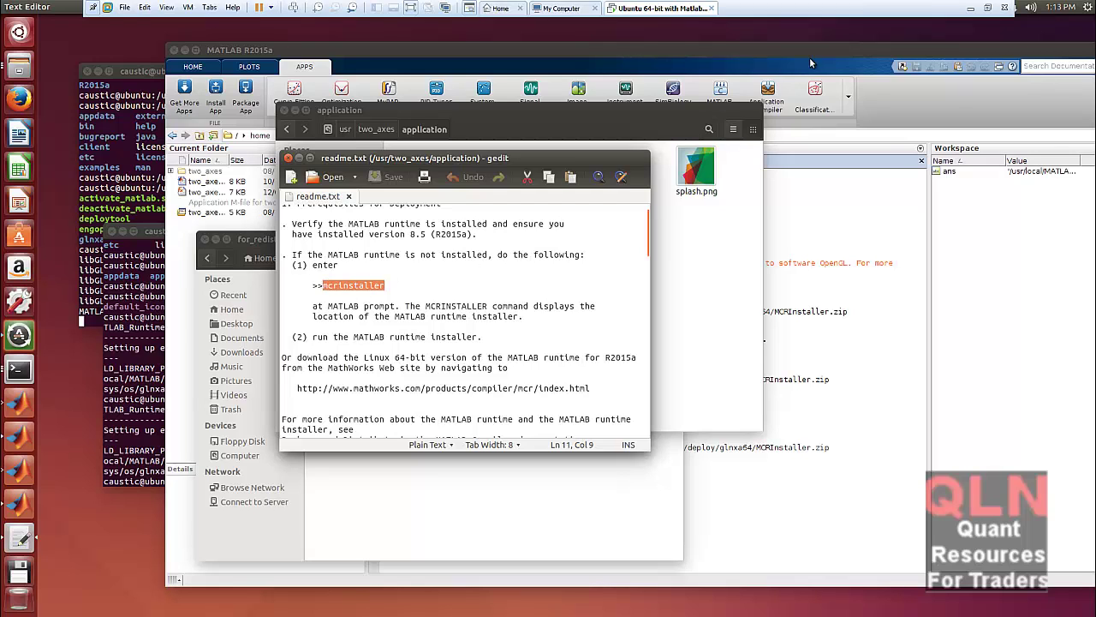
pyautogui.click(704, 274)
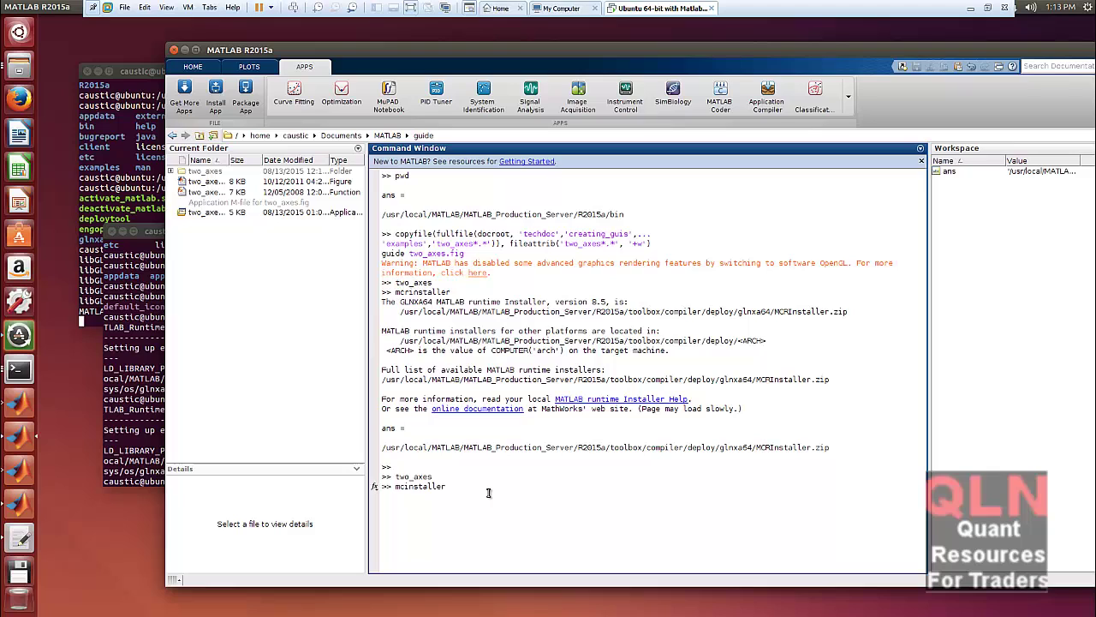
# Step: Run mcrinstaller and inspect the MCRInstaller.zip name in its output
pyautogui.press('Return')
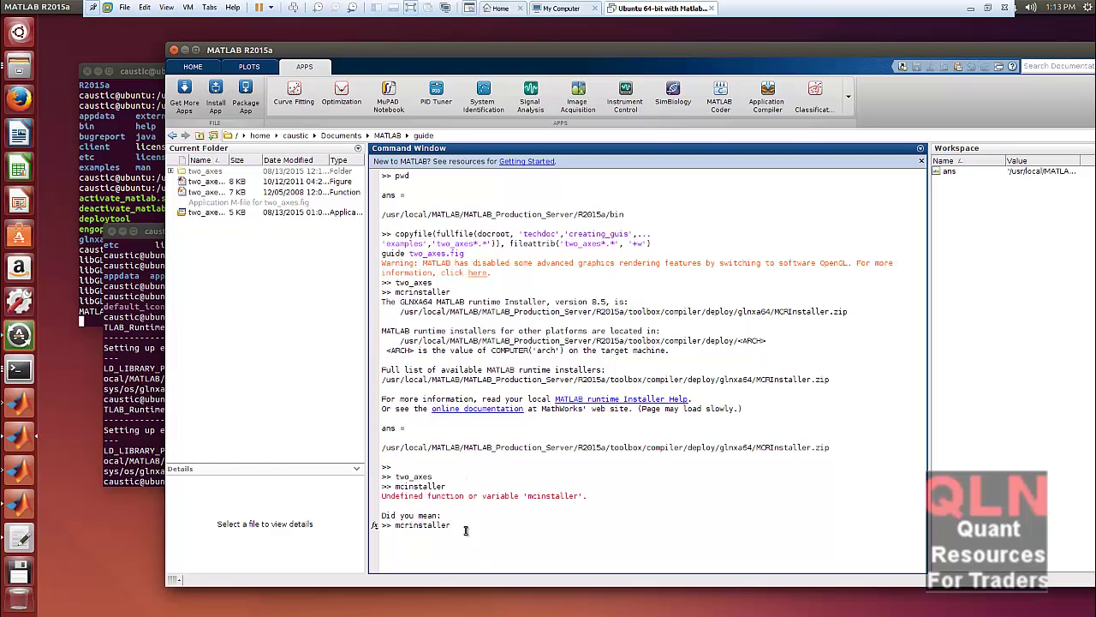
pyautogui.press('Return')
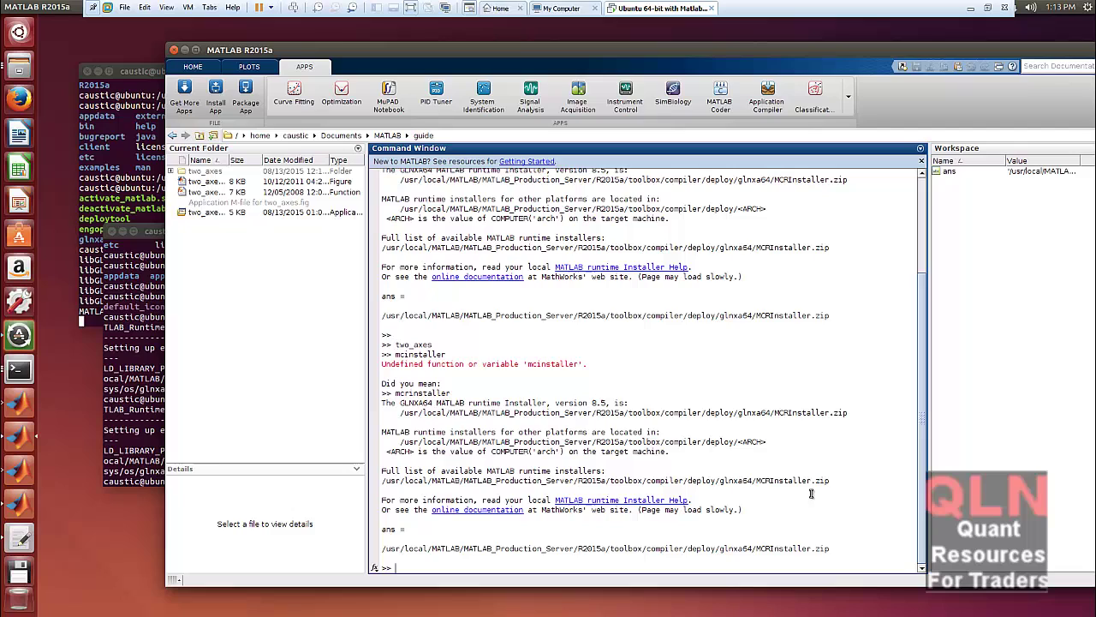
pyautogui.moveTo(832, 482); pyautogui.dragTo(757, 482)
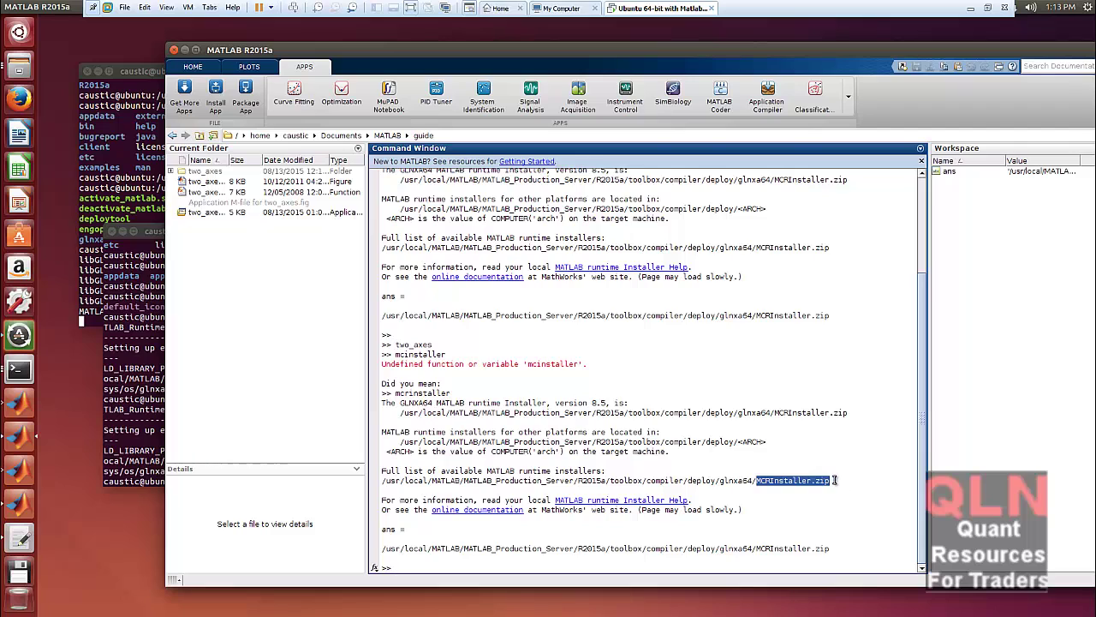
pyautogui.click(835, 481)
pyautogui.moveTo(833, 480); pyautogui.dragTo(754, 481)
pyautogui.click(752, 484)
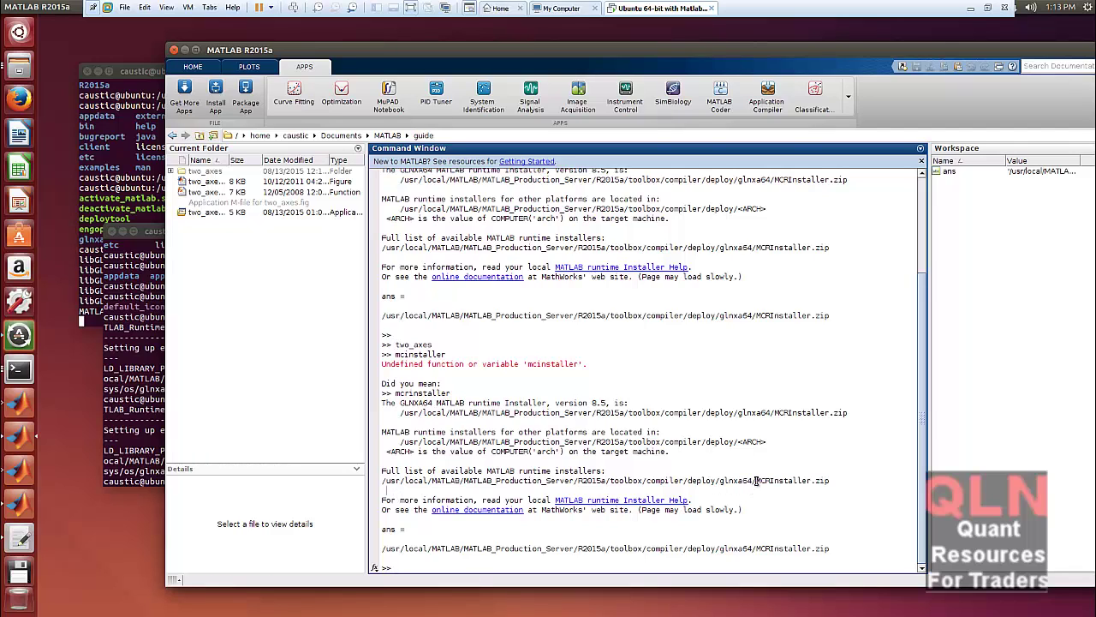
# Step: Copy the glnxa64 deploy folder path from the mcrinstaller output
pyautogui.moveTo(754, 480); pyautogui.dragTo(380, 482)
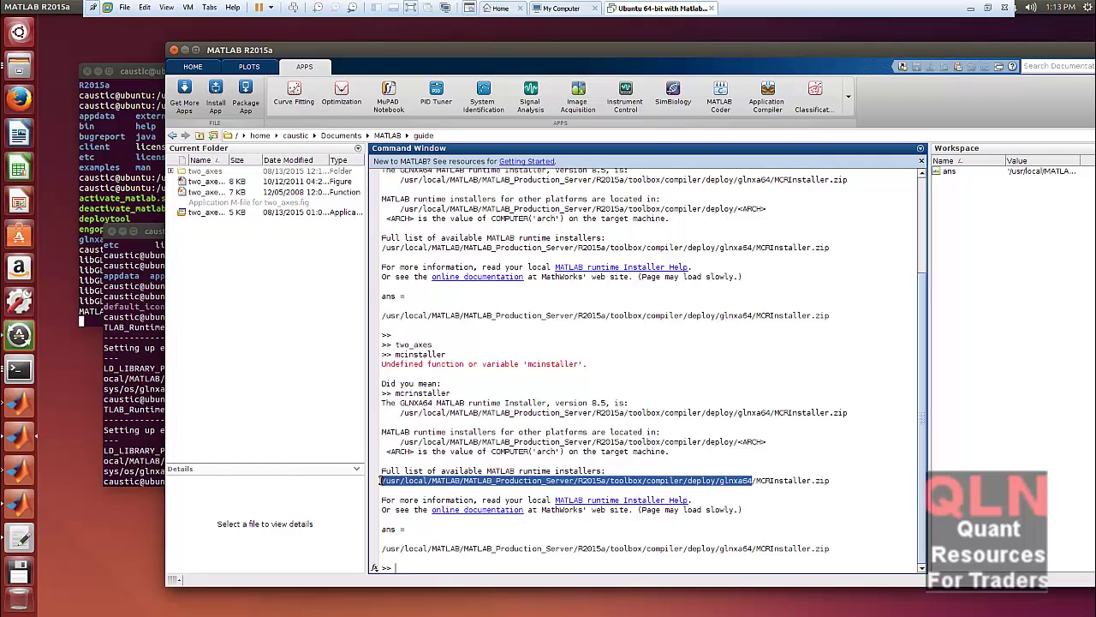
pyautogui.rightClick(711, 482)
pyautogui.click(735, 512)
pyautogui.click(163, 292)
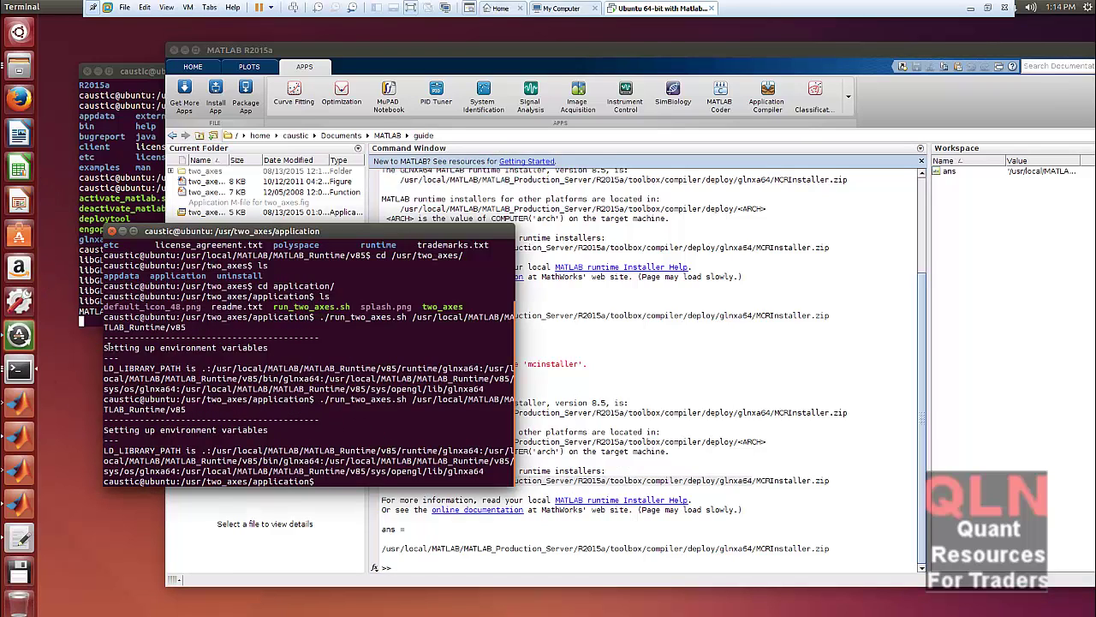
# Step: In a new terminal, cd into the pasted glnxa64 deploy folder and list its files
pyautogui.rightClick(33, 367)
pyautogui.click(114, 370)
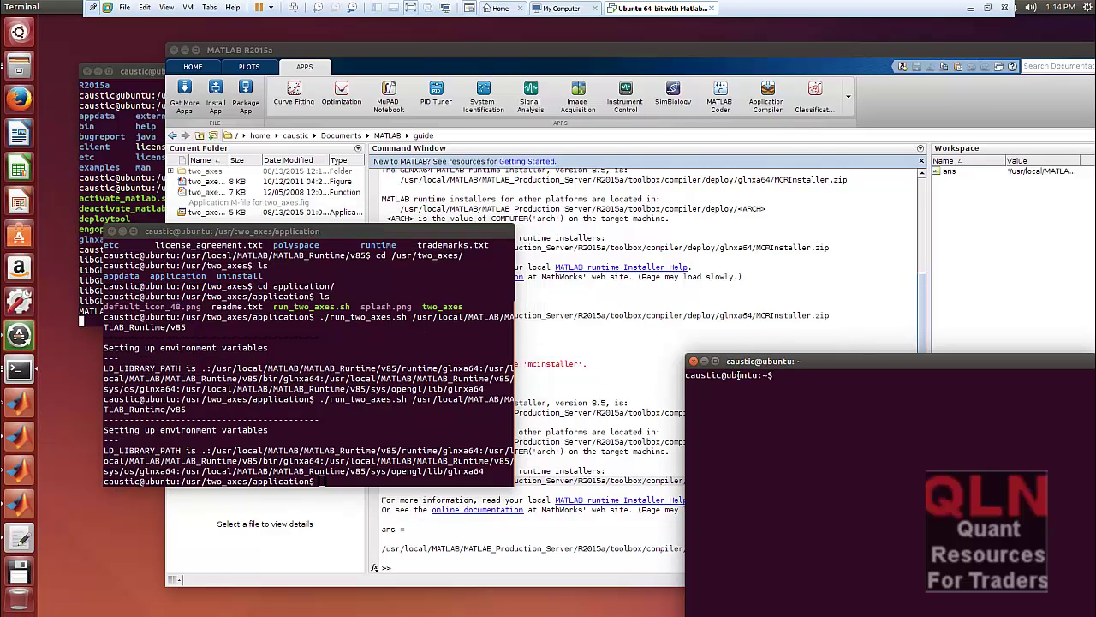
pyautogui.moveTo(776, 361); pyautogui.dragTo(478, 267)
pyautogui.write('cd')
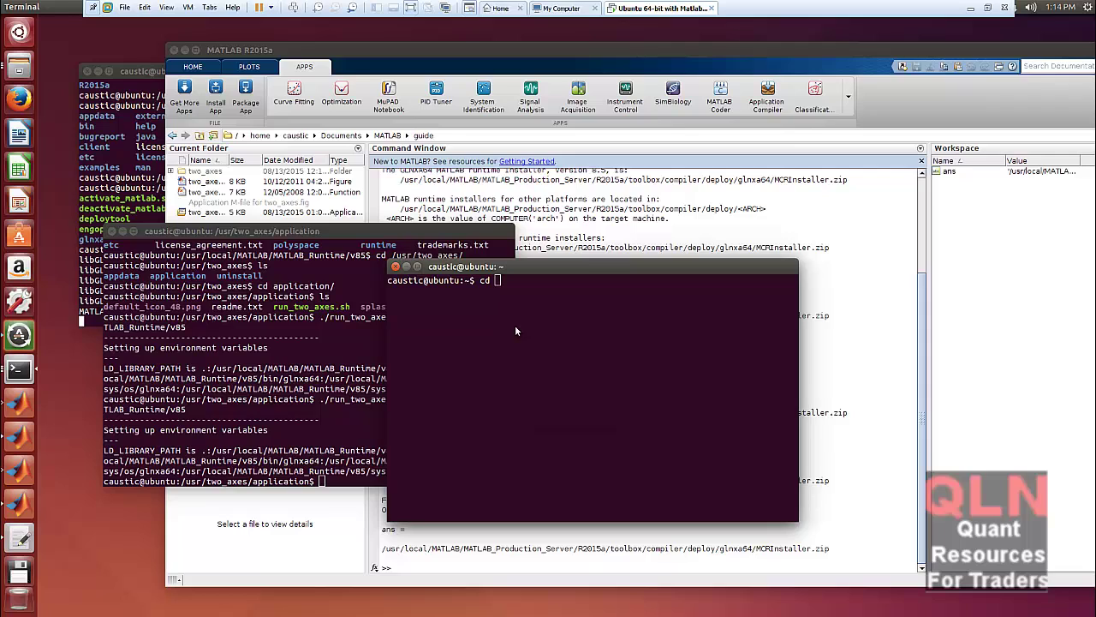
pyautogui.rightClick(517, 319)
pyautogui.click(554, 384)
pyautogui.press('Return')
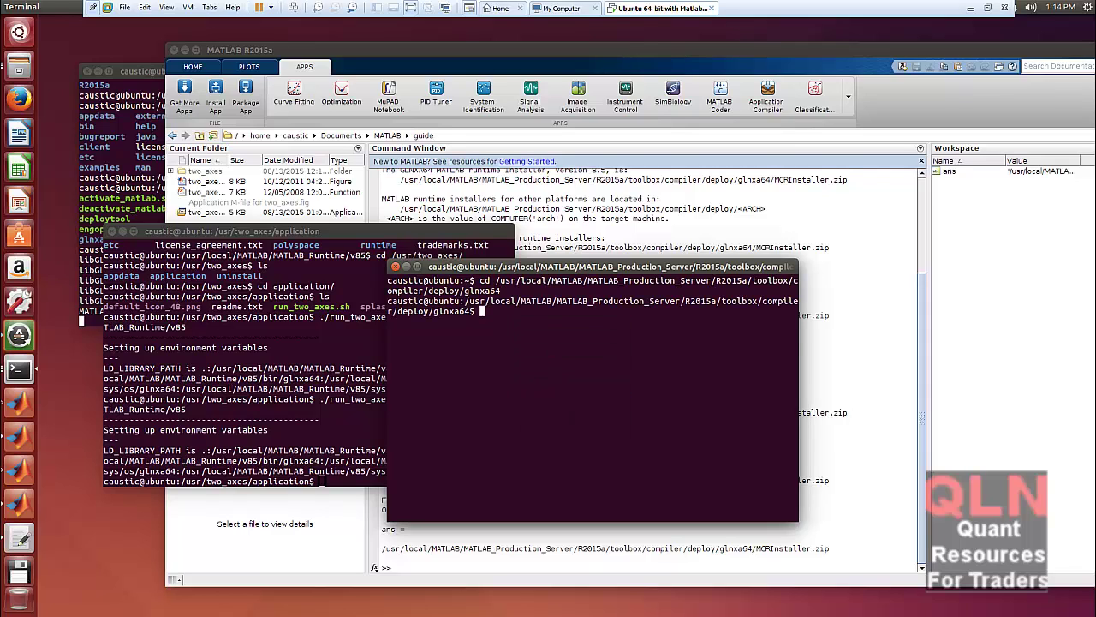
pyautogui.write('ls')
pyautogui.press('Return')
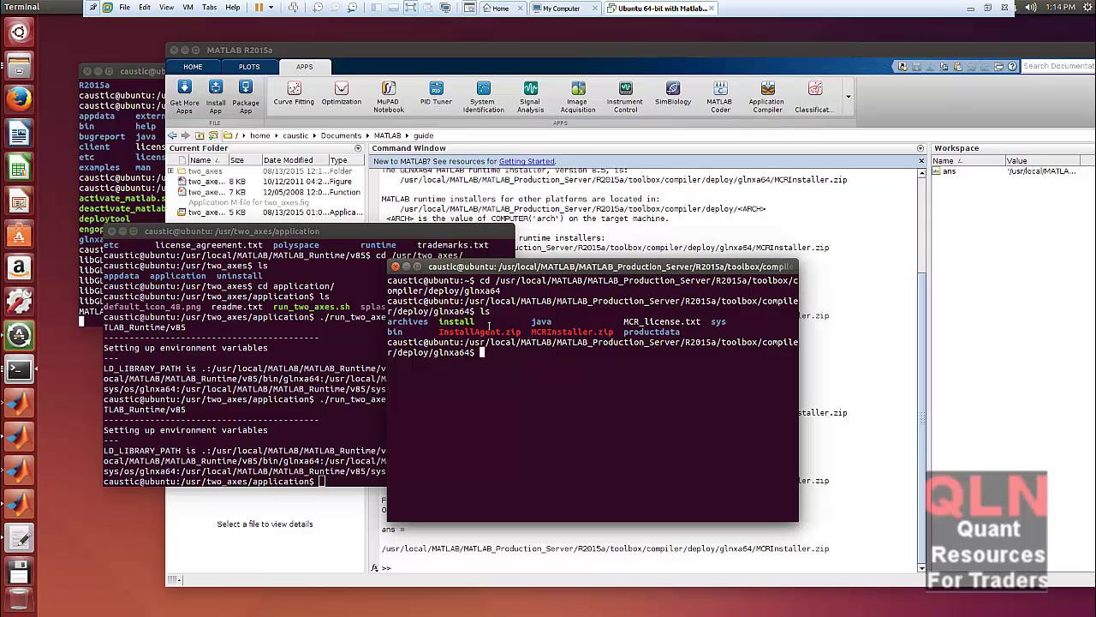
# Step: Type ./install, then close the new terminal and return to MATLAB
pyautogui.write('./install')
pyautogui.click(395, 266)
pyautogui.click(660, 357)
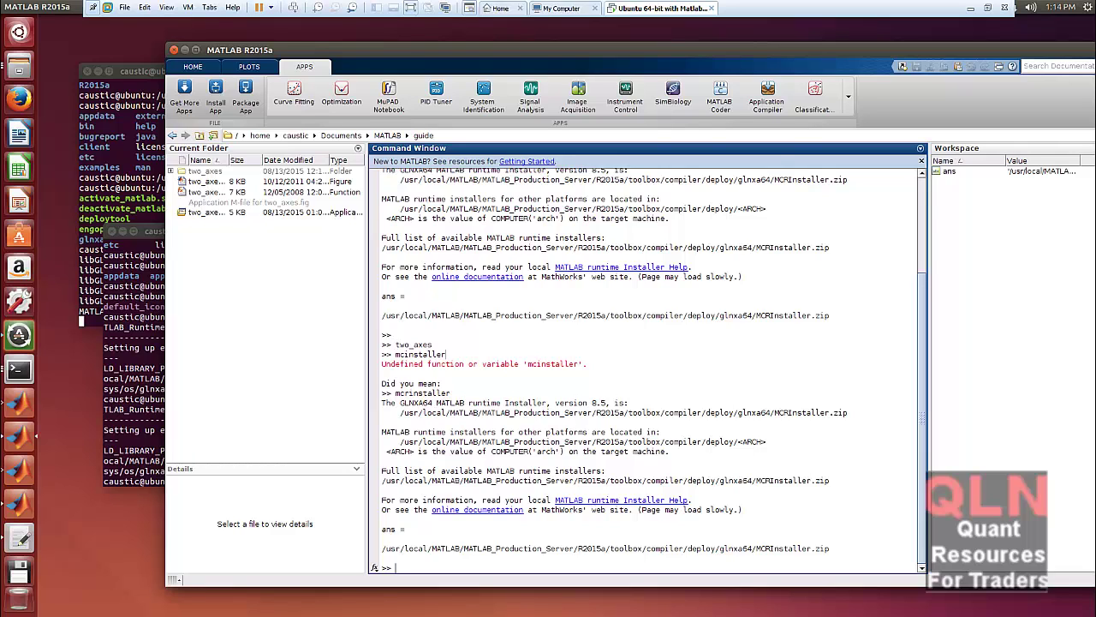
# Step: Select the /usr/local/MATLAB/MATLAB_Runtime path line in the notes using keyboard selection
pyautogui.hotkey('alt', 'Tab')
pyautogui.press('End')
pyautogui.hotkey('shift', 'Left')
pyautogui.hotkey('shift', 'Left')
pyautogui.hotkey('shift', 'Left')
pyautogui.hotkey('shift', 'Left')
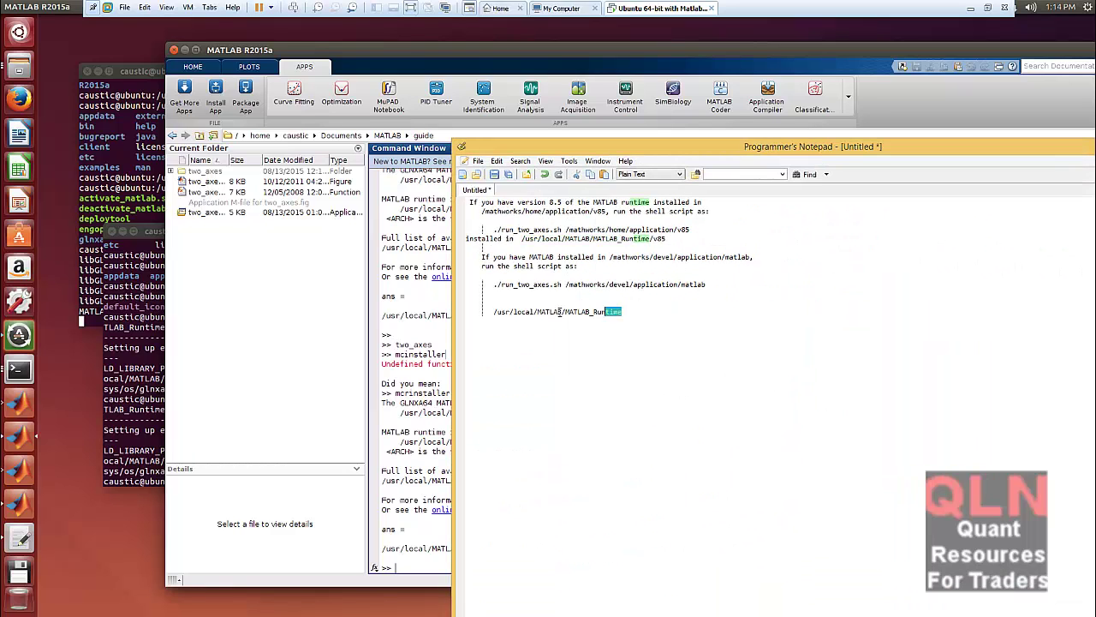
pyautogui.hotkey('shift', 'Home')
pyautogui.hotkey('shift', 'Home')
pyautogui.press('End')
pyautogui.hotkey('ctrl', 'shift', 'Left')
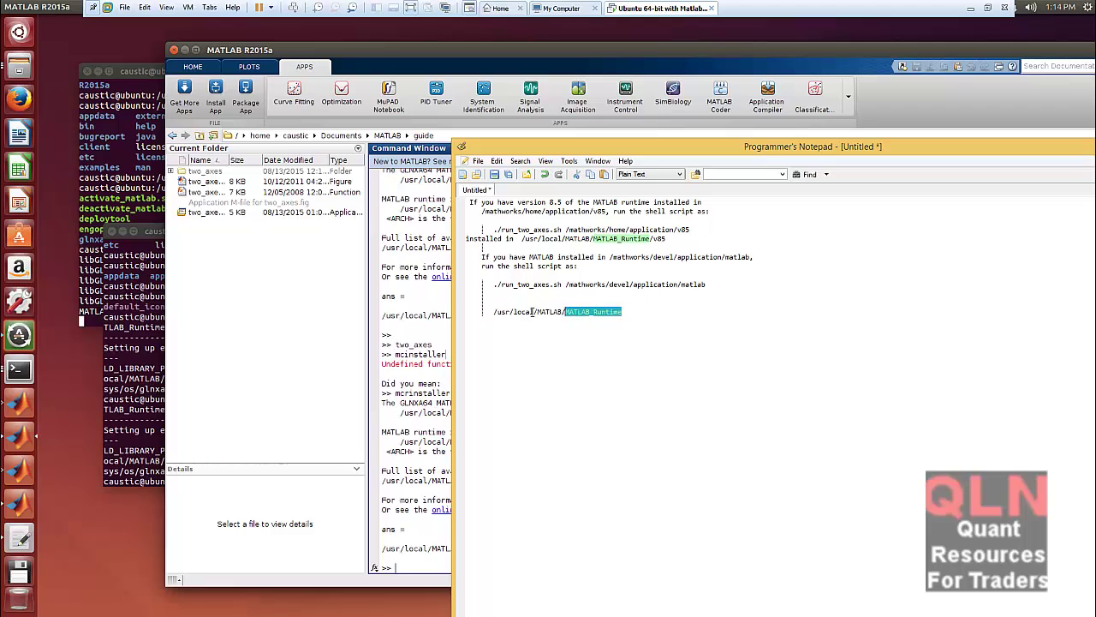
pyautogui.hotkey('ctrl', 'shift', 'Left')
pyautogui.hotkey('ctrl', 'shift', 'Left')
pyautogui.hotkey('ctrl', 'shift', 'Left')
pyautogui.hotkey('ctrl', 'shift', 'Left')
pyautogui.hotkey('ctrl', 'shift', 'Left')
pyautogui.hotkey('ctrl', 'shift', 'Left')
pyautogui.hotkey('ctrl', 'shift', 'Left')
pyautogui.hotkey('ctrl', 'c')
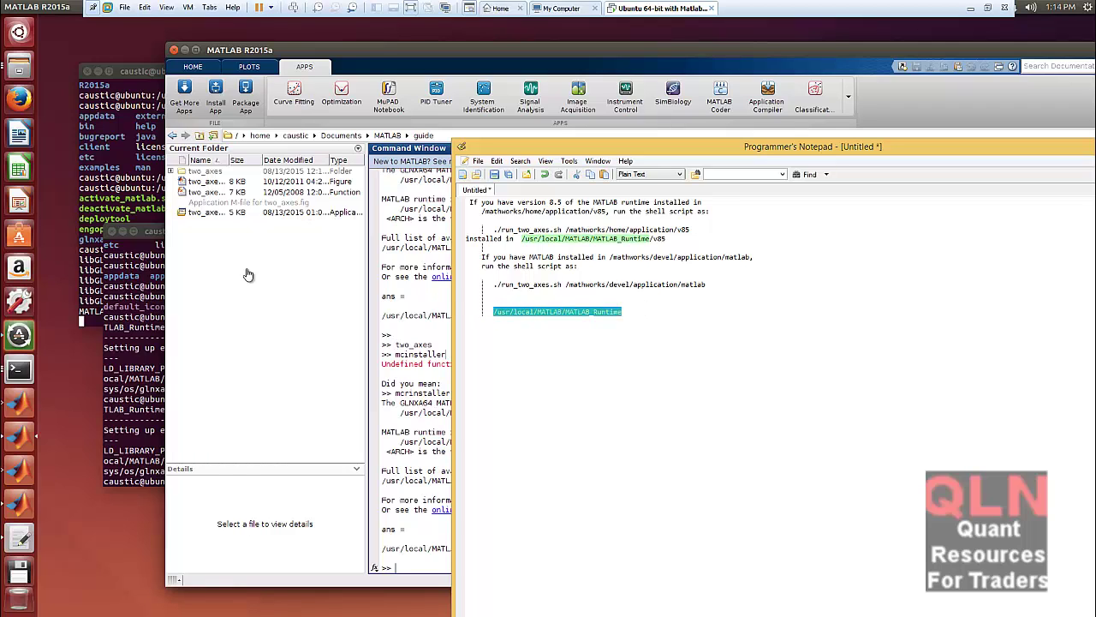
pyautogui.click(135, 390)
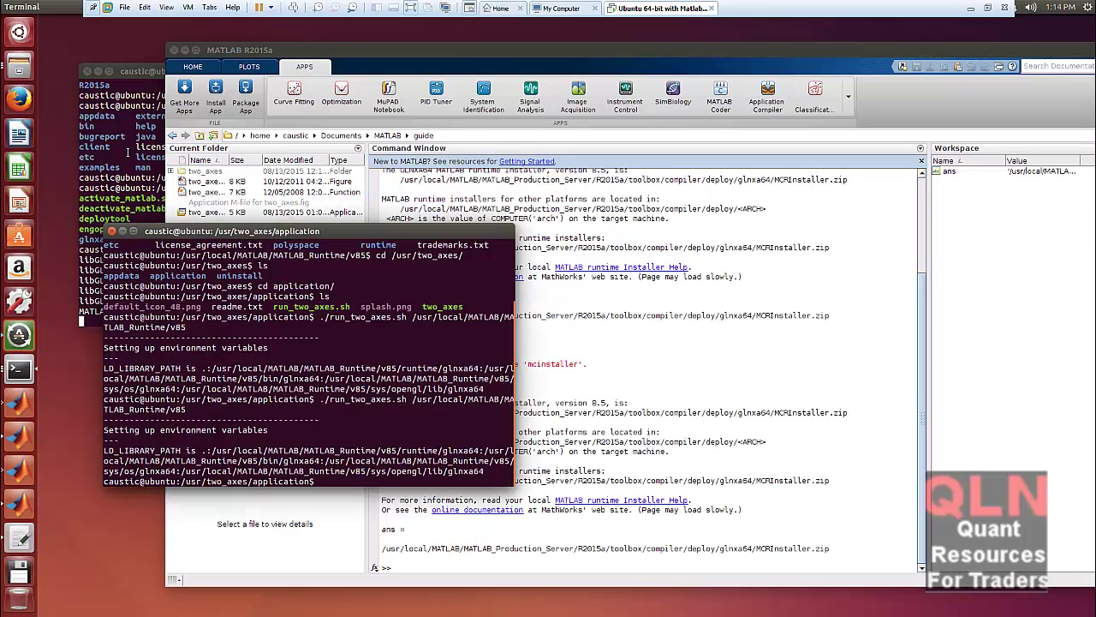
# Step: Open a new terminal window from the launcher and centre it on screen
pyautogui.click(128, 152)
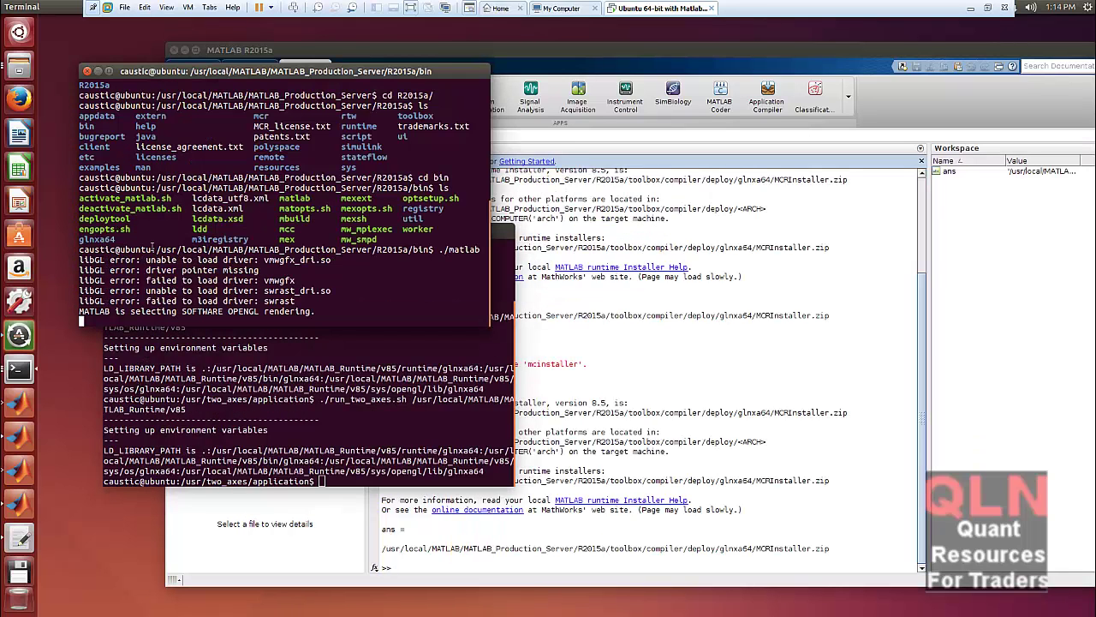
pyautogui.rightClick(24, 364)
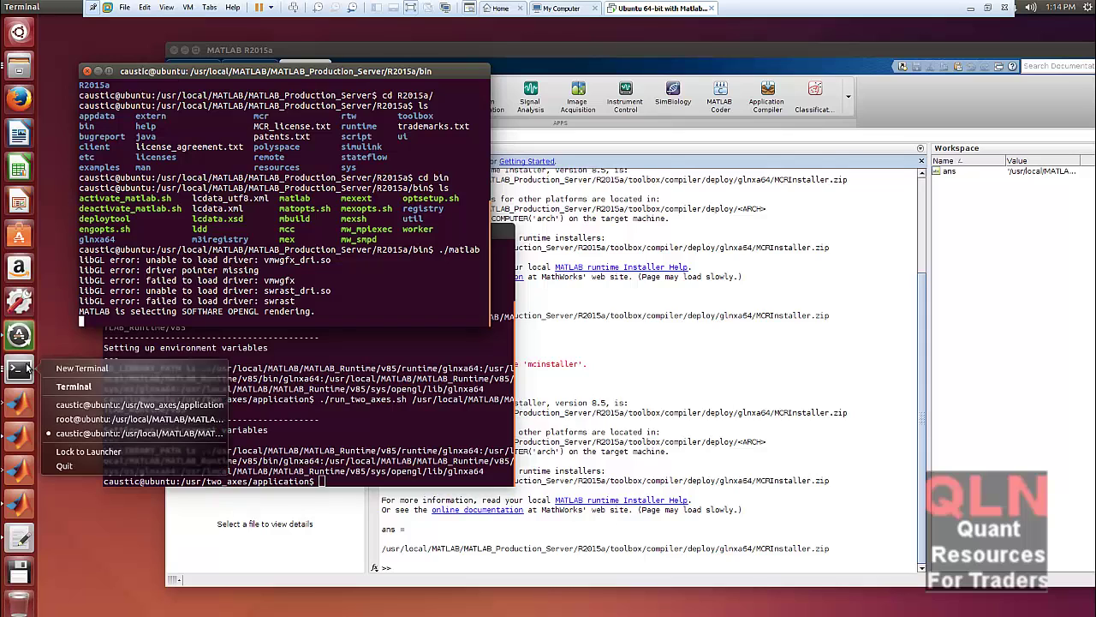
pyautogui.click(81, 369)
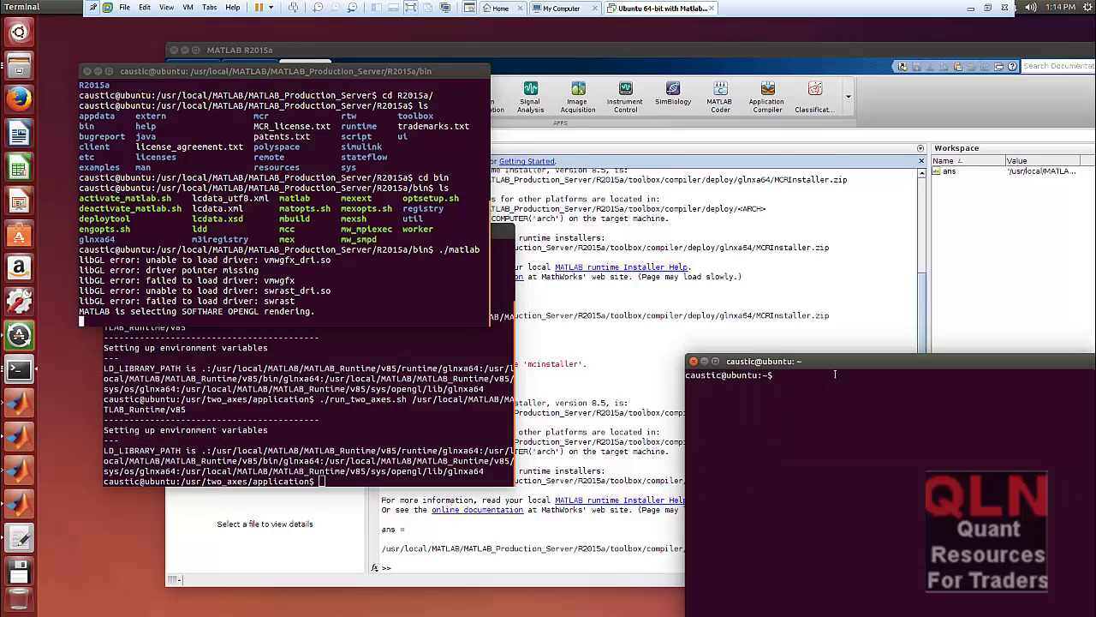
pyautogui.moveTo(845, 367); pyautogui.dragTo(639, 259)
# Step: Change into /usr/local/MATLAB/MATLAB_Runtime using the pasted path, then list its contents
pyautogui.write('cd')
pyautogui.rightClick(704, 319)
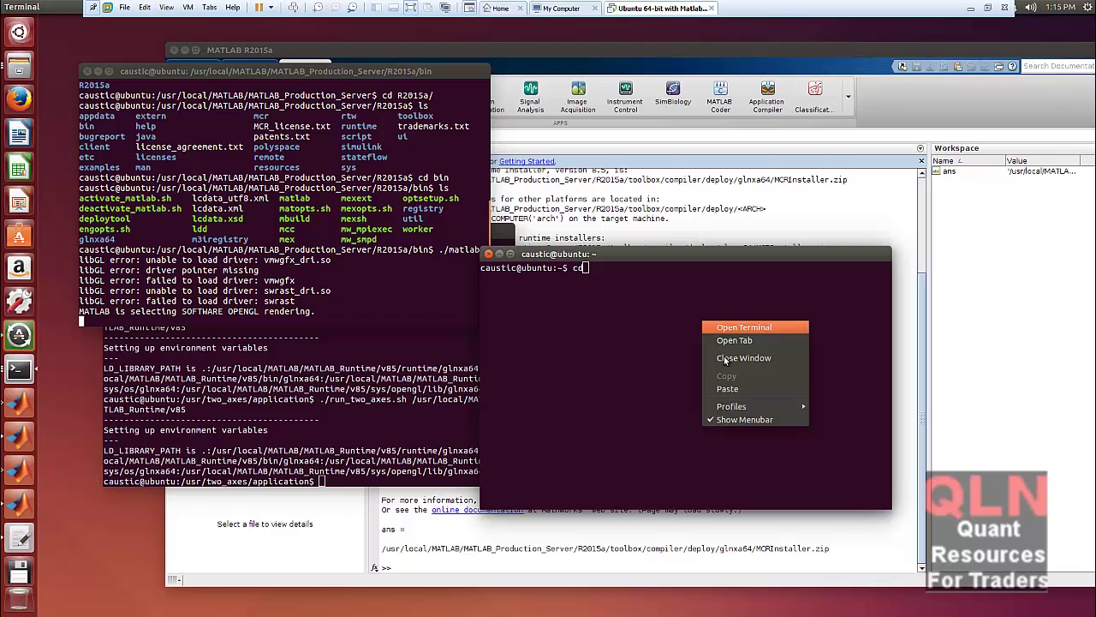
pyautogui.press('Escape')
pyautogui.rightClick(615, 271)
pyautogui.click(638, 280)
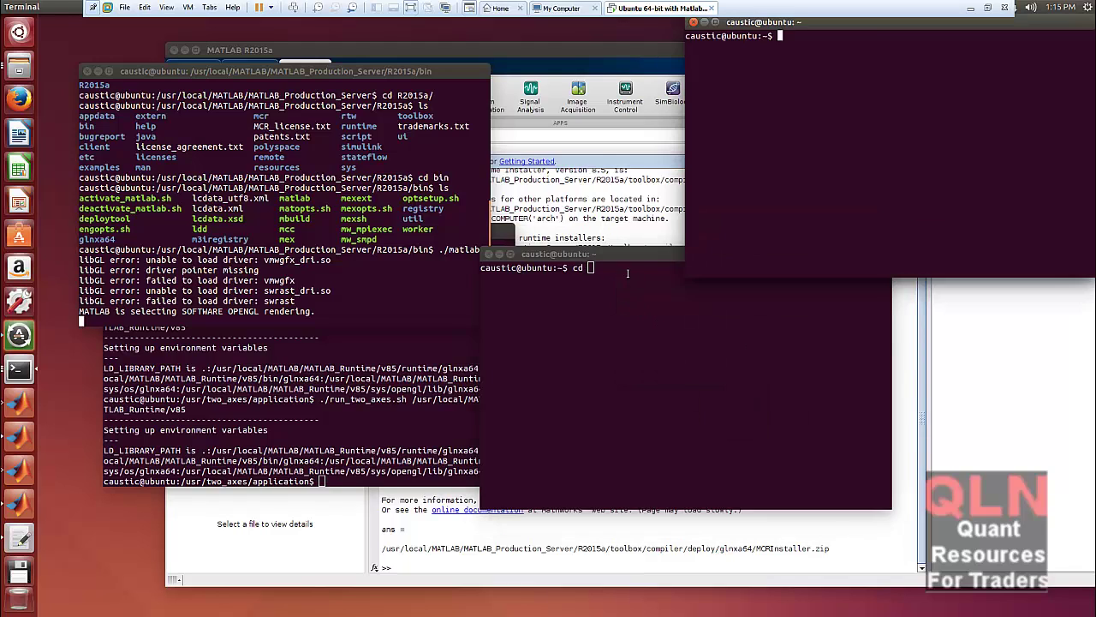
pyautogui.rightClick(627, 272)
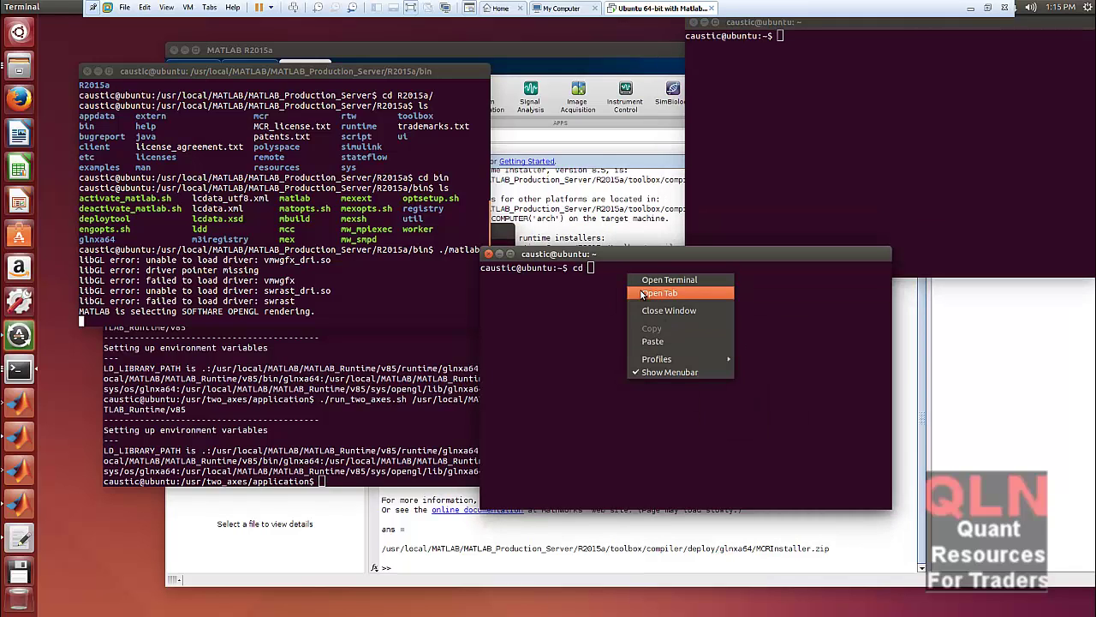
pyautogui.click(656, 341)
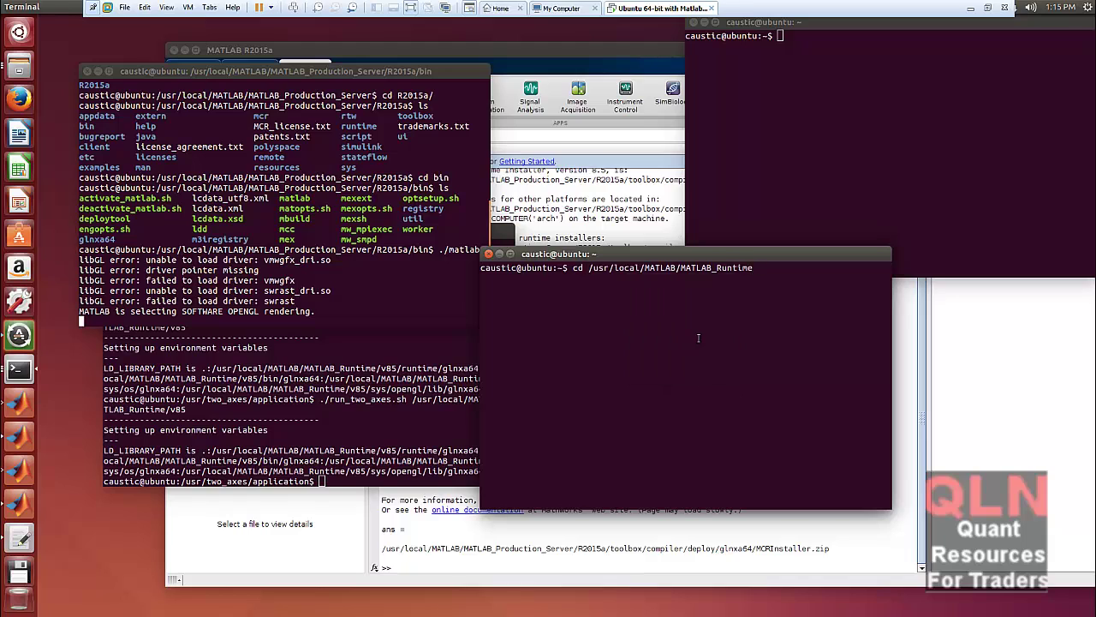
pyautogui.press('Return')
pyautogui.write('ls')
pyautogui.press('Return')
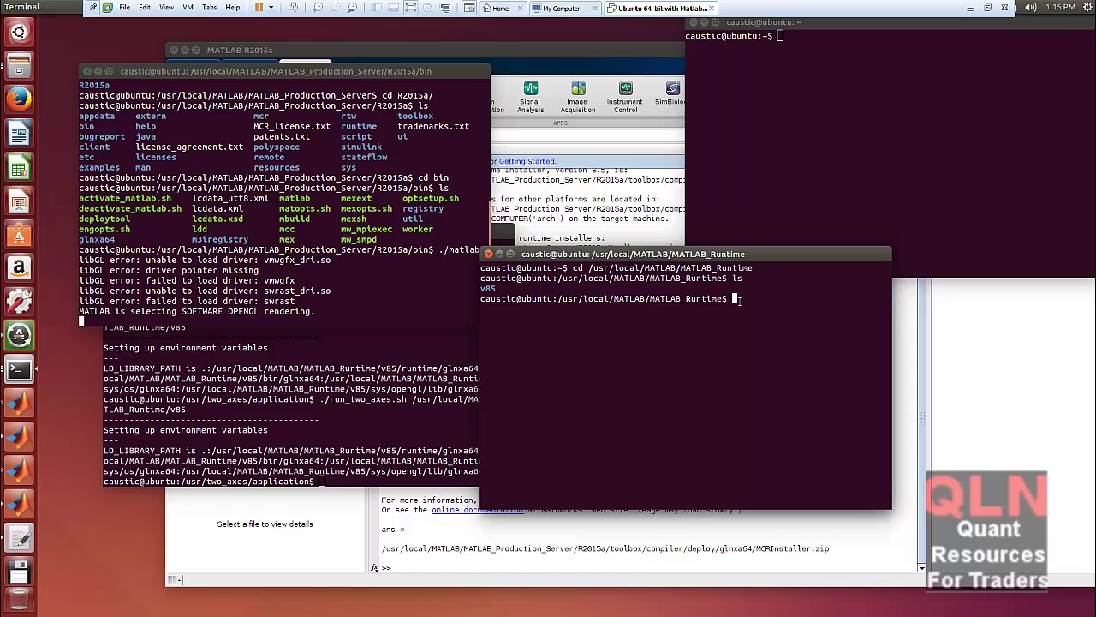
# Step: Stop the running run_two_axes.sh script in the two_axes terminal with Ctrl+C
pyautogui.click(311, 399)
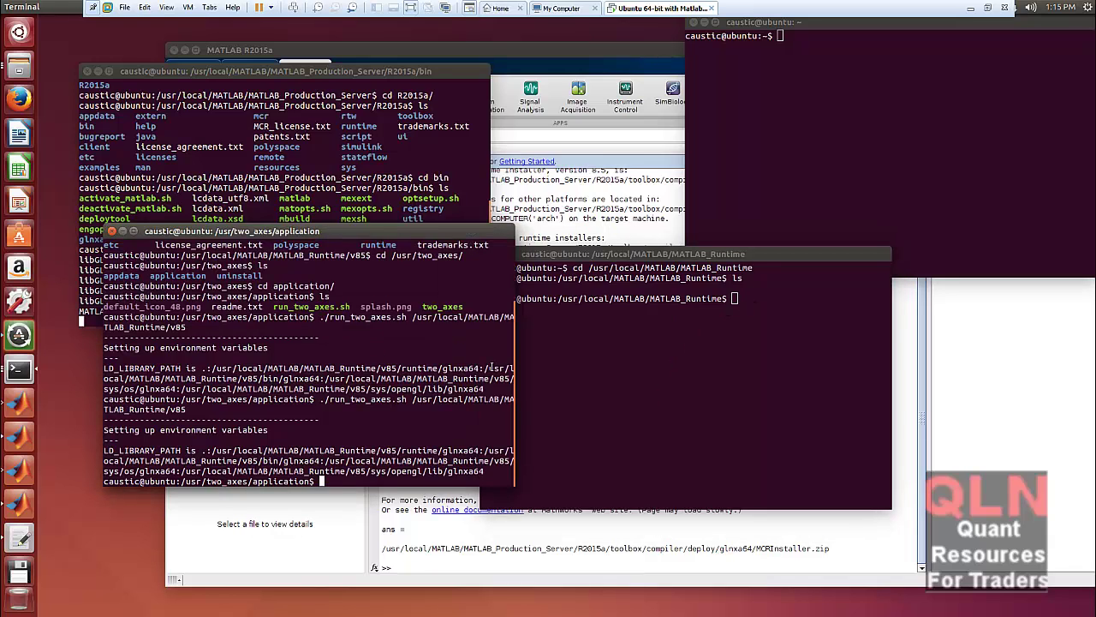
pyautogui.press('Up')
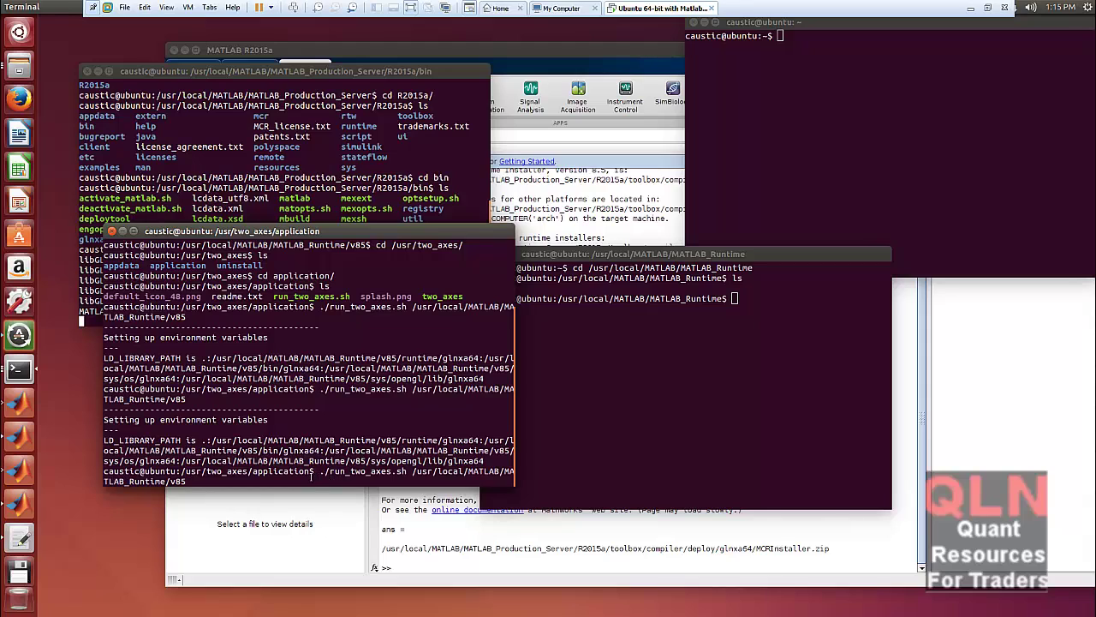
pyautogui.moveTo(311, 475); pyautogui.dragTo(223, 471)
pyautogui.click(230, 473)
pyautogui.hotkey('ctrl', 'c')
# Step: Go up to the two_axes folder, then into application, listing each folder's contents
pyautogui.write('cd ..')
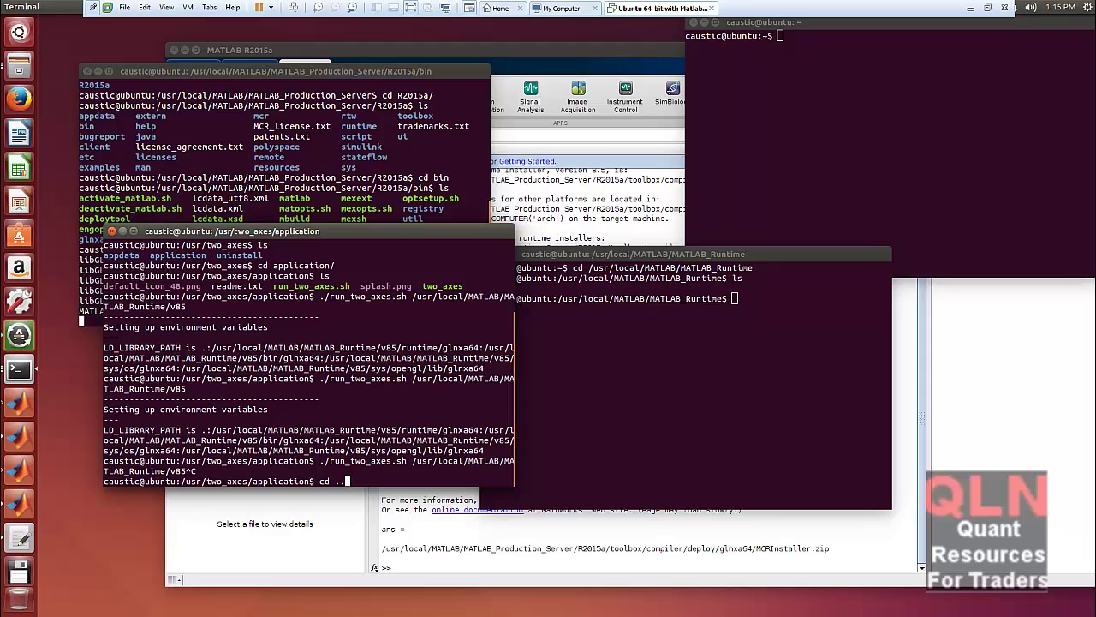
pyautogui.press('Return')
pyautogui.write('ls')
pyautogui.press('Return')
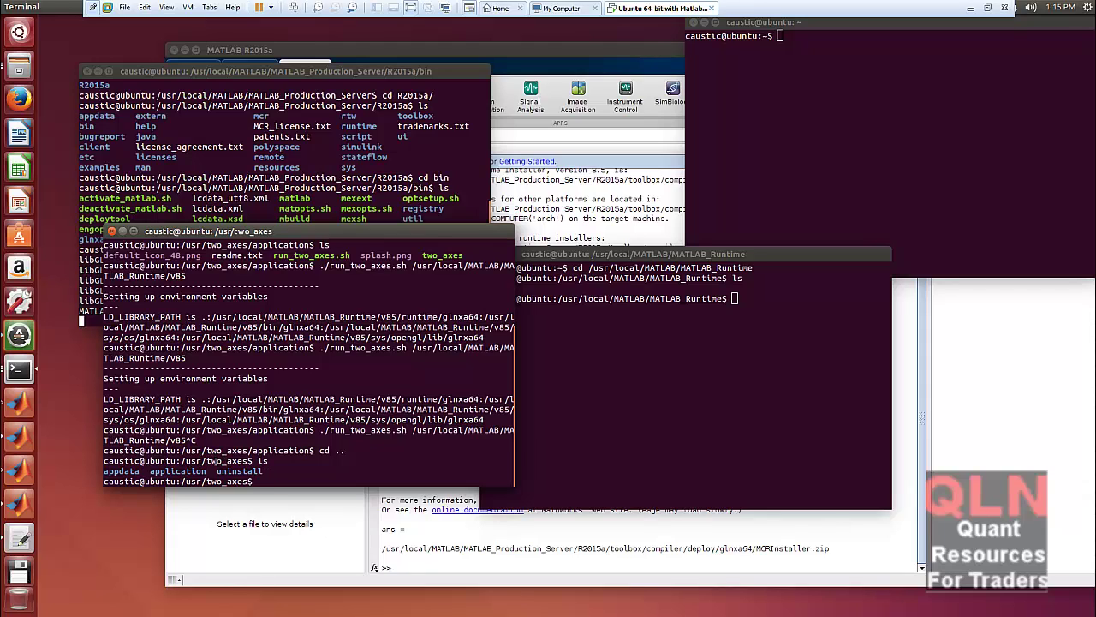
pyautogui.write('cd appli')
pyautogui.press('Tab')
pyautogui.press('Return')
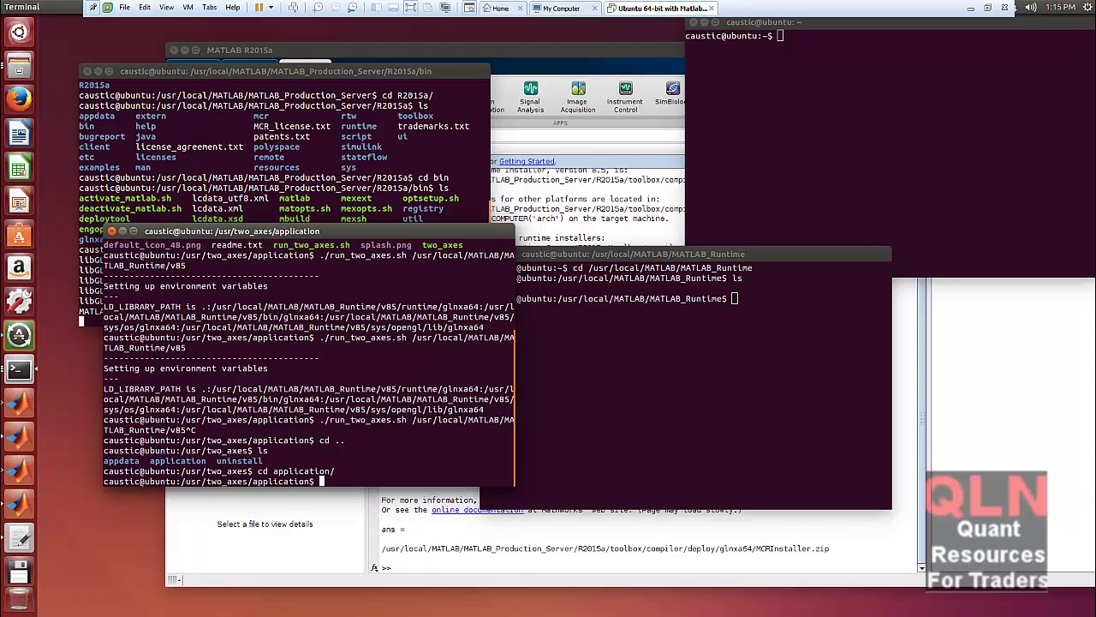
pyautogui.write('ls')
pyautogui.press('Return')
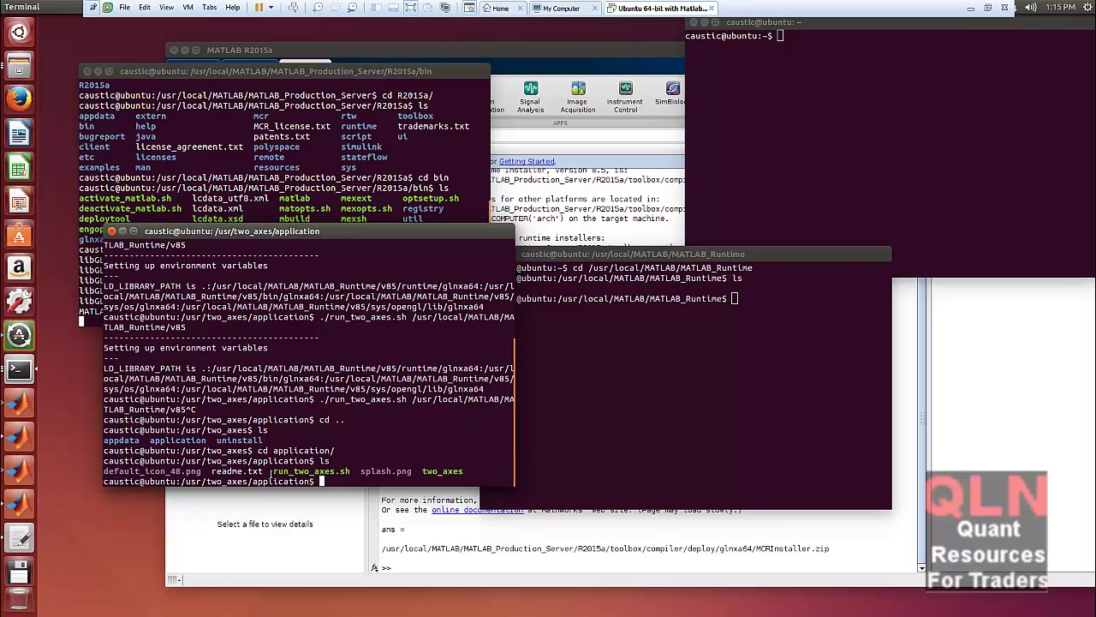
# Step: Run the ./two_axes executable directly, which fails on a missing shared library
pyautogui.write('./')
pyautogui.press('BackSpace')
pyautogui.press('BackSpace')
pyautogui.write('two_a')
pyautogui.press('Tab')
pyautogui.press('BackSpace')
pyautogui.press('BackSpace')
pyautogui.press('BackSpace')
pyautogui.press('BackSpace')
pyautogui.press('BackSpace')
pyautogui.press('BackSpace')
pyautogui.press('BackSpace')
pyautogui.press('BackSpace')
pyautogui.write('./two_axes')
pyautogui.press('Return')
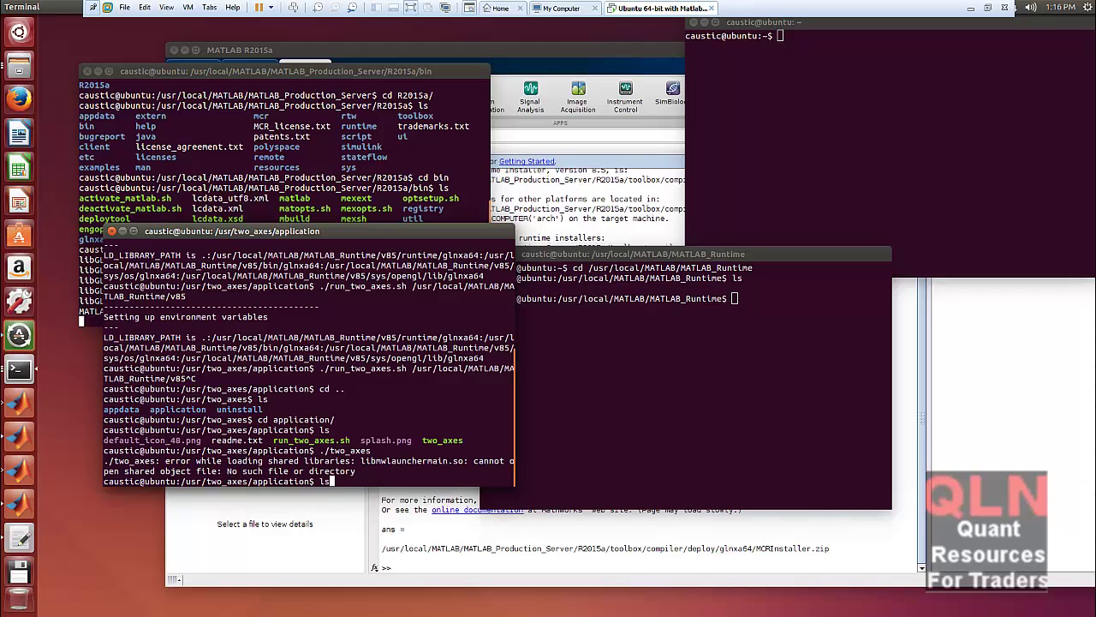
# Step: Rerun ./run_two_axes.sh with the v85 MATLAB Runtime path
pyautogui.write('cd ..')
pyautogui.press('Up')
pyautogui.press('Up')
pyautogui.press('Up')
pyautogui.press('Up')
pyautogui.press('Up')
pyautogui.press('Up')
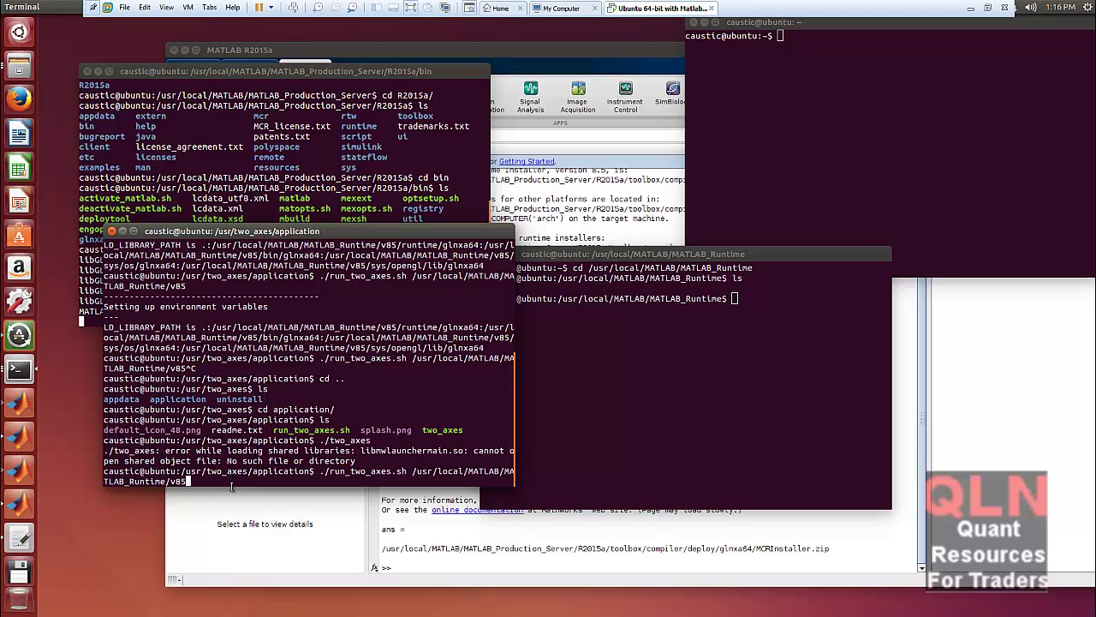
pyautogui.press('Return')
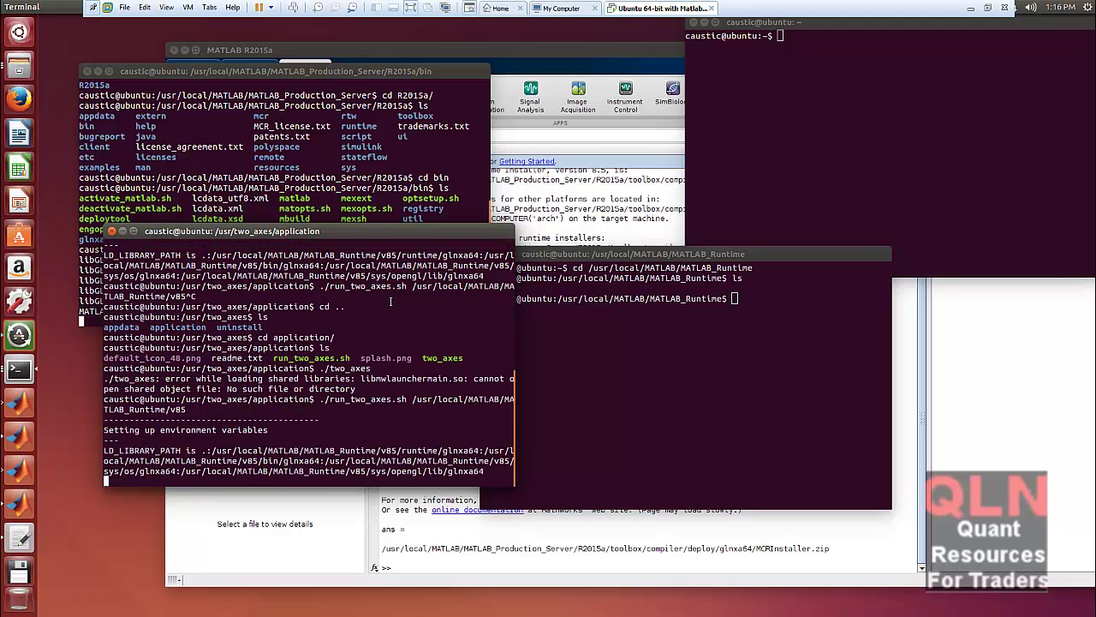
# Step: Close the extra MATLAB_Runtime and home-folder terminals
pyautogui.click(629, 257)
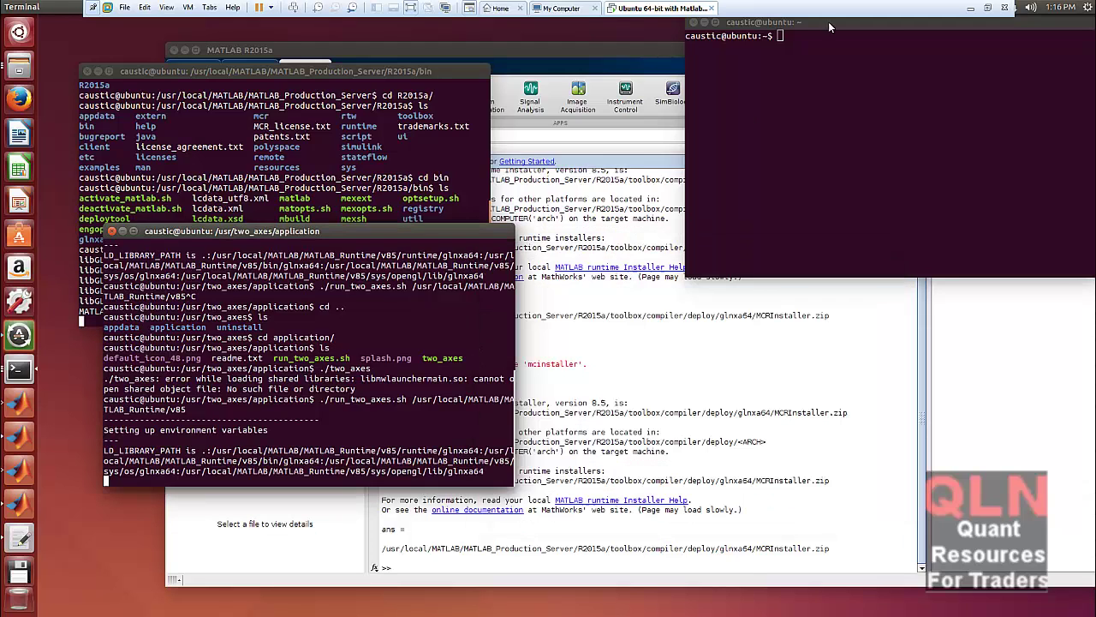
pyautogui.click(488, 254)
pyautogui.moveTo(940, 17); pyautogui.dragTo(939, 70)
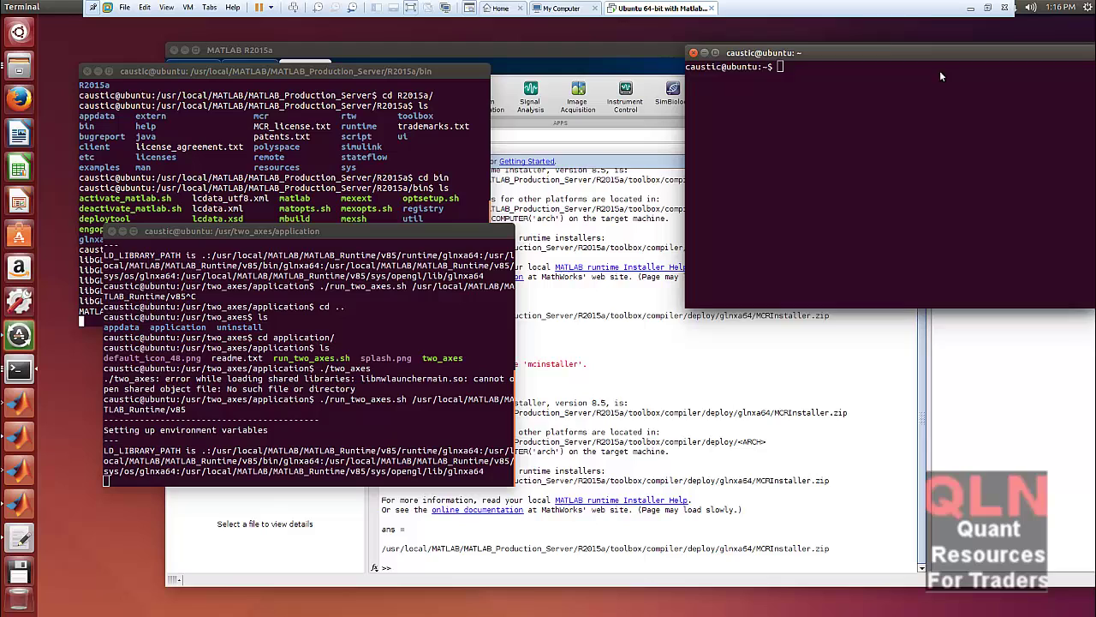
pyautogui.click(694, 76)
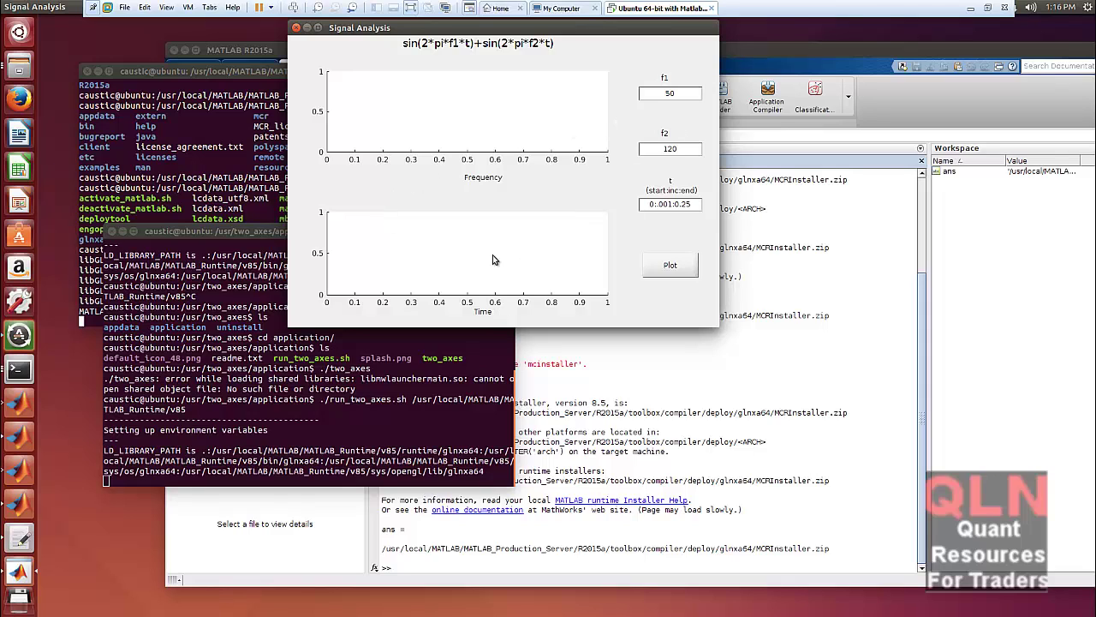
# Step: Change f1 from 50 to 51, plot peaks at 51 and 120, then close Signal Analysis
pyautogui.click(685, 93)
pyautogui.write('1')
pyautogui.click(681, 266)
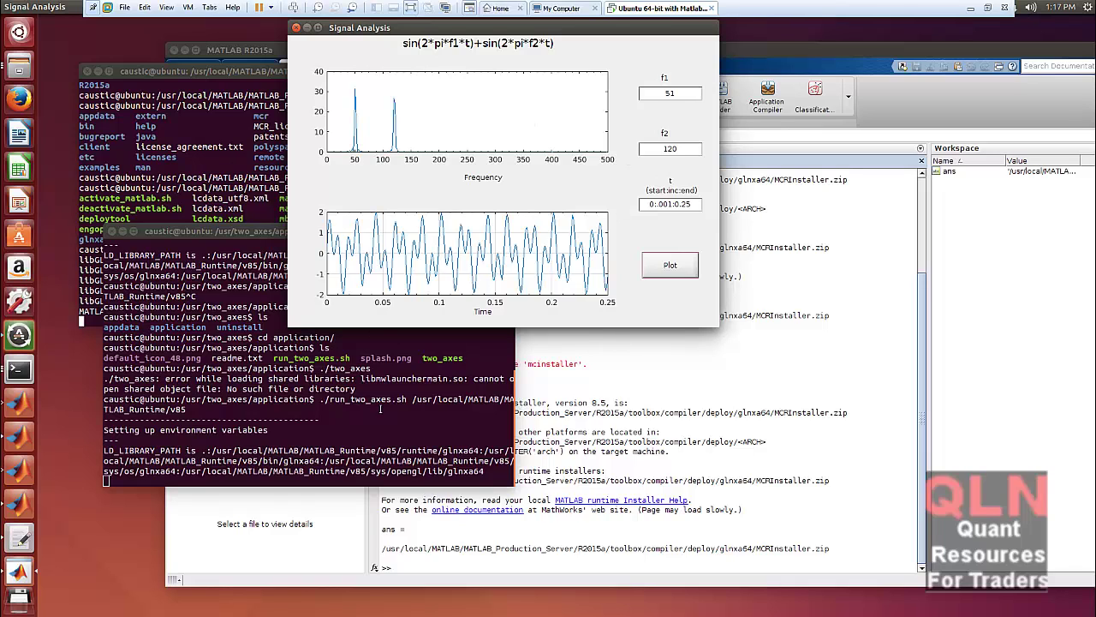
pyautogui.click(297, 29)
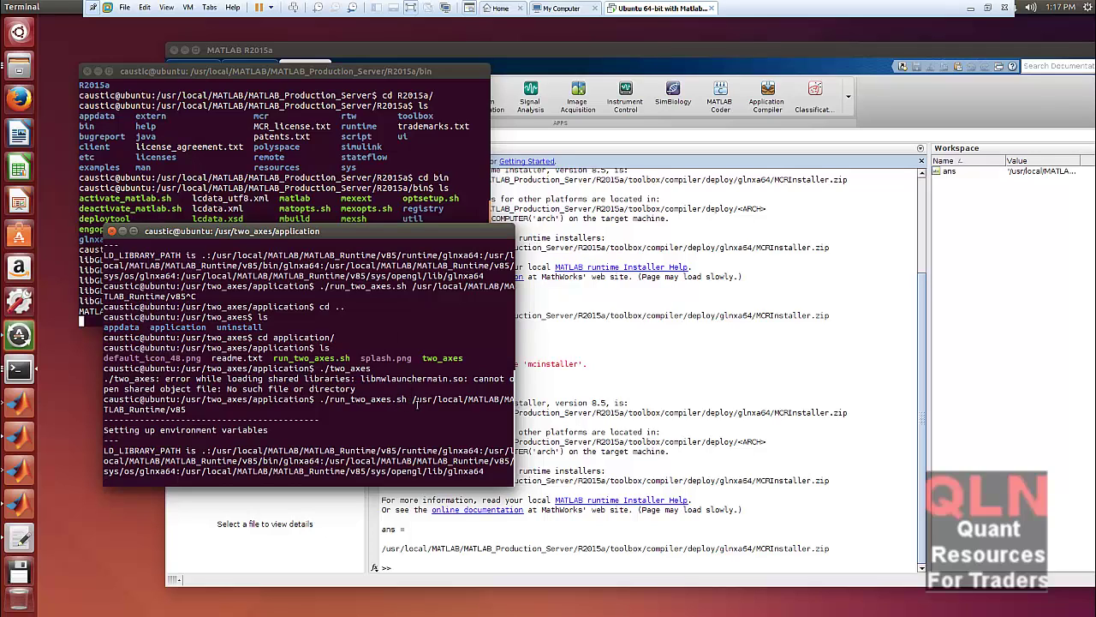
# Step: List the application folder again with ls to show two_axes, run_two_axes.sh and the other files
pyautogui.write('ls')
pyautogui.press('Return')
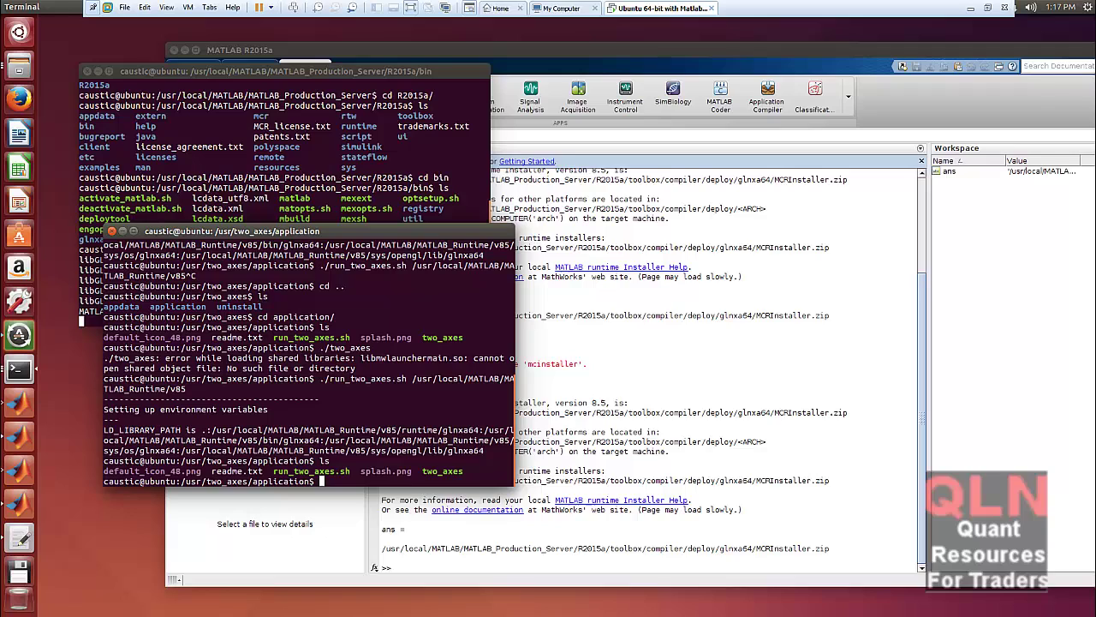